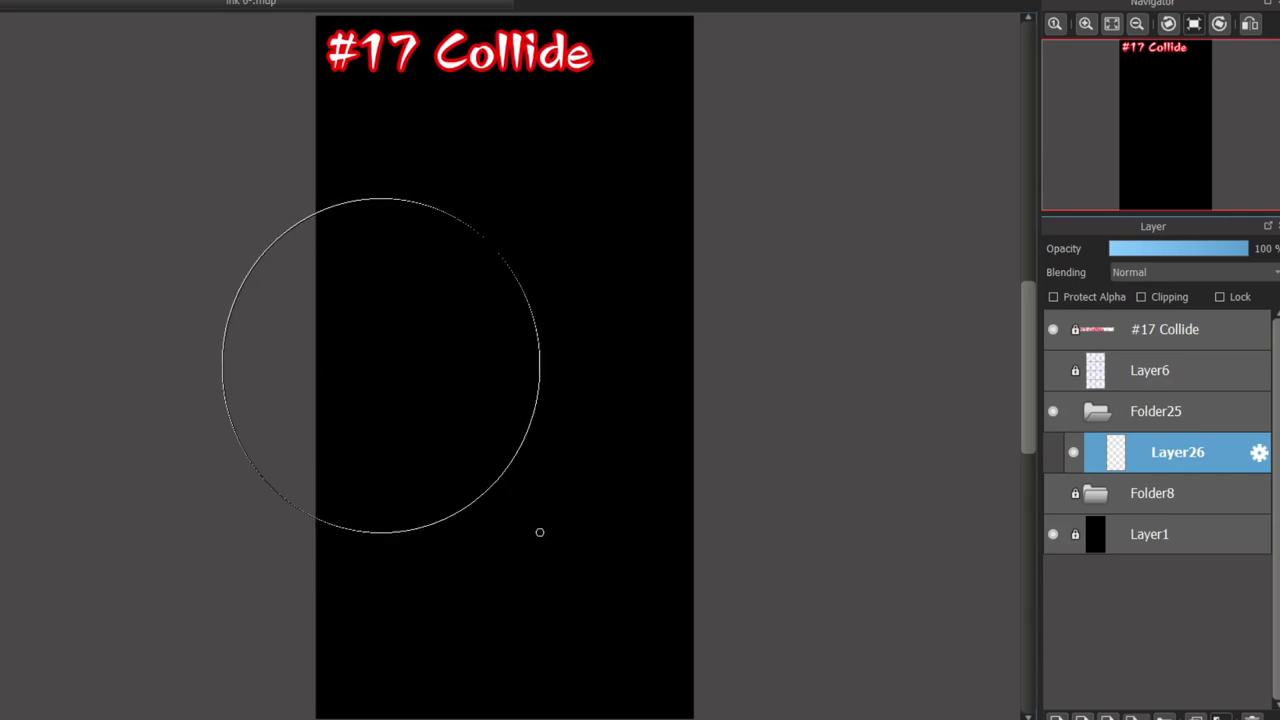
Sketch two overlapping green guide circles on the canvas, the larger one down and to the right of the smaller one.
left_click_drag(432, 317, 695, 607)
key("ctrl+z")
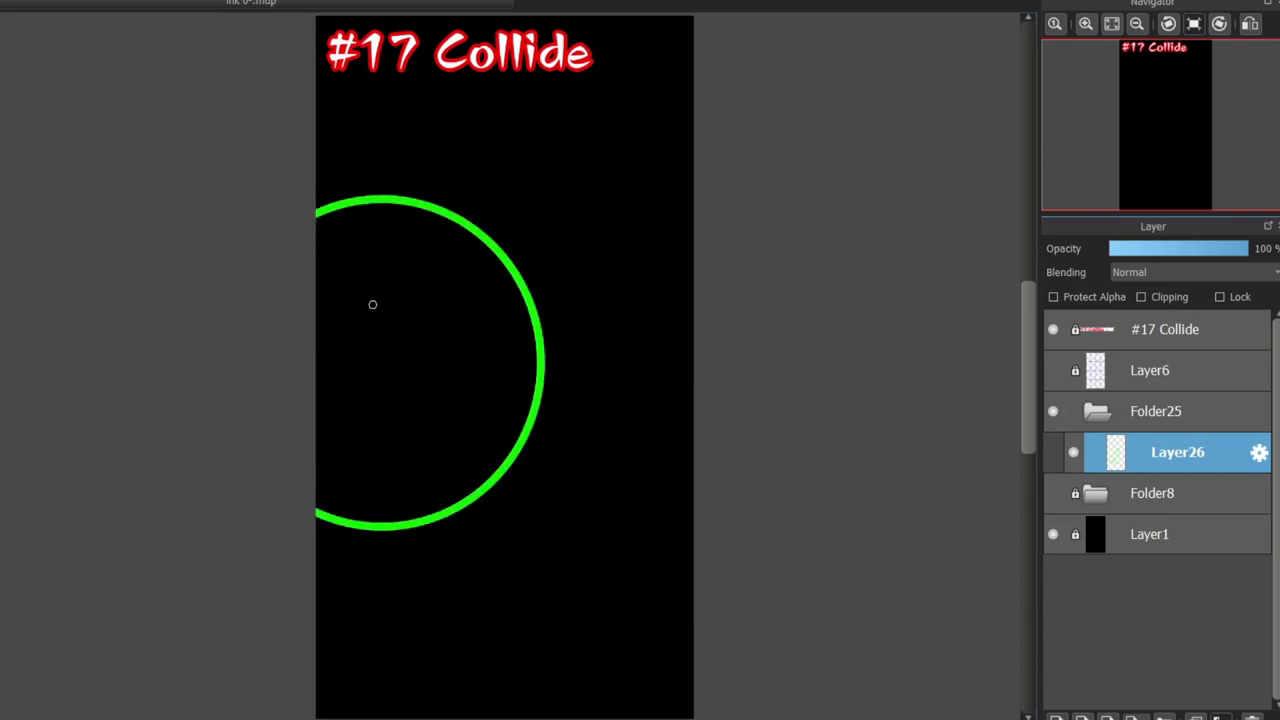
left_click_drag(371, 303, 772, 719)
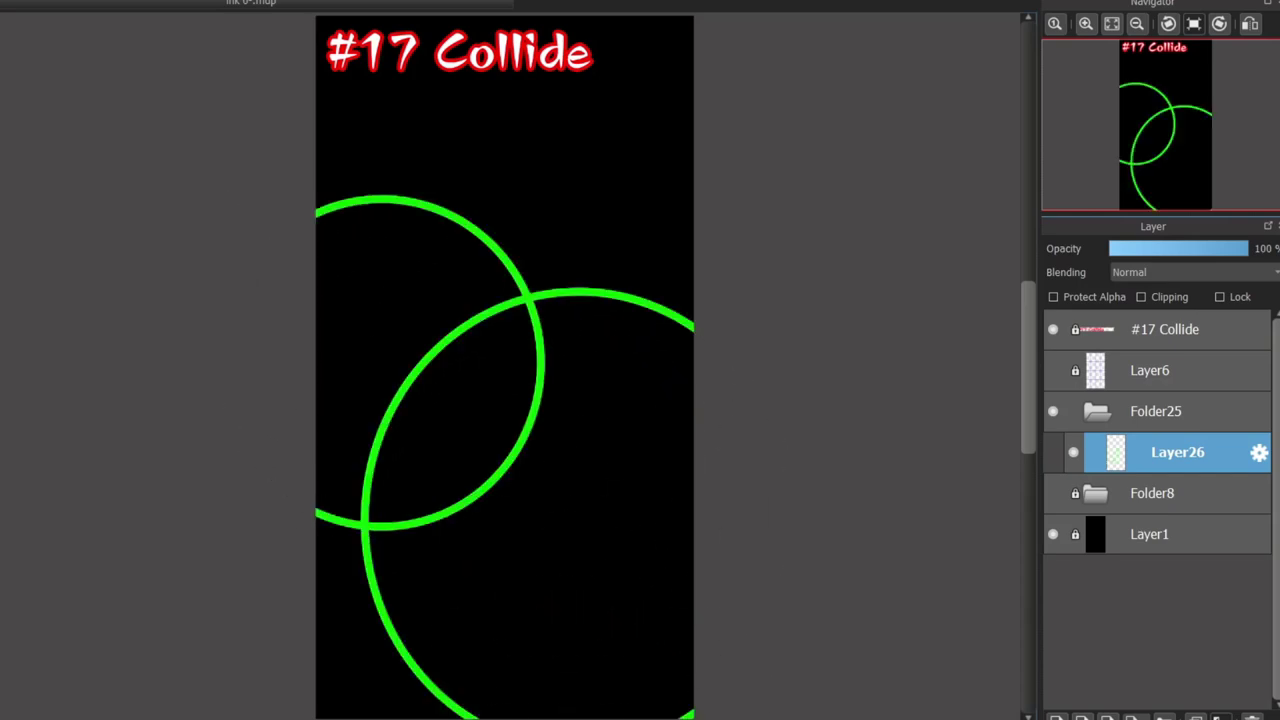
Draw short blue tick strokes along the outer right and lower edge of the smaller green circle.
left_click_drag(524, 298, 576, 239)
mouse_move(526, 290)
left_mouse_down()
mouse_move(549, 253)
mouse_move(556, 301)
mouse_move(541, 258)
left_mouse_up()
key("ctrl+z")
key("ctrl+z")
key("ctrl+z")
mouse_move(541, 305)
left_mouse_down()
mouse_move(550, 274)
mouse_move(576, 323)
left_mouse_up()
left_click_drag(541, 367, 566, 376)
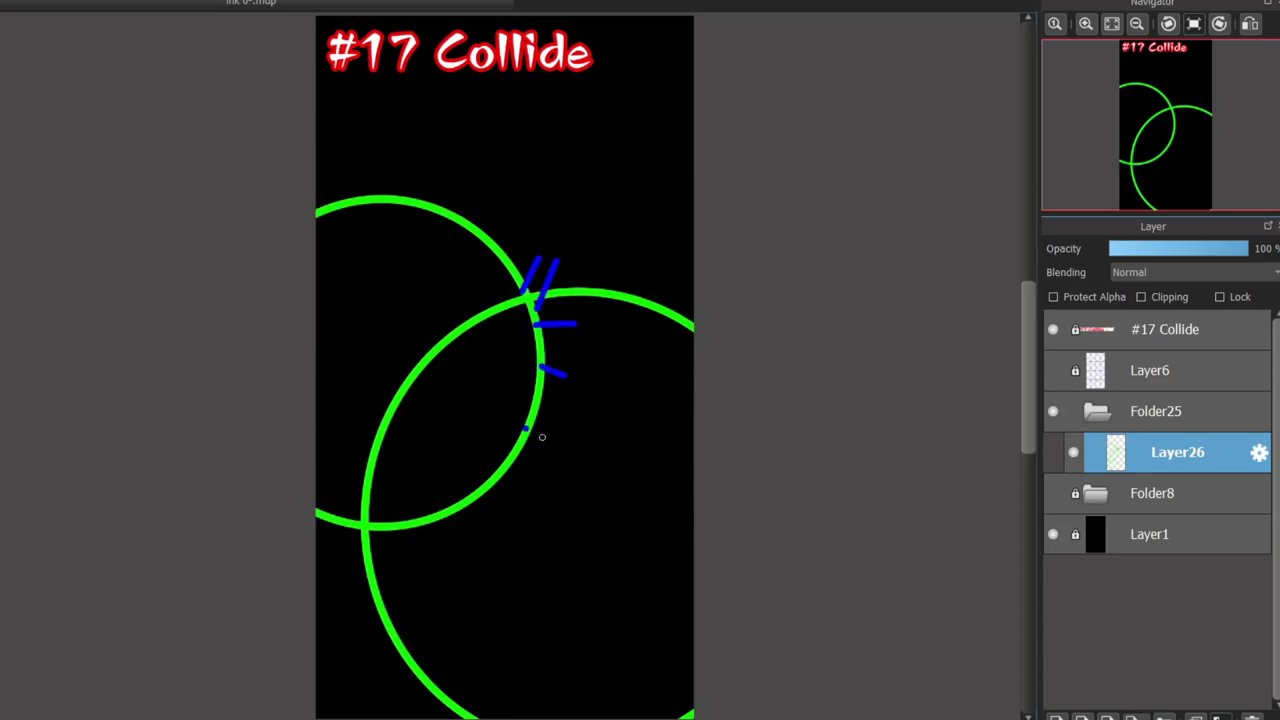
left_click_drag(544, 437, 524, 428)
mouse_move(354, 527)
left_mouse_down()
mouse_move(344, 558)
mouse_move(380, 548)
left_mouse_up()
left_click_drag(480, 491, 484, 514)
left_click_drag(513, 464, 534, 482)
Sketch two slanted blue lines running from the canvas's left edge across the top of the smaller circle.
left_click_drag(428, 206, 314, 138)
left_click_drag(393, 238, 314, 204)
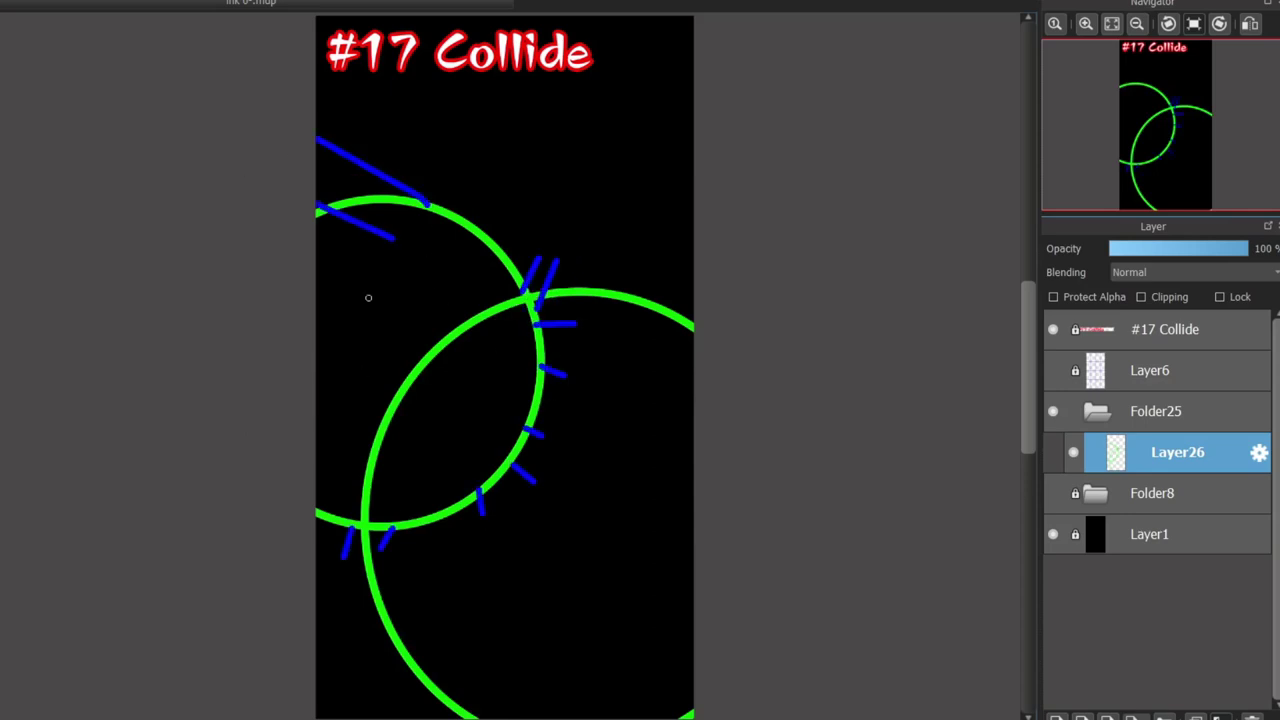
key("ctrl+z")
key("ctrl+z")
left_click_drag(428, 195, 314, 136)
left_click_drag(385, 232, 314, 177)
Add two short blue marks at the canvas's left edge and two flowing S-curves with a short line inside the smaller circle.
left_click_drag(335, 307, 314, 294)
left_click_drag(330, 430, 316, 419)
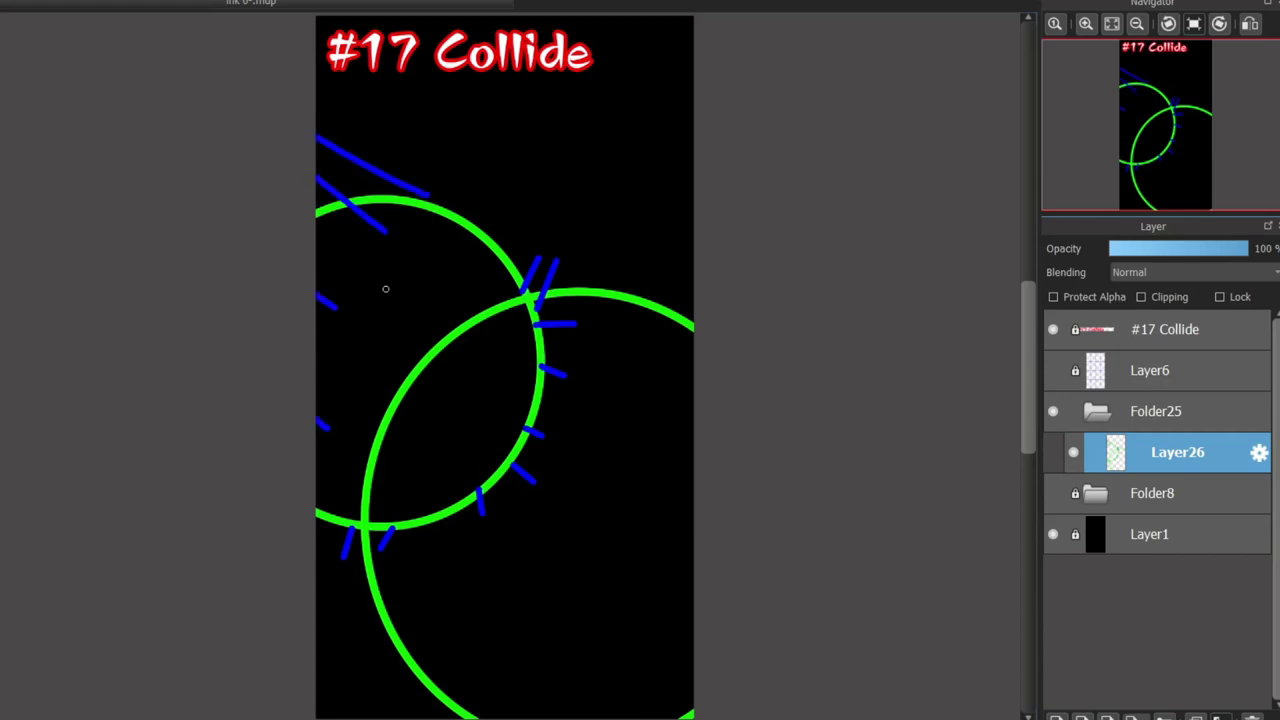
mouse_move(435, 207)
left_mouse_down()
mouse_move(384, 259)
mouse_move(401, 388)
mouse_move(380, 479)
mouse_move(518, 317)
left_mouse_up()
left_click_drag(440, 430, 496, 452)
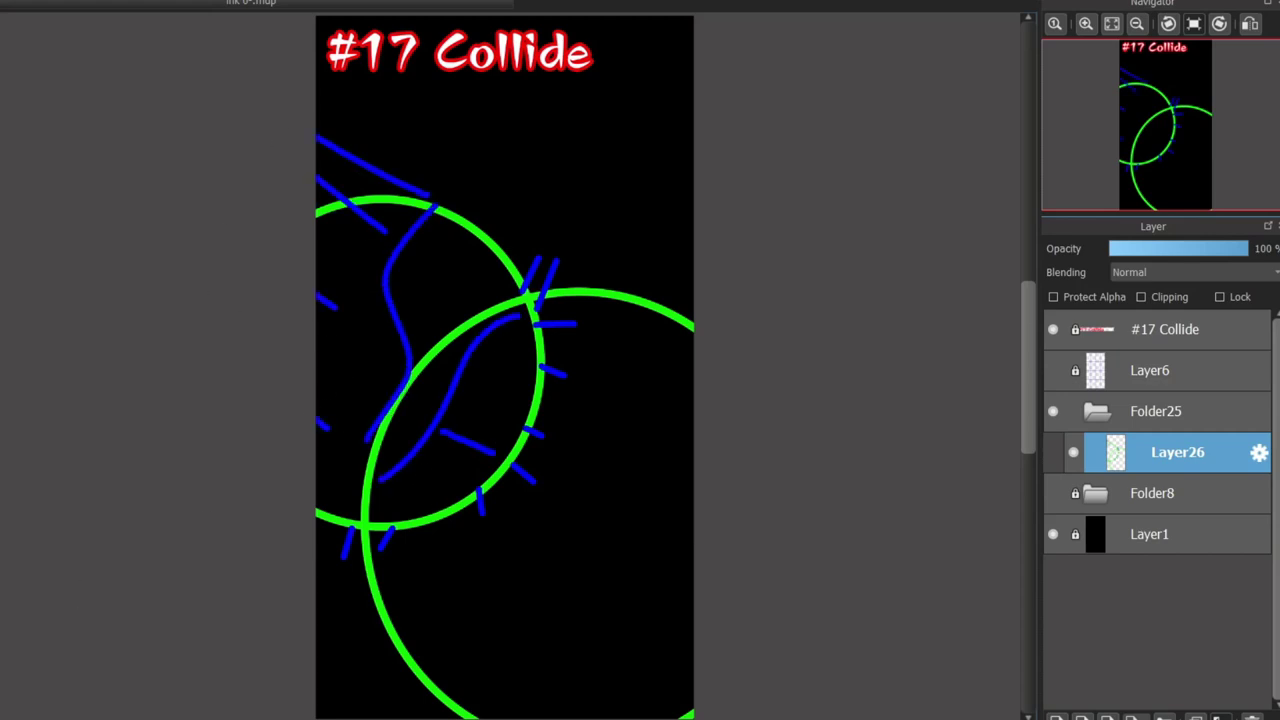
scroll(1028, 300, "down", 1)
left_click_drag(668, 260, 694, 244)
left_click_drag(641, 322, 729, 285)
key("ctrl+z")
mouse_move(694, 217)
left_mouse_down()
mouse_move(766, 333)
mouse_move(745, 261)
mouse_move(685, 220)
mouse_move(707, 308)
left_mouse_up()
key("ctrl+z")
key("ctrl+z")
key("ctrl+z")
left_click_drag(641, 245, 697, 328)
left_click_drag(697, 198, 643, 244)
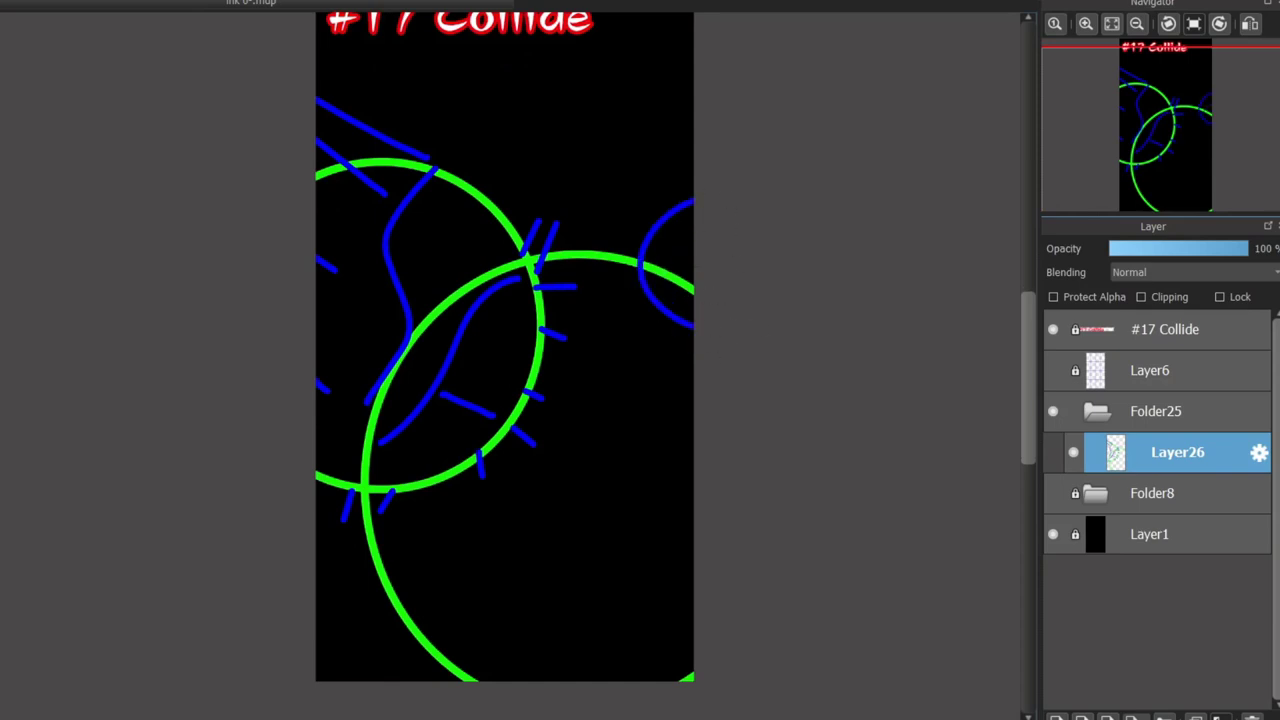
key("ctrl+z")
key("ctrl+z")
Sketch blue details in the larger circle: an arc in its lower right, an angular outline with inner strokes, and a curve across its upper part.
left_click_drag(598, 680, 745, 640)
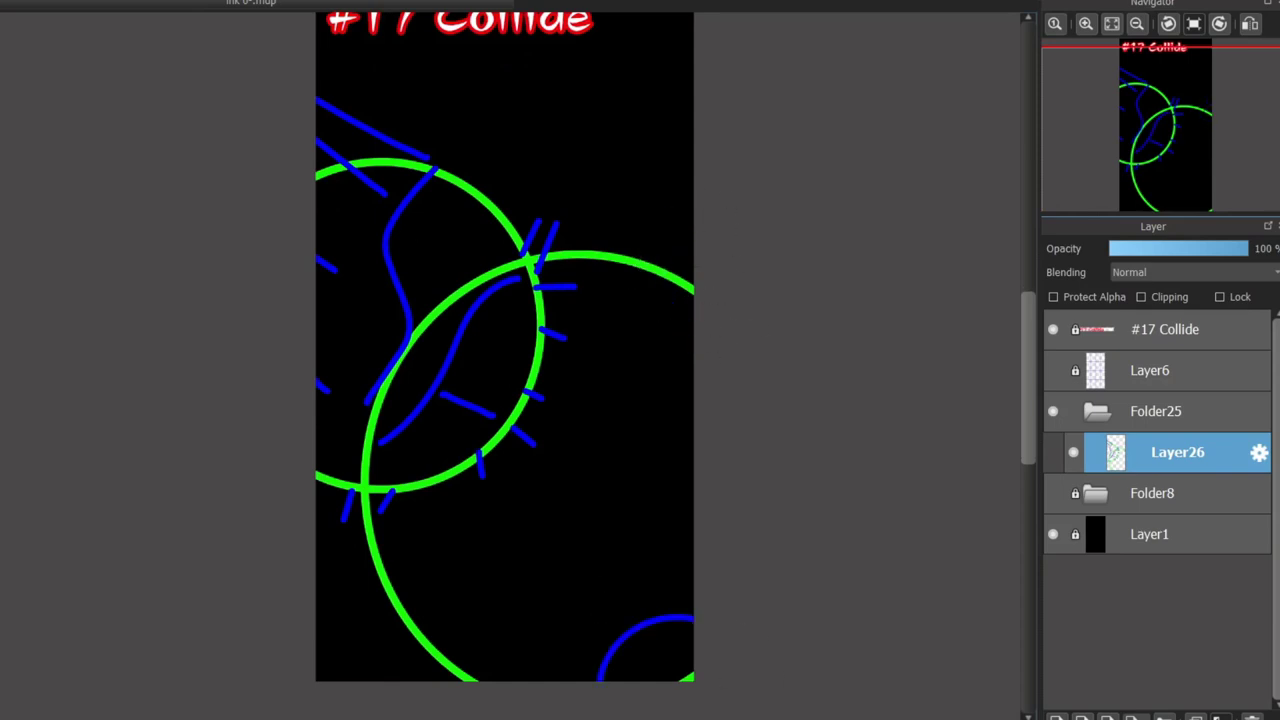
left_click_drag(410, 618, 625, 490)
mouse_move(516, 406)
left_mouse_down()
mouse_move(620, 490)
mouse_move(700, 522)
left_mouse_up()
left_click_drag(412, 535, 528, 580)
left_click_drag(504, 505, 582, 542)
key("ctrl+z")
mouse_move(430, 512)
left_mouse_down()
mouse_move(399, 493)
mouse_move(454, 470)
mouse_move(316, 487)
left_mouse_up()
mouse_move(1028, 425)
left_mouse_down()
mouse_move(1028, 458)
mouse_move(1028, 369)
left_mouse_up()
left_click_drag(535, 329, 766, 381)
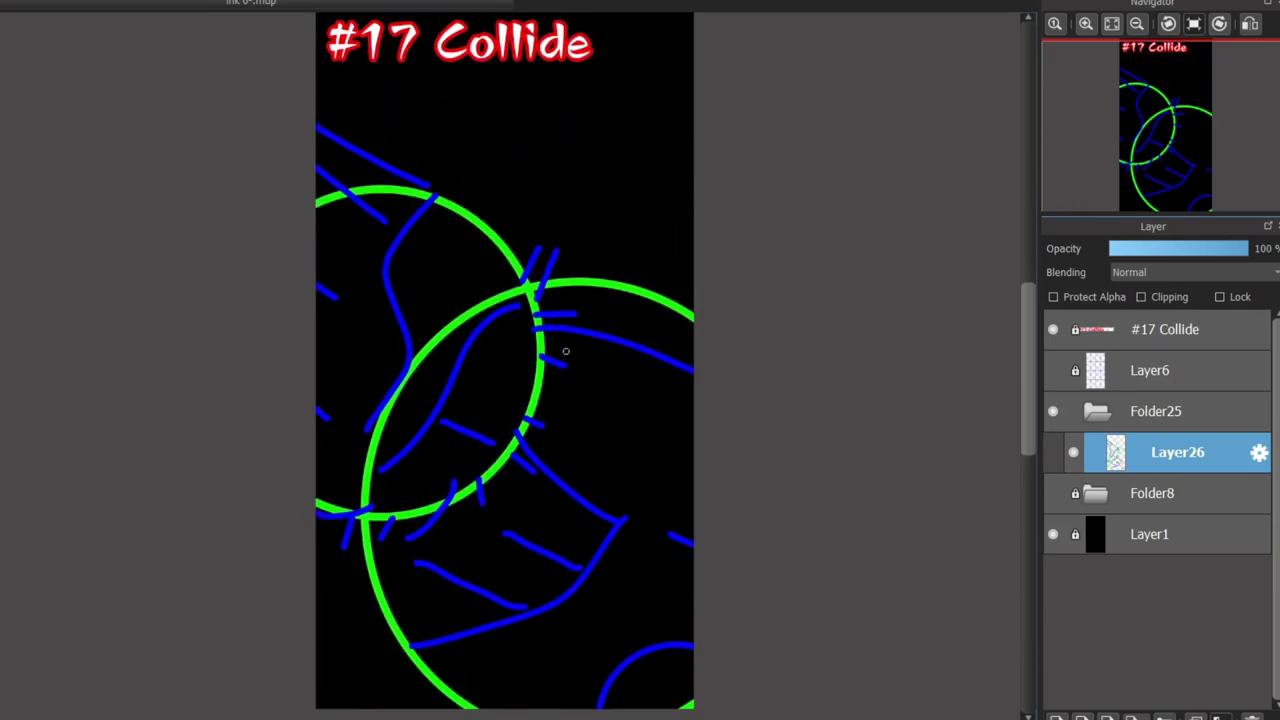
left_click_drag(1028, 370, 1028, 362)
scroll(505, 360, "down", 3)
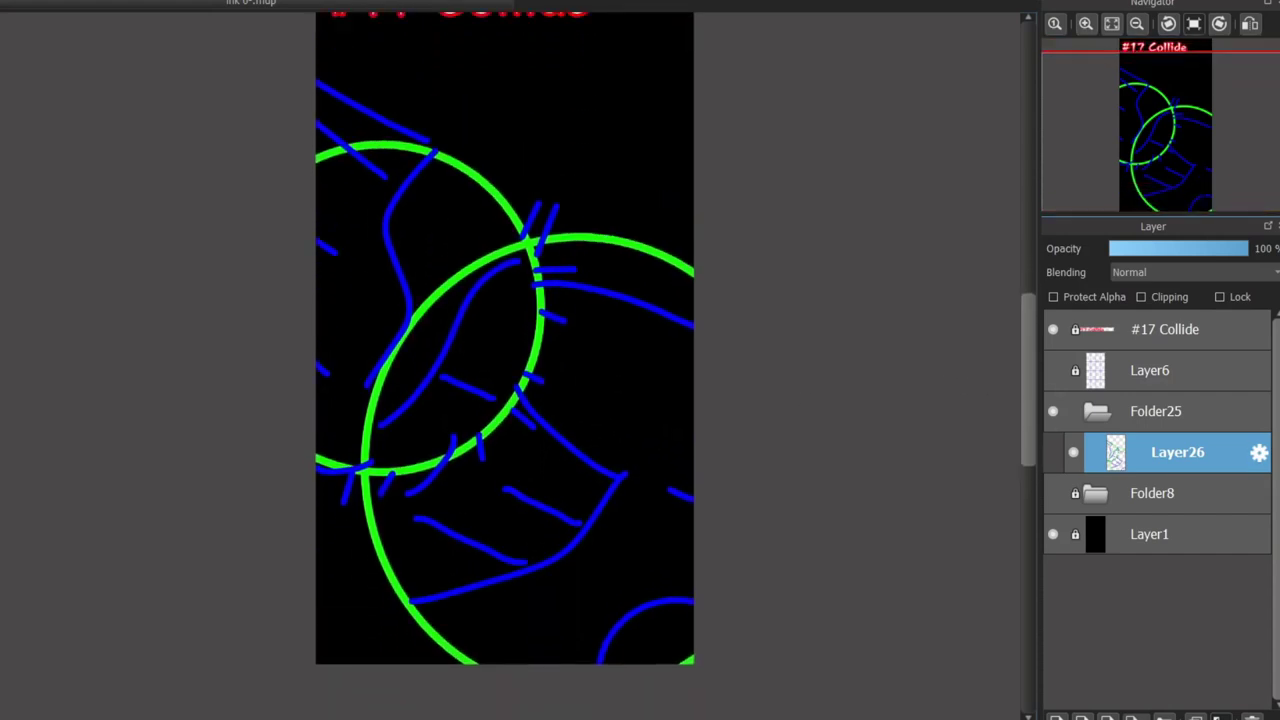
left_click_drag(564, 85, 608, 121)
left_click_drag(597, 153, 607, 148)
key("ctrl+z")
key("ctrl+z")
left_click_drag(543, 88, 614, 116)
key("ctrl+z")
mouse_move(546, 77)
left_mouse_down()
mouse_move(573, 81)
mouse_move(643, 158)
left_mouse_up()
mouse_move(528, 108)
left_mouse_down()
mouse_move(646, 114)
mouse_move(683, 87)
left_mouse_up()
mouse_move(583, 190)
left_mouse_down()
mouse_move(655, 209)
mouse_move(650, 157)
left_mouse_up()
left_click_drag(568, 147, 594, 131)
key("ctrl+z")
key("ctrl+z")
key("ctrl+z")
key("ctrl+z")
left_click_drag(514, 113, 653, 146)
key("ctrl+z")
left_click_drag(509, 63, 620, 198)
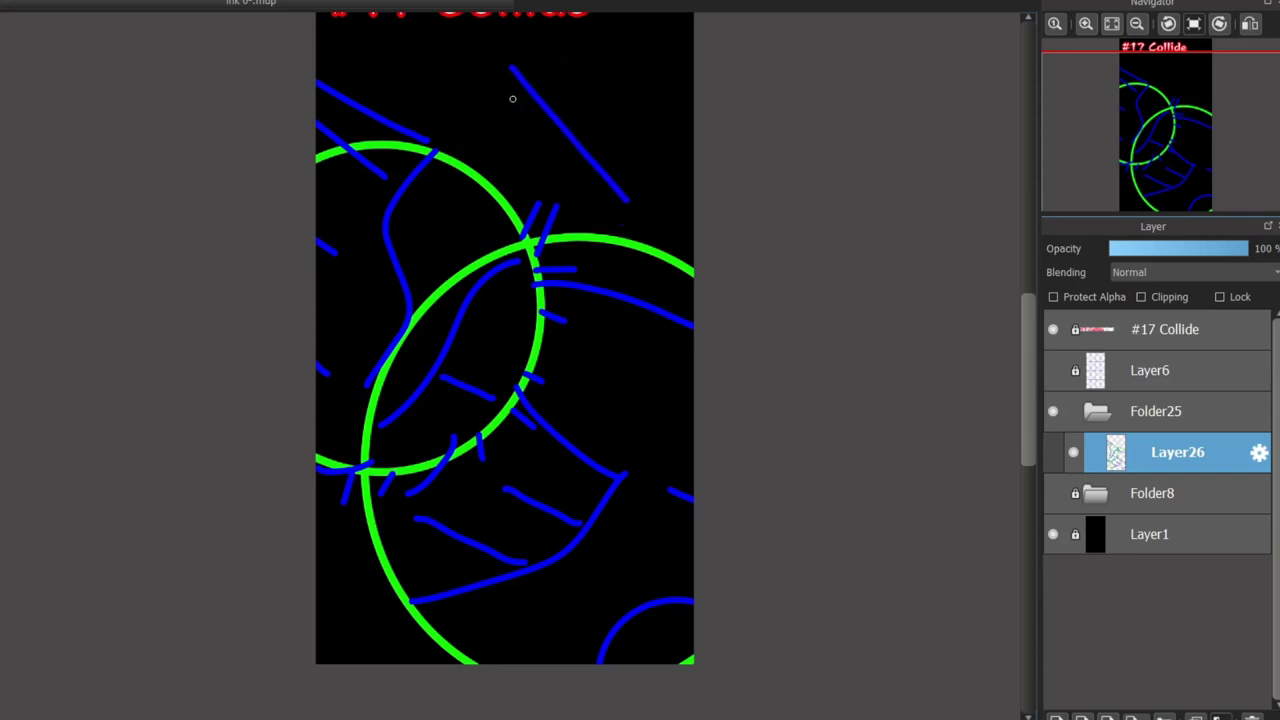
key("ctrl+z")
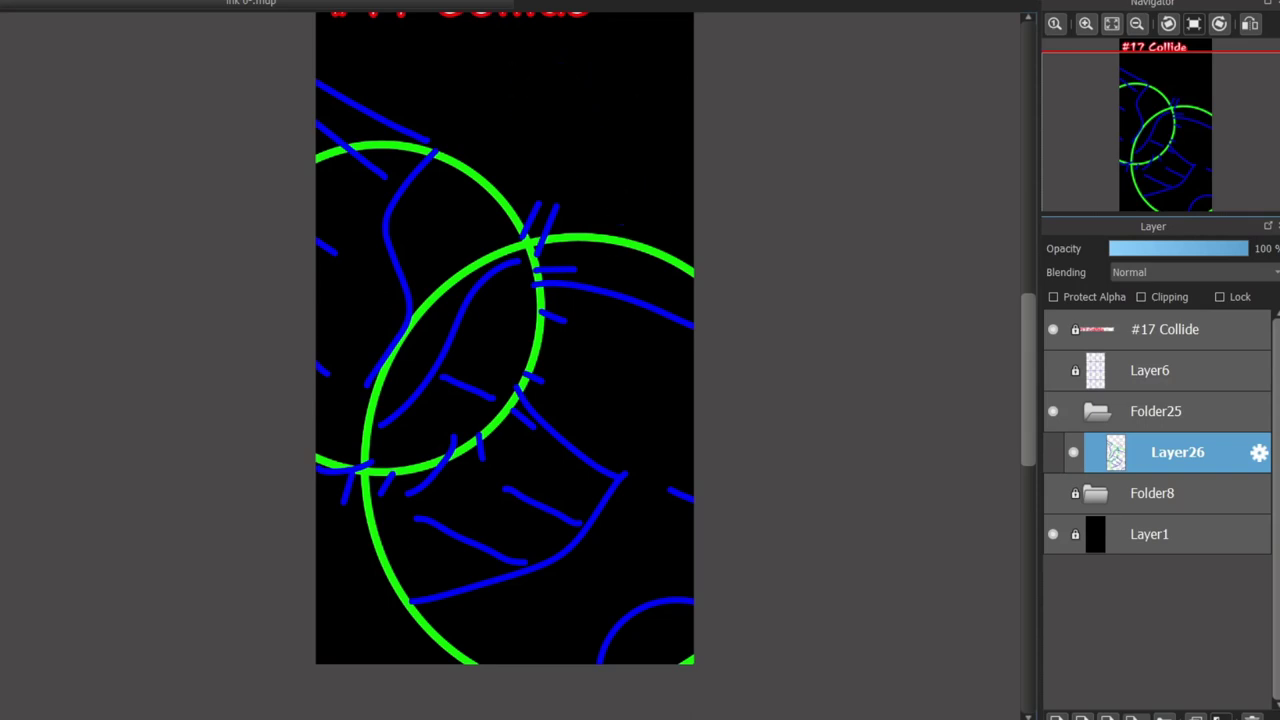
left_click_drag(495, 122, 672, 127)
key("ctrl+z")
mouse_move(537, 171)
left_mouse_down()
mouse_move(575, 142)
mouse_move(624, 158)
left_mouse_up()
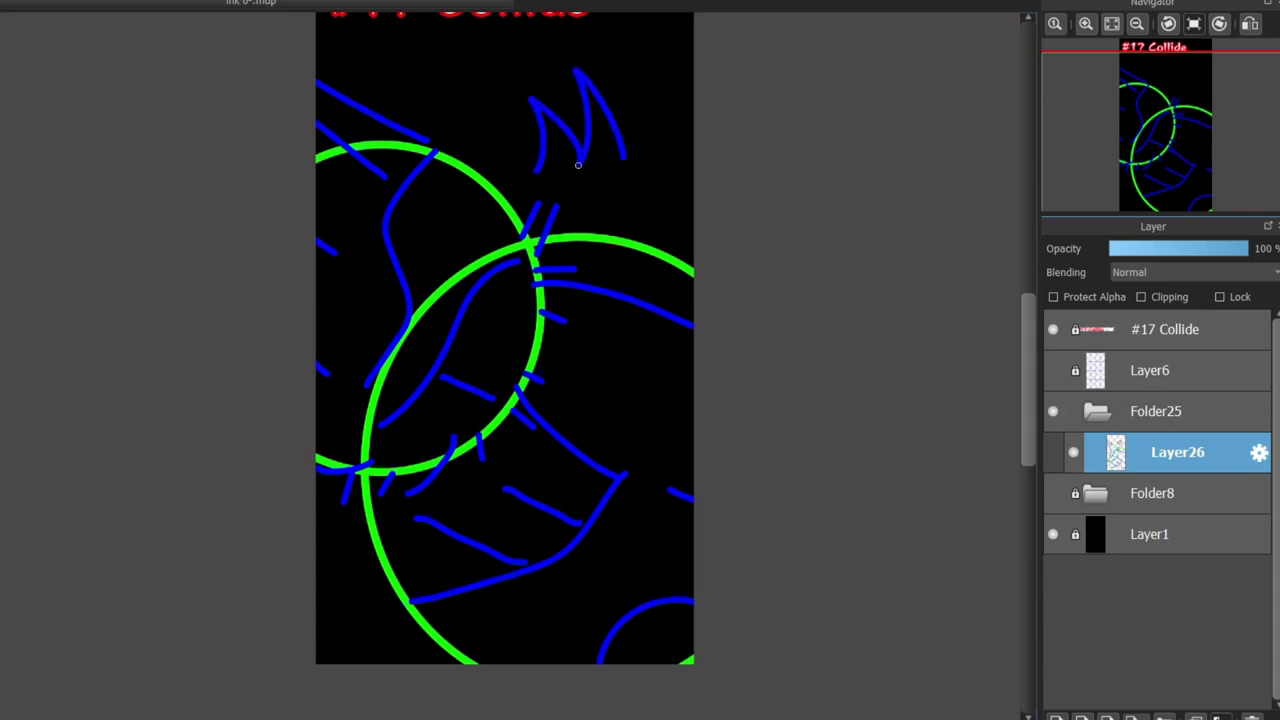
key("ctrl+z")
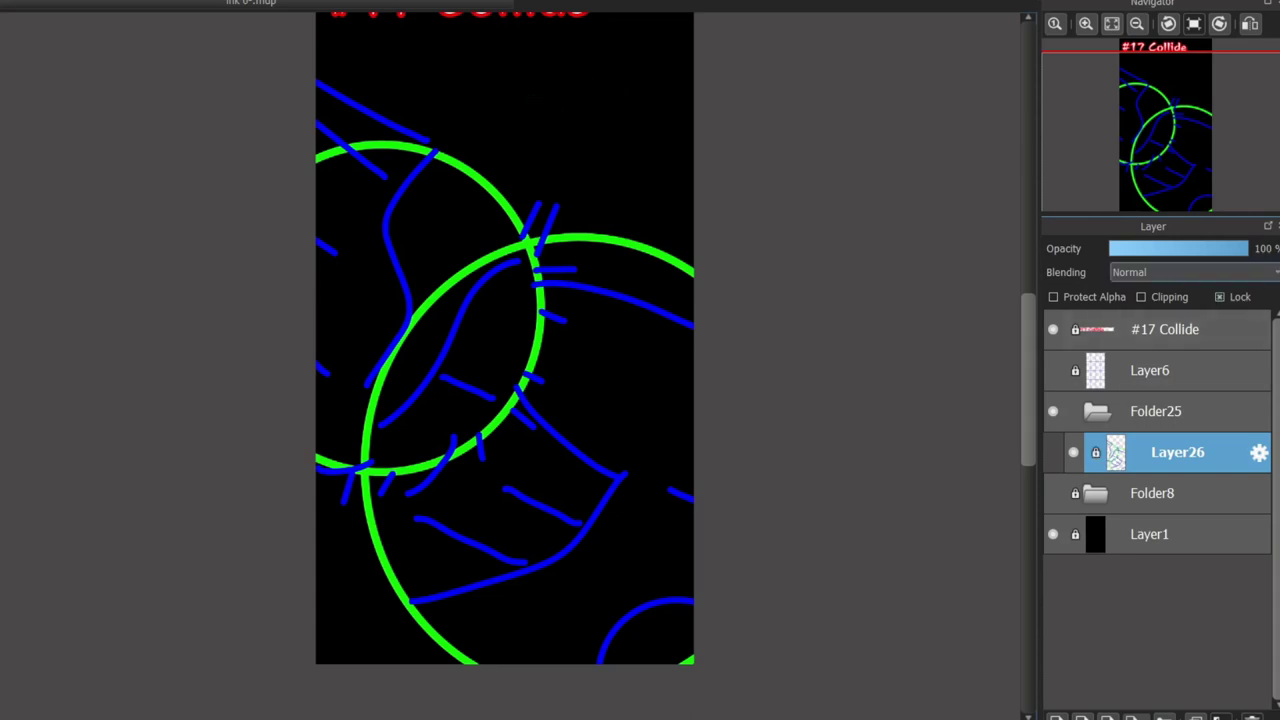
Sketch a thin blue V pointing down at the circles' upper intersection, with the letters KH above it.
mouse_move(530, 135)
left_mouse_down()
mouse_move(563, 166)
mouse_move(583, 146)
left_mouse_up()
scroll(566, 151, "up", 4)
scroll(488, 402, "up", 3)
key("ctrl+z")
mouse_move(509, 433)
left_mouse_down()
mouse_move(500, 287)
mouse_move(584, 445)
mouse_move(673, 359)
left_mouse_up()
key("ctrl+z")
key("ctrl+z")
key("ctrl+z")
left_click_drag(518, 291, 487, 433)
left_click_drag(553, 344, 538, 431)
left_click_drag(590, 330, 559, 440)
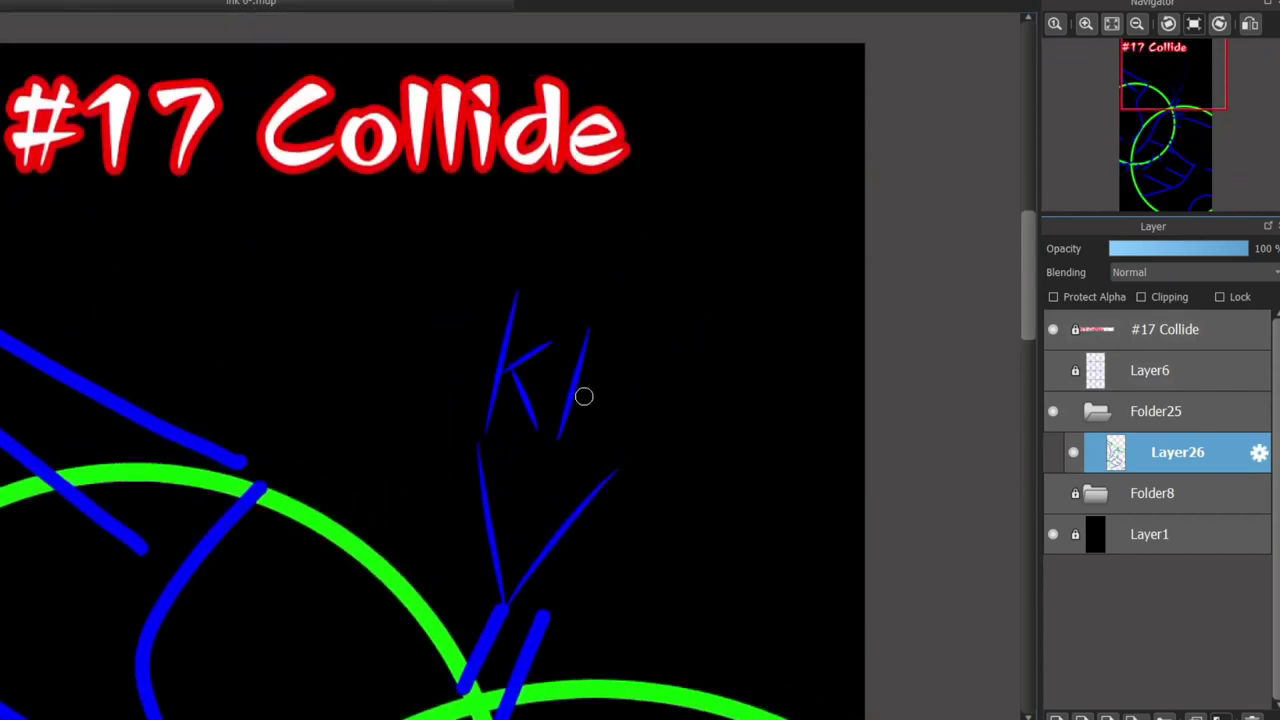
left_click_drag(580, 385, 619, 390)
left_click_drag(634, 330, 616, 433)
Sketch a thin blue D-shaped outline with a straight vertical side inside the smaller circle.
scroll(677, 331, "down", 1)
mouse_move(350, 590)
left_mouse_down()
mouse_move(398, 230)
mouse_move(398, 256)
left_mouse_up()
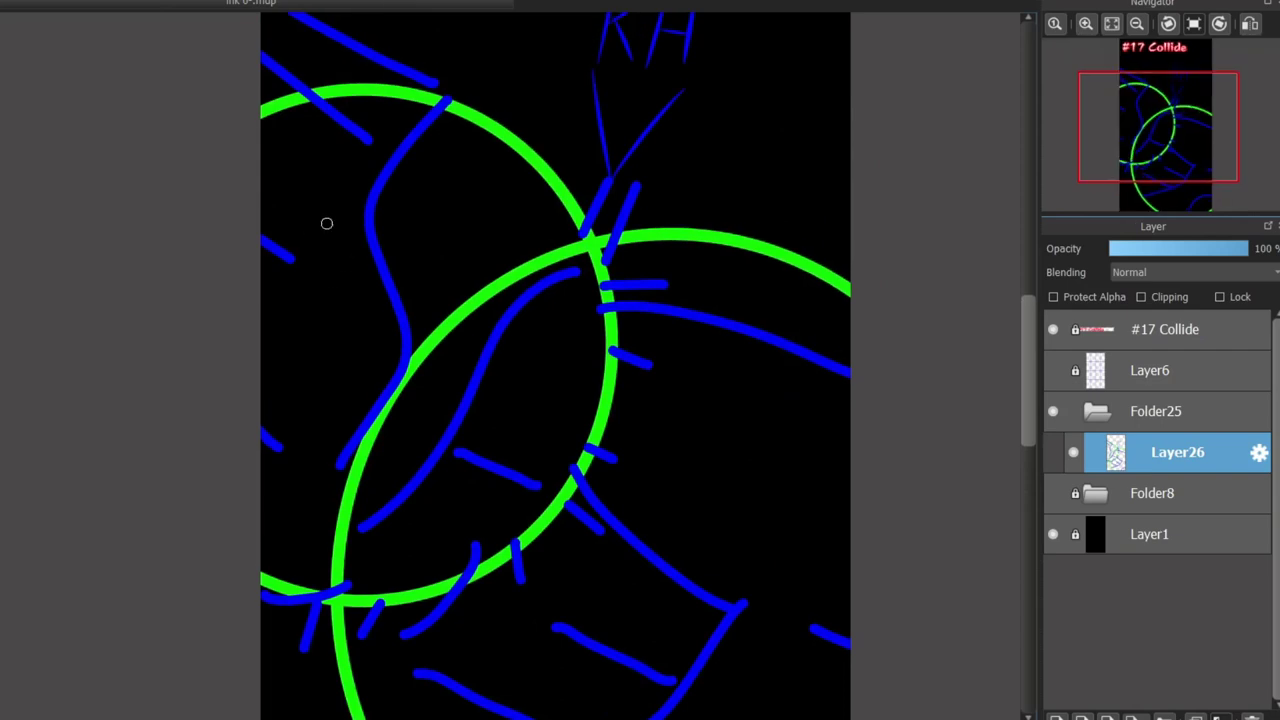
left_click_drag(331, 220, 265, 344)
mouse_move(306, 214)
left_mouse_down()
mouse_move(392, 374)
mouse_move(279, 330)
left_mouse_up()
key("ctrl+z")
left_click_drag(325, 264, 330, 374)
Draw slanted magenta crossing lines forming a hash-like grid inside the right half of the larger circle.
left_click_drag(1028, 415, 1028, 440)
left_click_drag(674, 332, 618, 528)
mouse_move(647, 336)
left_mouse_down()
mouse_move(738, 360)
mouse_move(632, 532)
left_mouse_up()
key("ctrl+z")
key("ctrl+z")
key("ctrl+z")
left_click_drag(710, 334, 633, 540)
left_click_drag(656, 317, 850, 405)
left_click_drag(804, 386, 718, 566)
left_click_drag(641, 416, 830, 478)
mouse_move(763, 349)
left_mouse_down()
mouse_move(725, 448)
mouse_move(758, 378)
left_mouse_up()
key("ctrl+z")
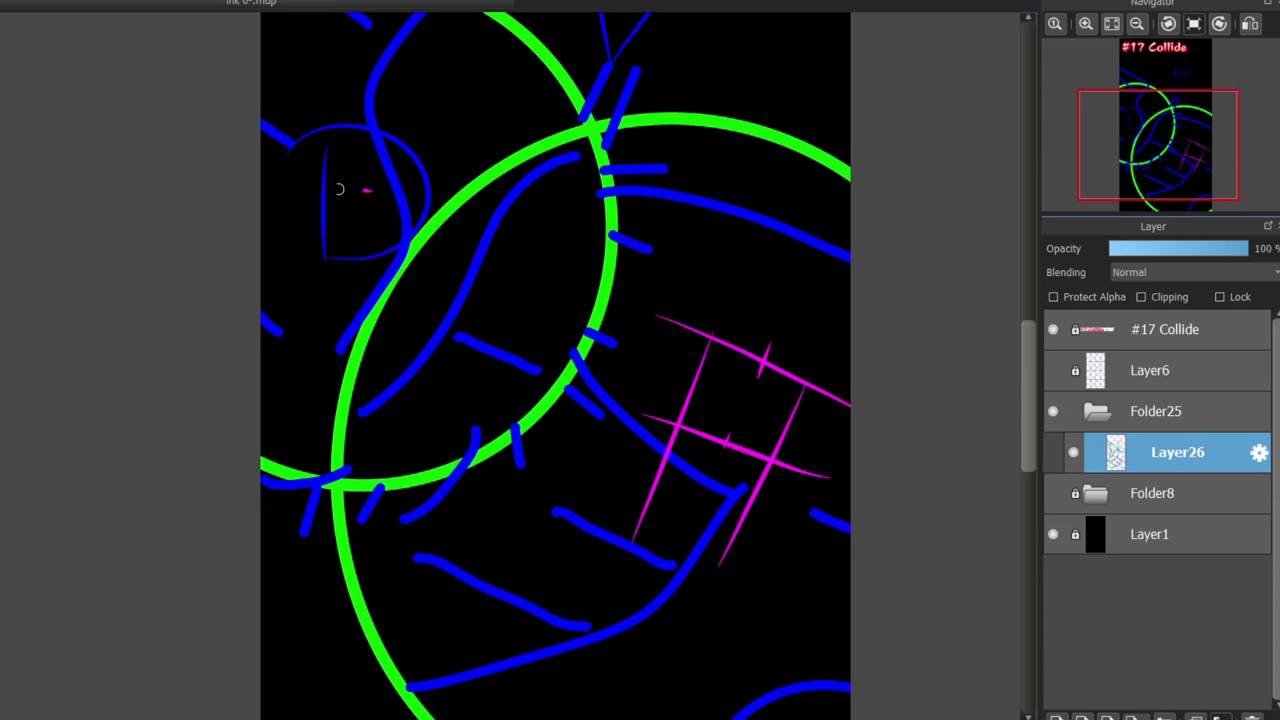
Draw a magenta looped letter shape with a vertical stroke over the blue D in the smaller circle.
mouse_move(368, 189)
left_mouse_down()
mouse_move(276, 130)
mouse_move(335, 250)
left_mouse_up()
scroll(1002, 435, "up", 5)
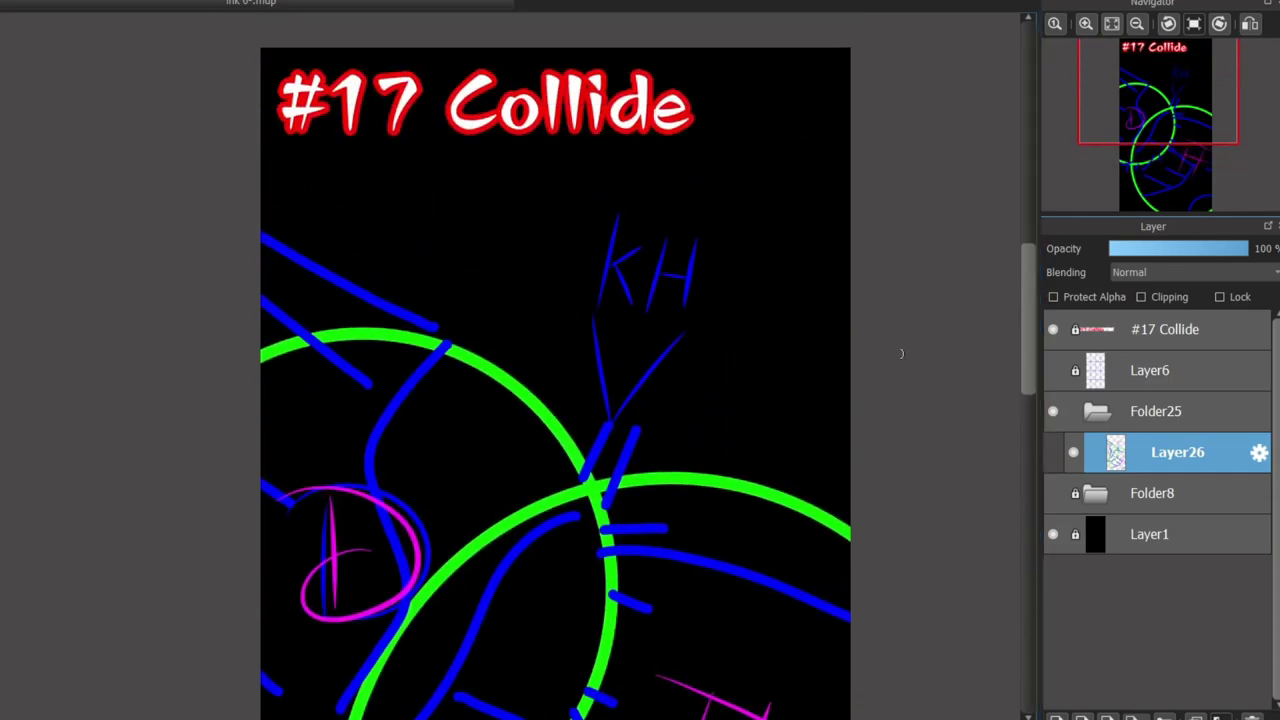
scroll(1017, 385, "down", 5)
scroll(1017, 385, "up", 5)
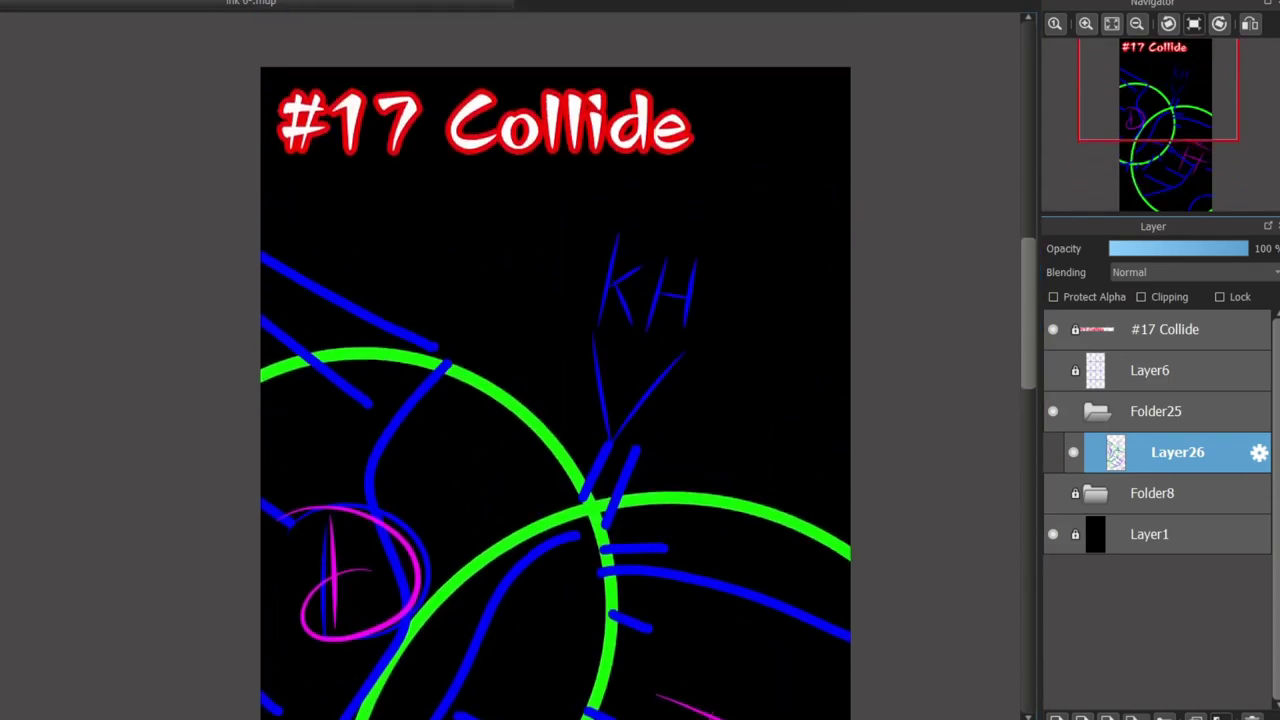
scroll(1017, 385, "down", 2)
scroll(1017, 385, "up", 2)
scroll(712, 315, "up", 2)
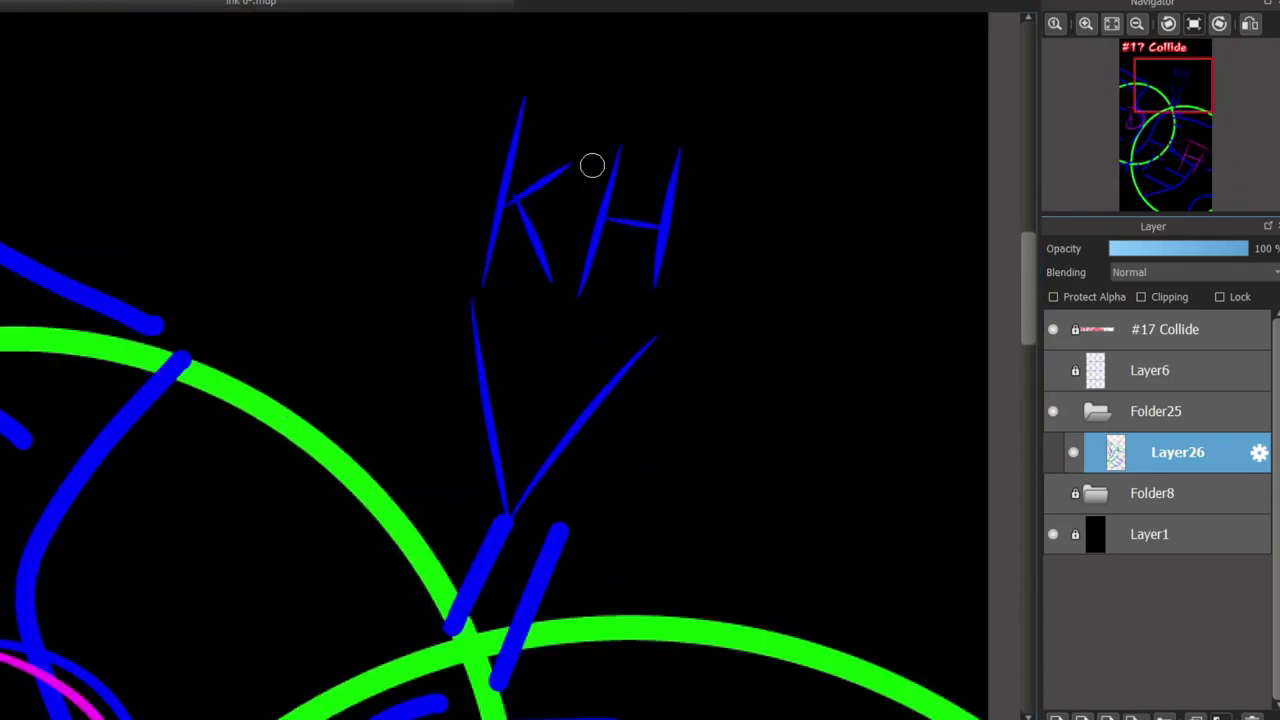
mouse_move(590, 150)
left_mouse_down()
mouse_move(596, 276)
mouse_move(604, 152)
left_mouse_up()
key("ctrl+z")
left_click_drag(652, 300, 746, 164)
left_click_drag(607, 221, 706, 230)
key("ctrl+z")
key("ctrl+z")
key("ctrl+z")
key("ctrl+z")
Lower the sketch layer's opacity to 44% and lock the layer.
scroll(617, 600, "down", 5)
left_click_drag(617, 614, 622, 313)
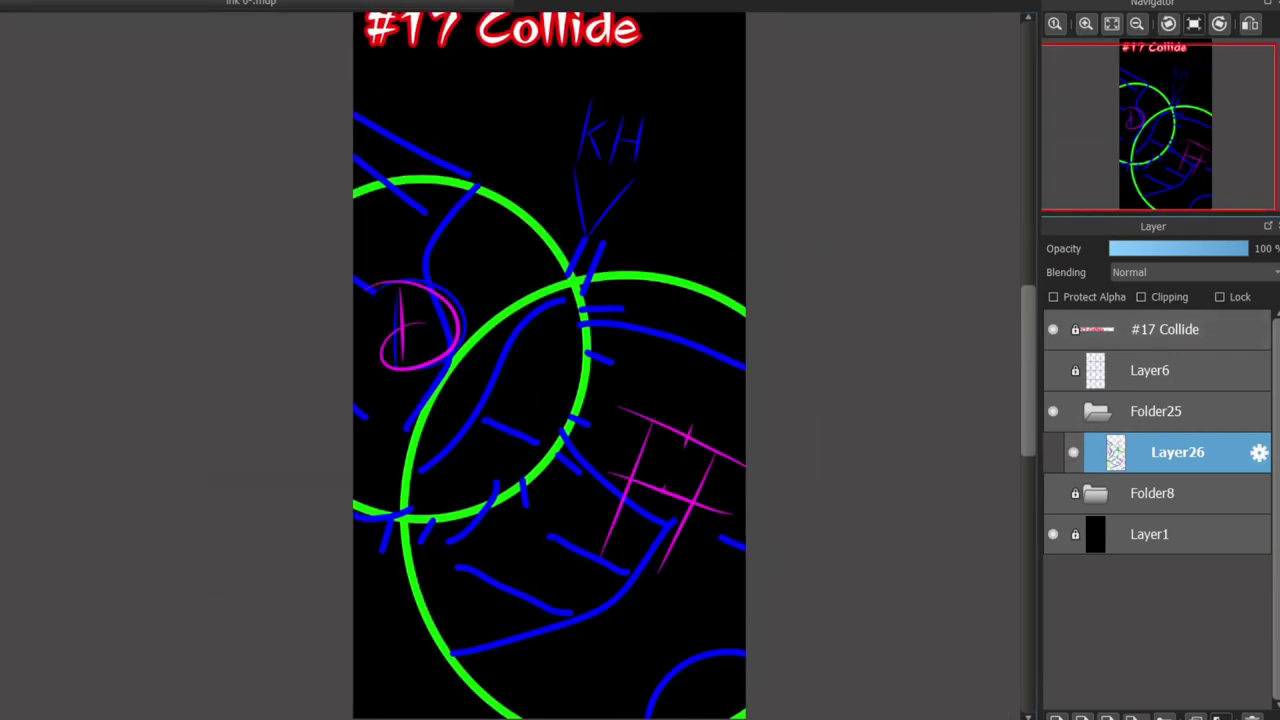
left_click(1145, 249)
left_click(1171, 249)
left_click(1220, 297)
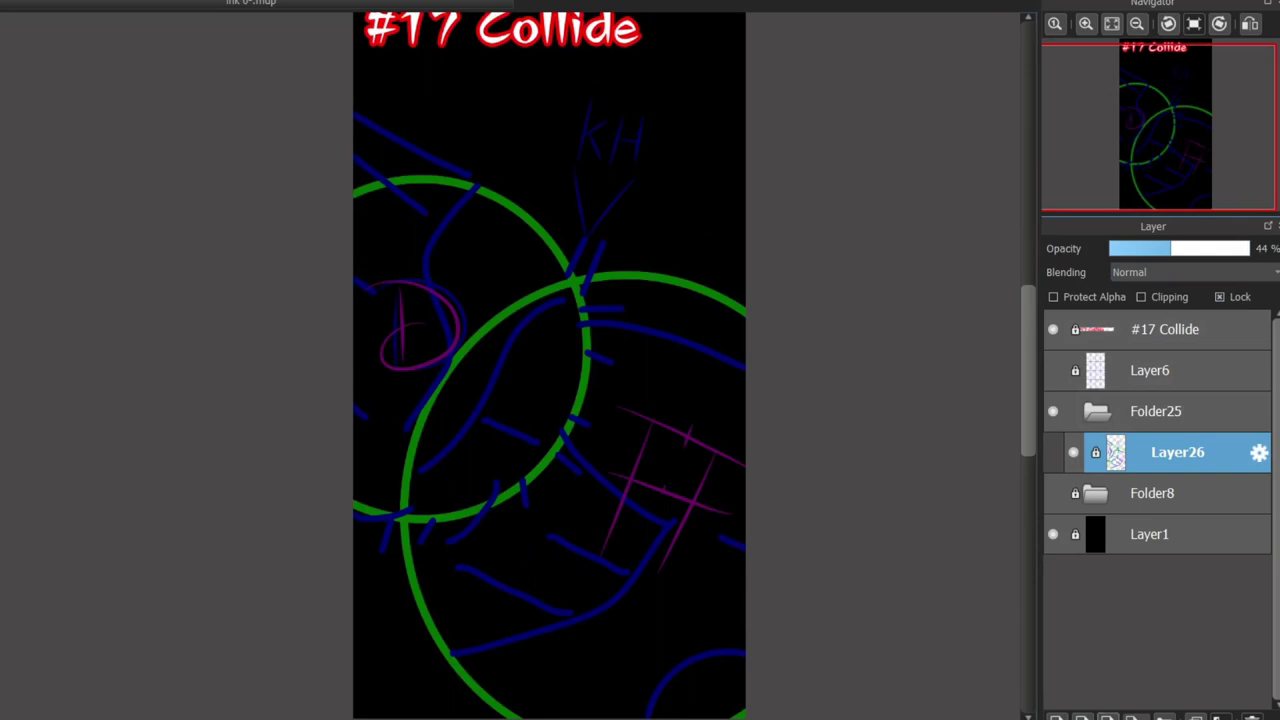
Add a new layer and trace the smaller green circle with a thick white circle.
left_click(1057, 717)
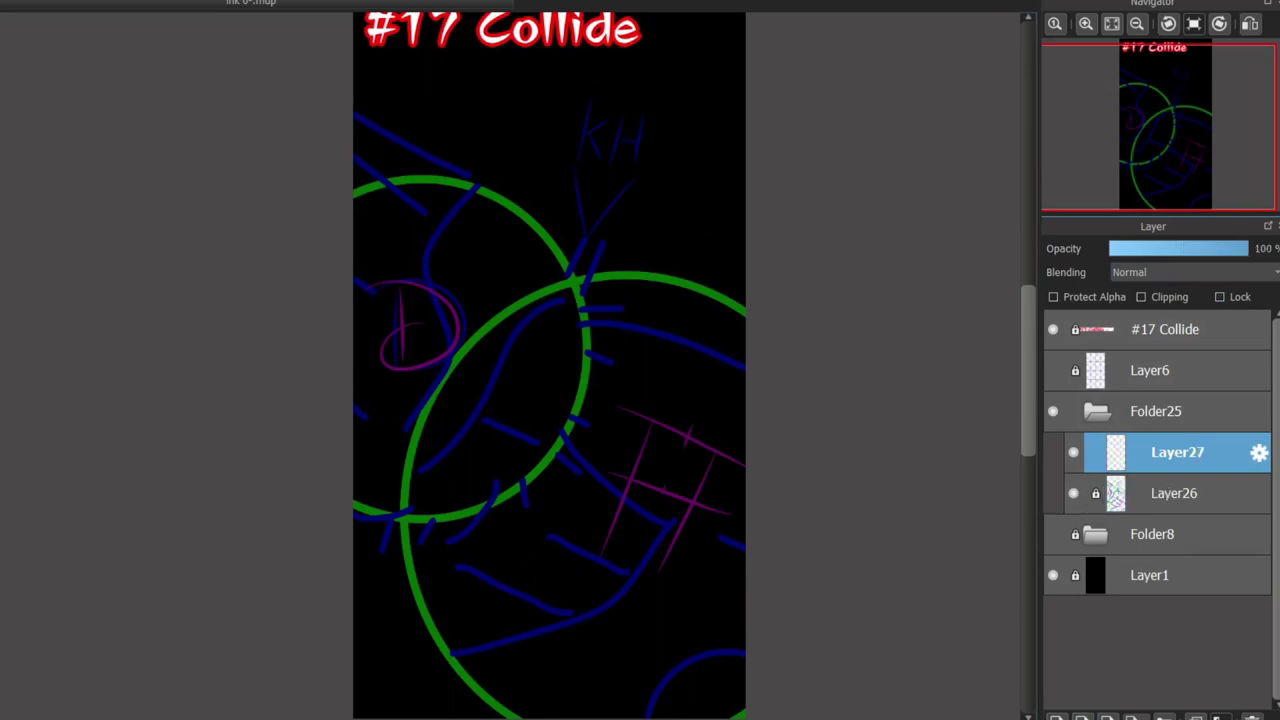
left_click_drag(300, 233, 557, 520)
key("ctrl+z")
left_click_drag(553, 199, 537, 197)
scroll(537, 197, "up", 1)
left_click_drag(146, 168, 592, 678)
key("ctrl+z")
left_click_drag(592, 678, 53, 168)
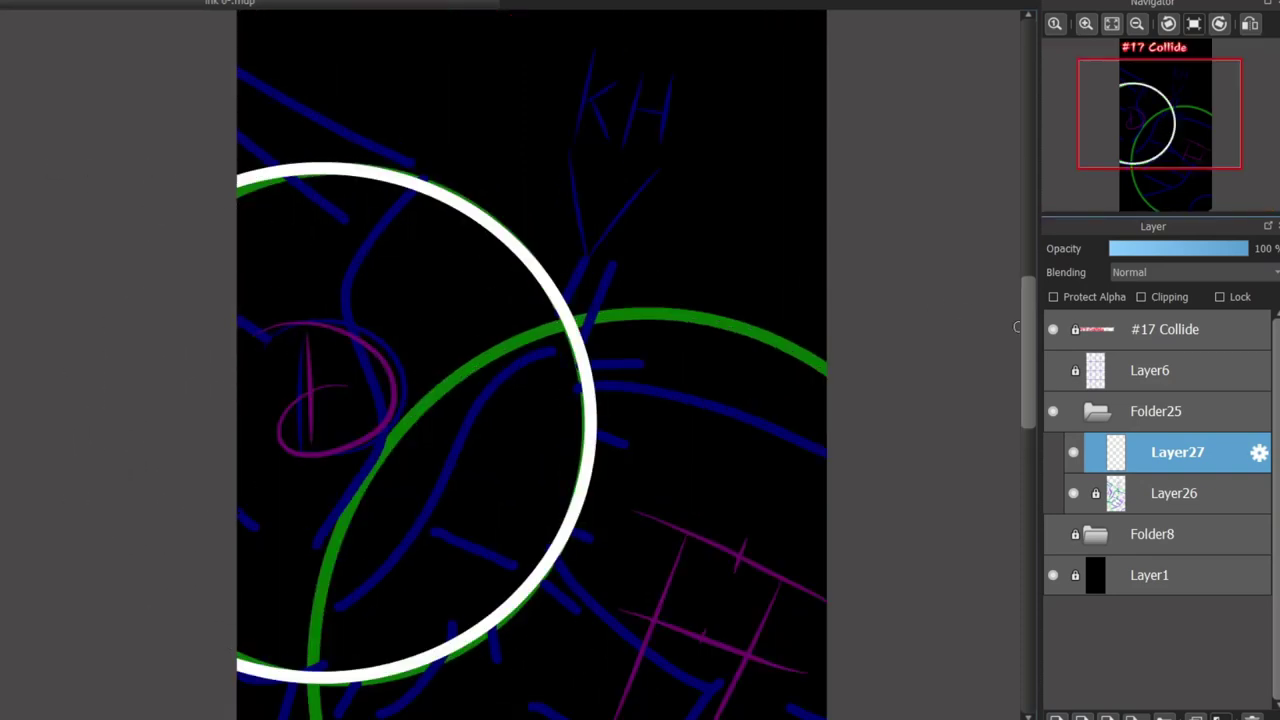
Add another new layer and trace the larger green circle with a thick white circle.
left_click_drag(1027, 330, 1027, 392)
left_click(1057, 717)
scroll(541, 395, "down", 1)
left_click_drag(403, 145, 377, 151)
key("ctrl+z")
scroll(377, 251, "up", 1)
scroll(501, 299, "down", 1)
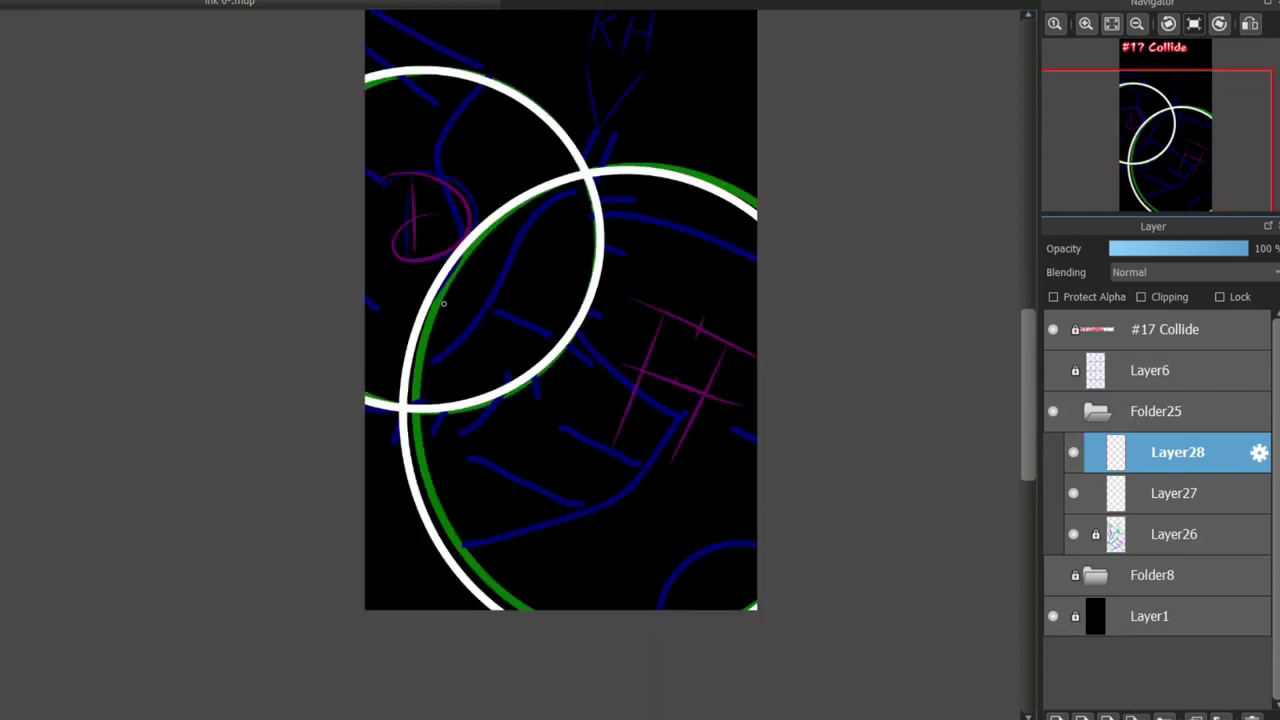
Erase the larger white circle's arc inside the smaller circle and merge its layer into the layer below.
scroll(453, 294, "up", 2)
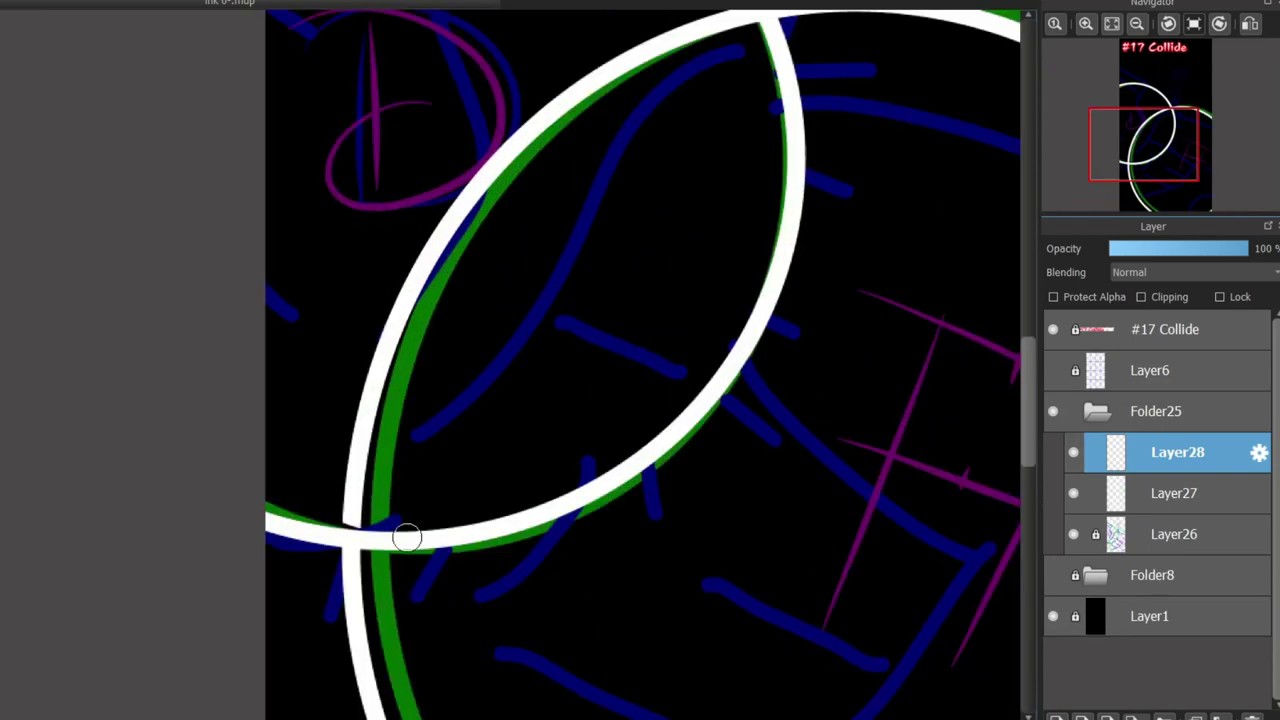
left_click_drag(378, 527, 342, 513)
left_click_drag(1028, 348, 1028, 330)
left_click_drag(717, 92, 752, 145)
mouse_move(358, 596)
left_mouse_down()
mouse_move(354, 571)
mouse_move(380, 589)
mouse_move(383, 457)
mouse_move(418, 388)
mouse_move(463, 345)
left_mouse_up()
mouse_move(725, 152)
left_mouse_down()
mouse_move(703, 106)
mouse_move(458, 307)
left_mouse_up()
mouse_move(458, 307)
left_mouse_down()
mouse_move(512, 248)
mouse_move(681, 131)
mouse_move(711, 128)
left_mouse_up()
scroll(580, 311, "down", 3)
left_click_drag(790, 311, 661, 382)
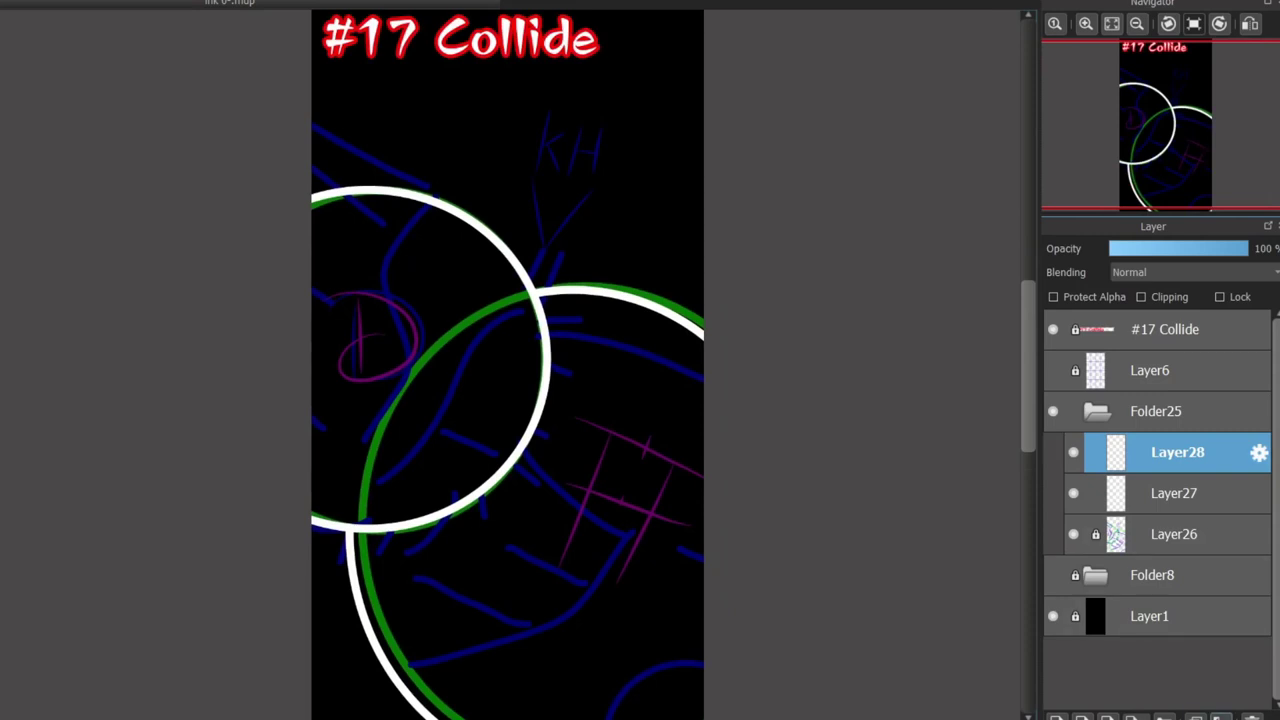
left_click(1222, 716)
Add the text FF over the magenta grid in white, using a plain bold font and an outline width of 0.
scroll(573, 418, "down", 4)
scroll(573, 418, "up", 3)
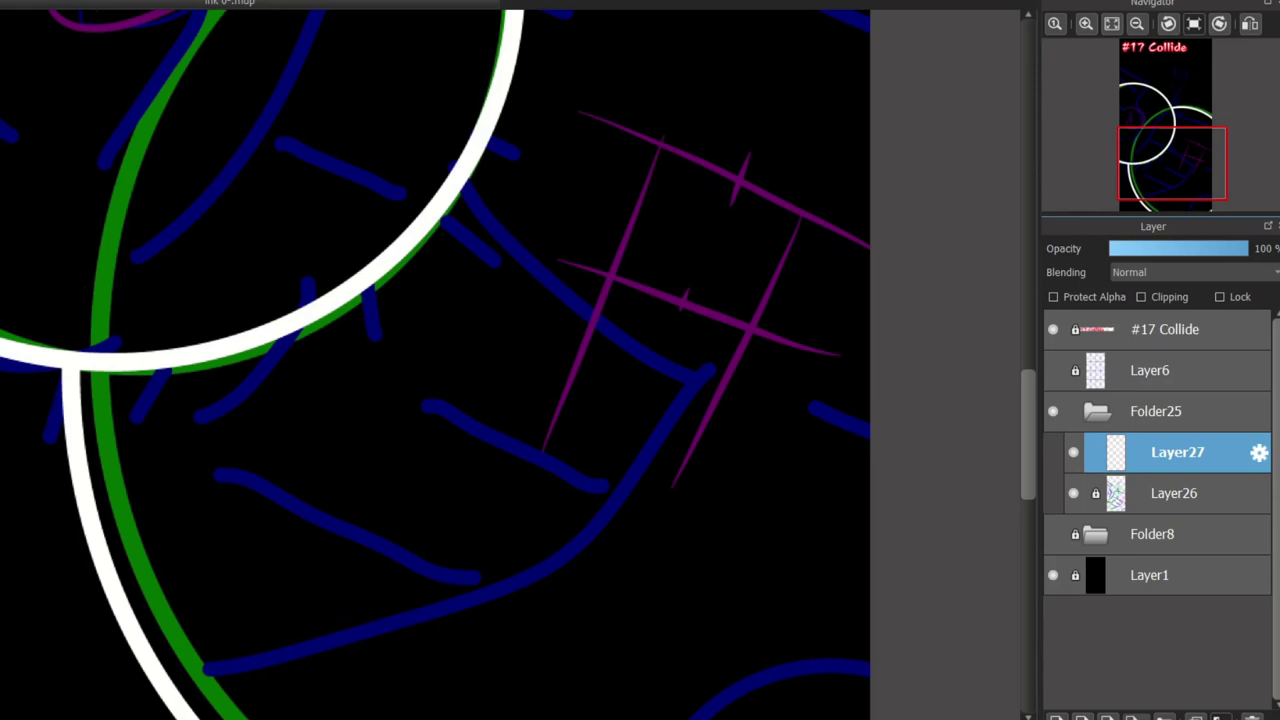
scroll(580, 360, "down", 3)
scroll(620, 320, "up", 2)
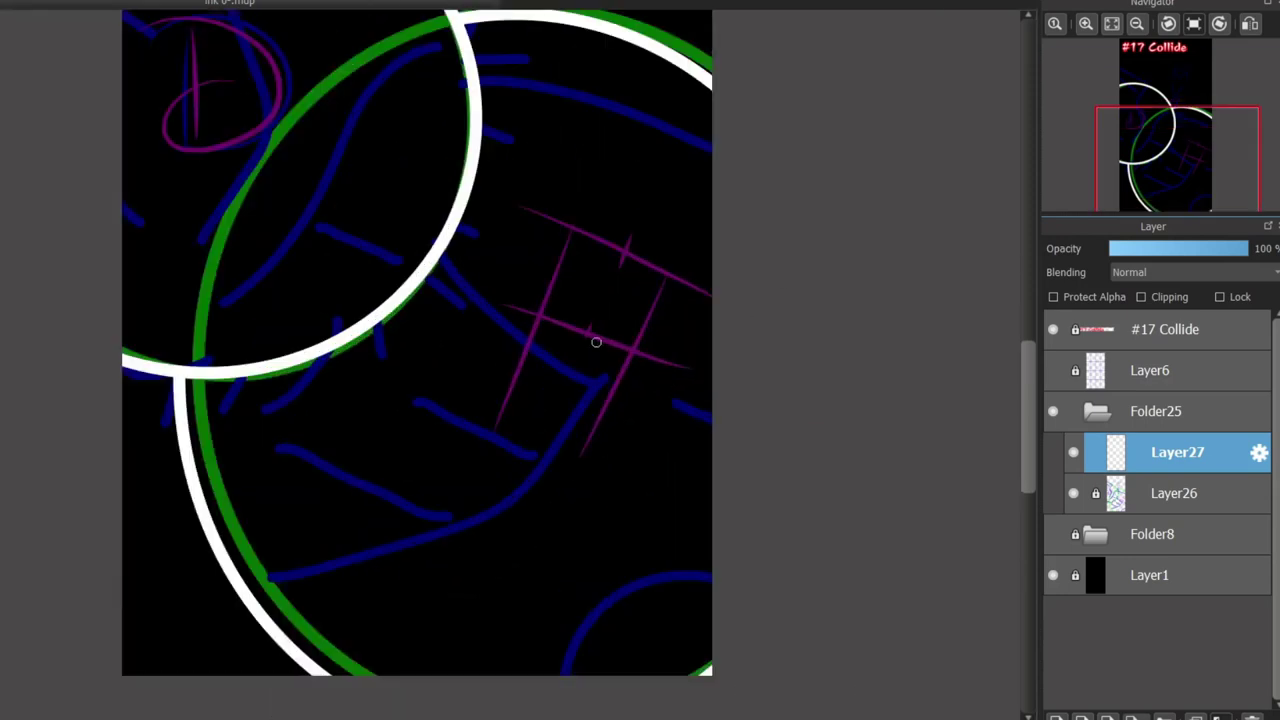
scroll(596, 342, "up", 2)
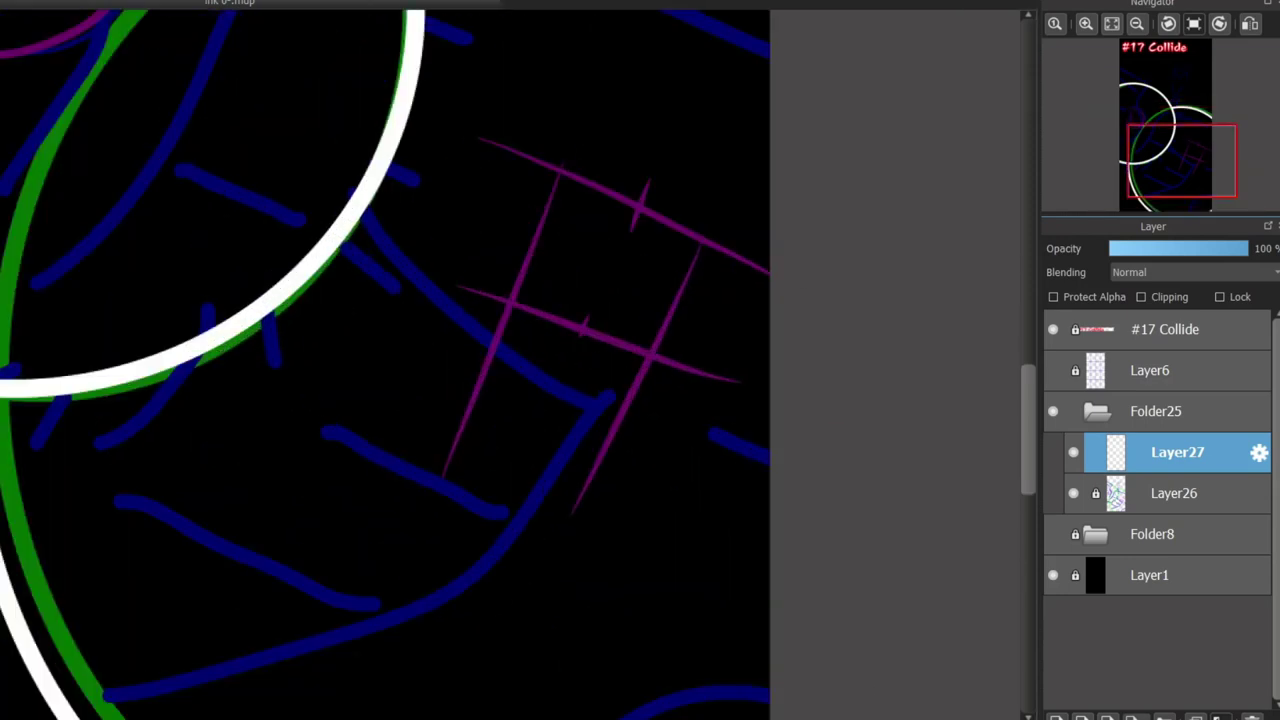
key("ctrl+v")
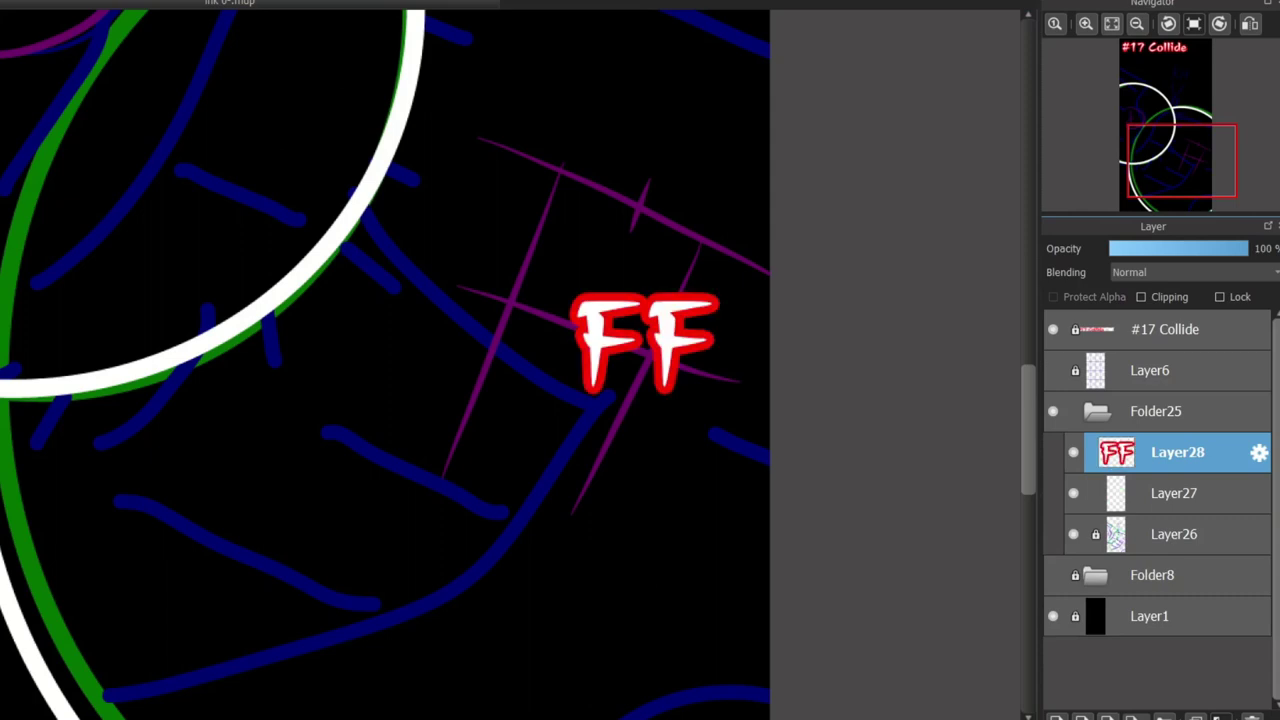
type("0")
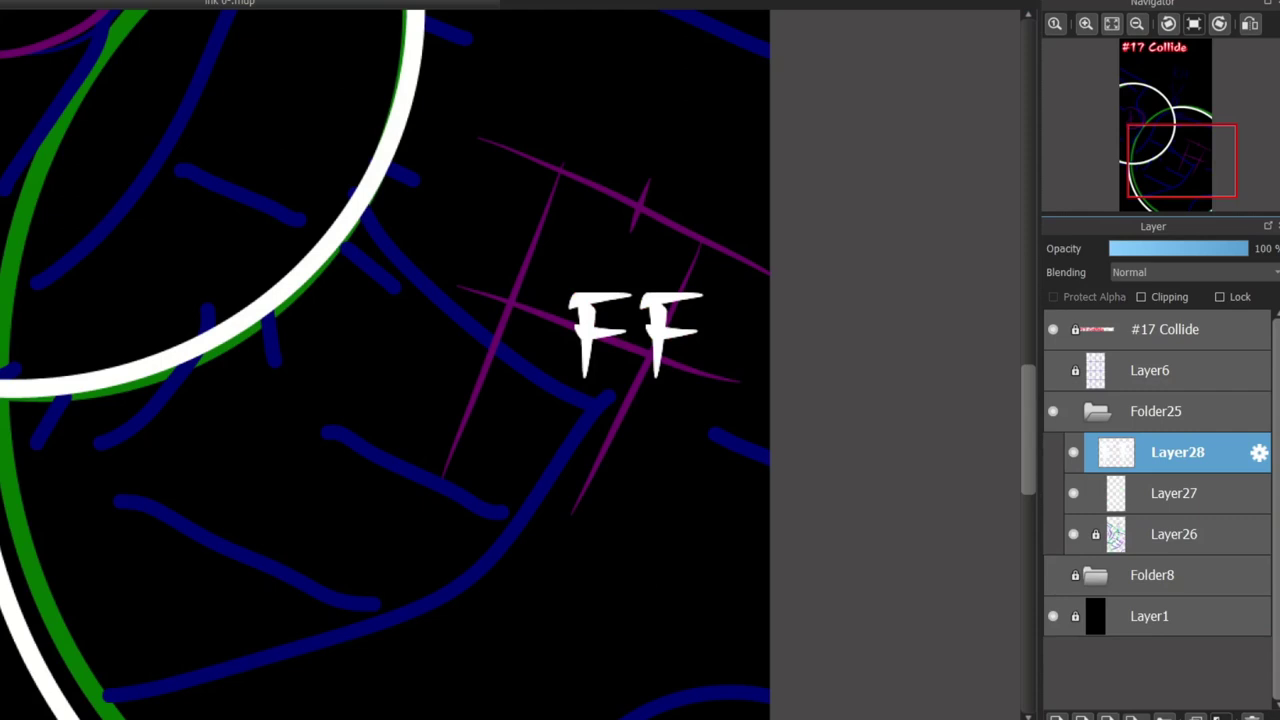
key("Down")
key("Return")
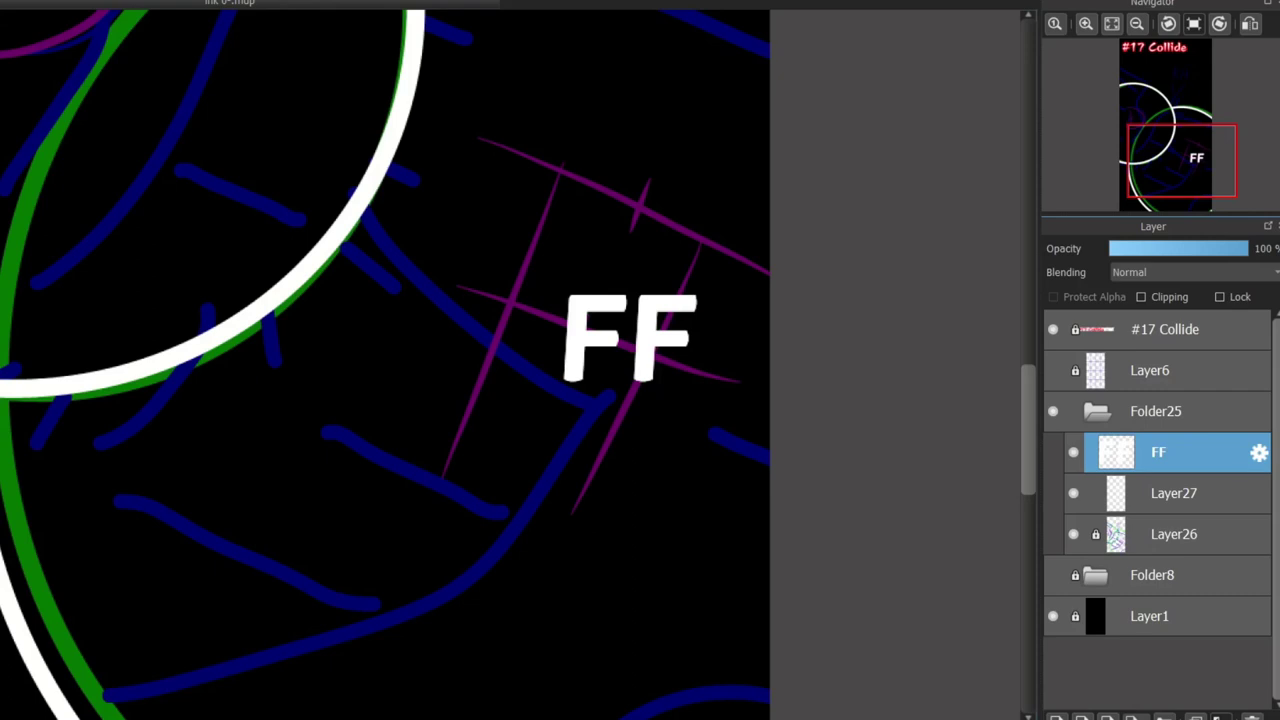
Try moving the FF text to the grid's lower cells and selecting the area around it.
left_click_drag(630, 338, 522, 388)
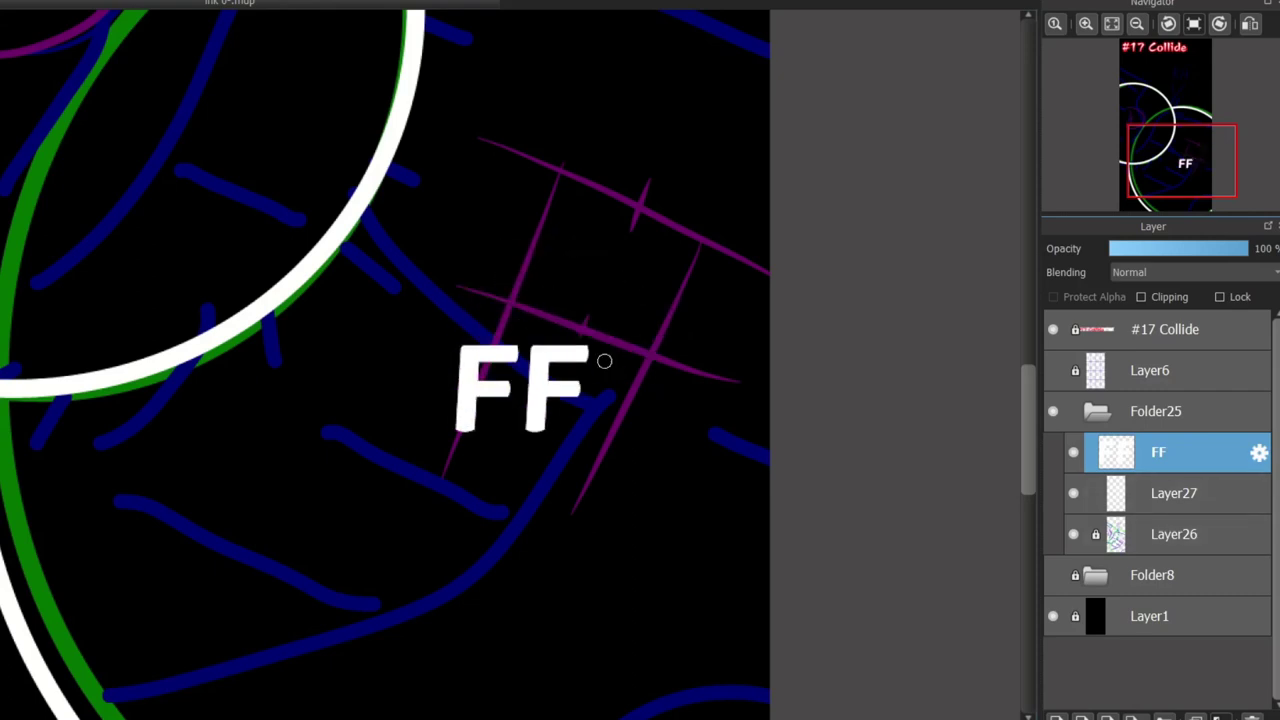
mouse_move(638, 308)
left_mouse_down()
mouse_move(504, 382)
mouse_move(409, 478)
left_mouse_up()
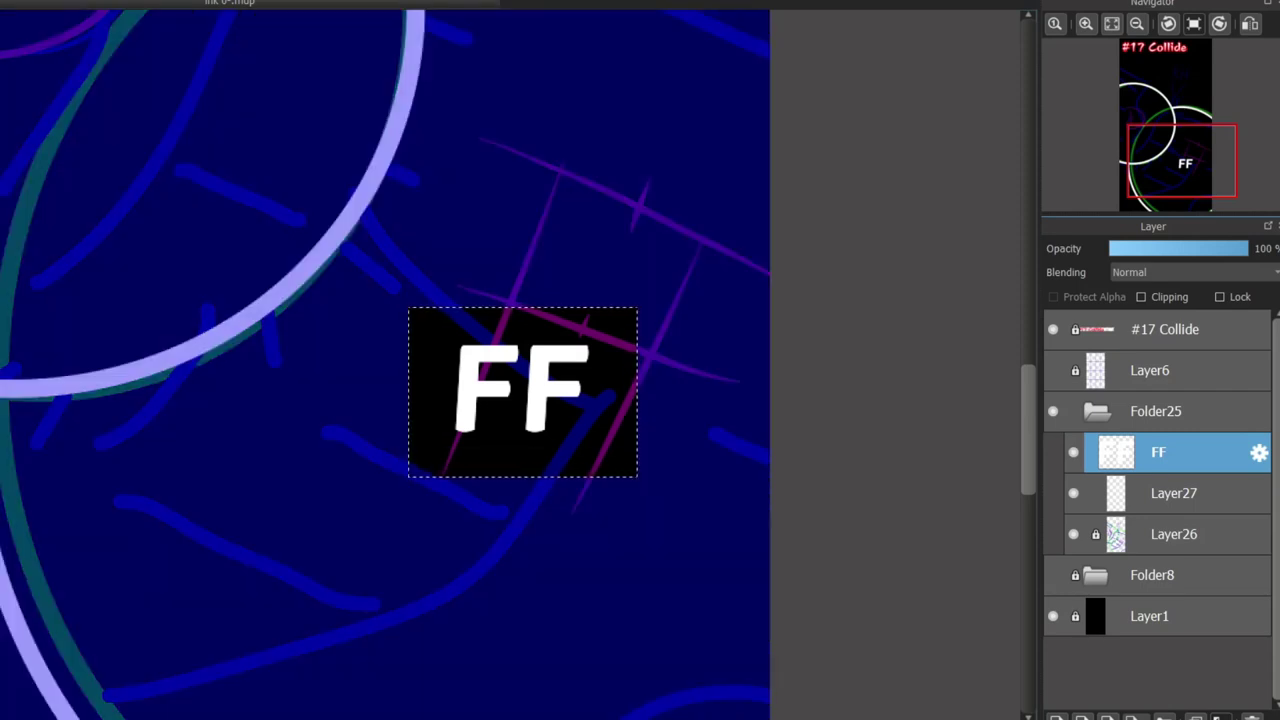
key("ctrl+d")
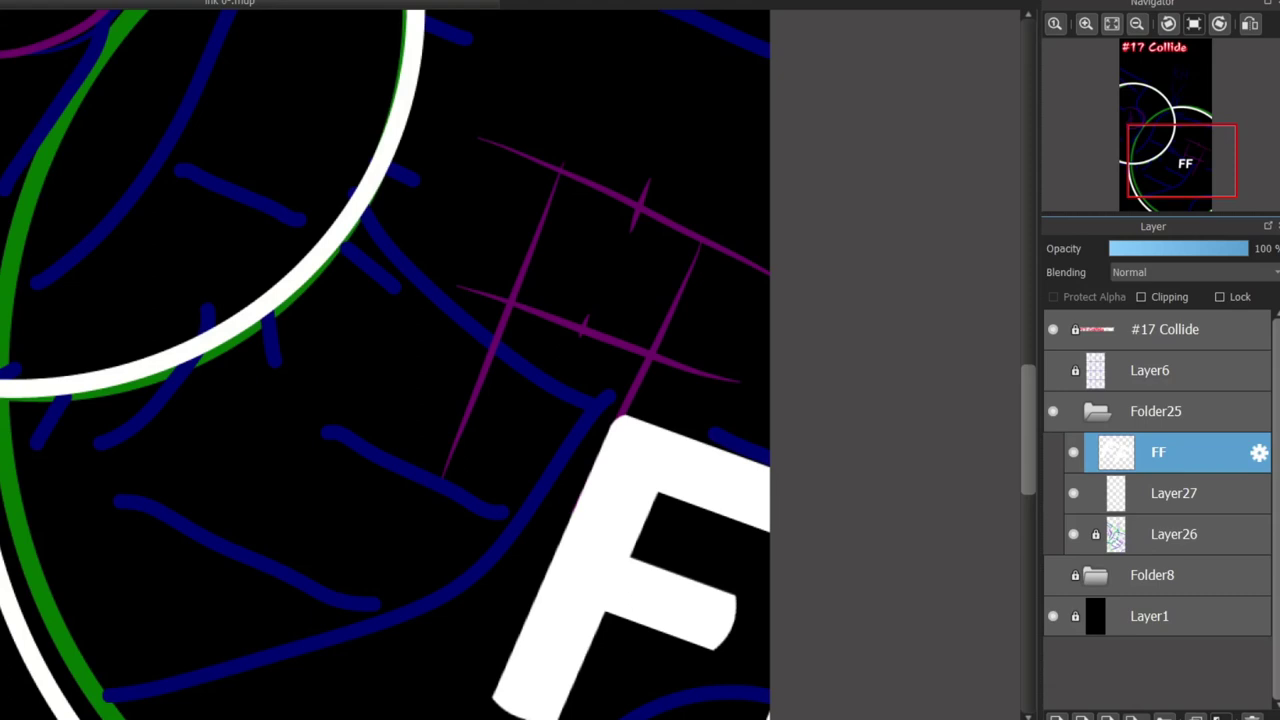
Tilt and enlarge the FF text to follow the magenta grid, use a serif font and position it over the grid.
key("Down")
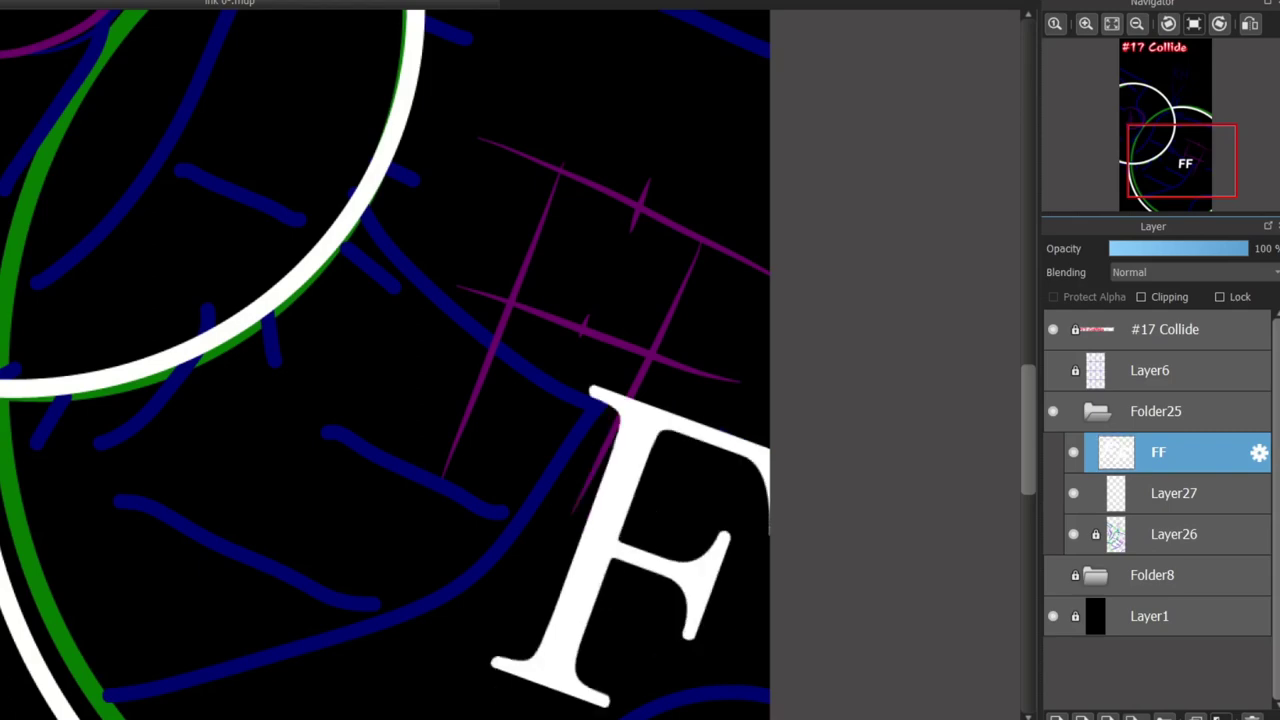
key("Return")
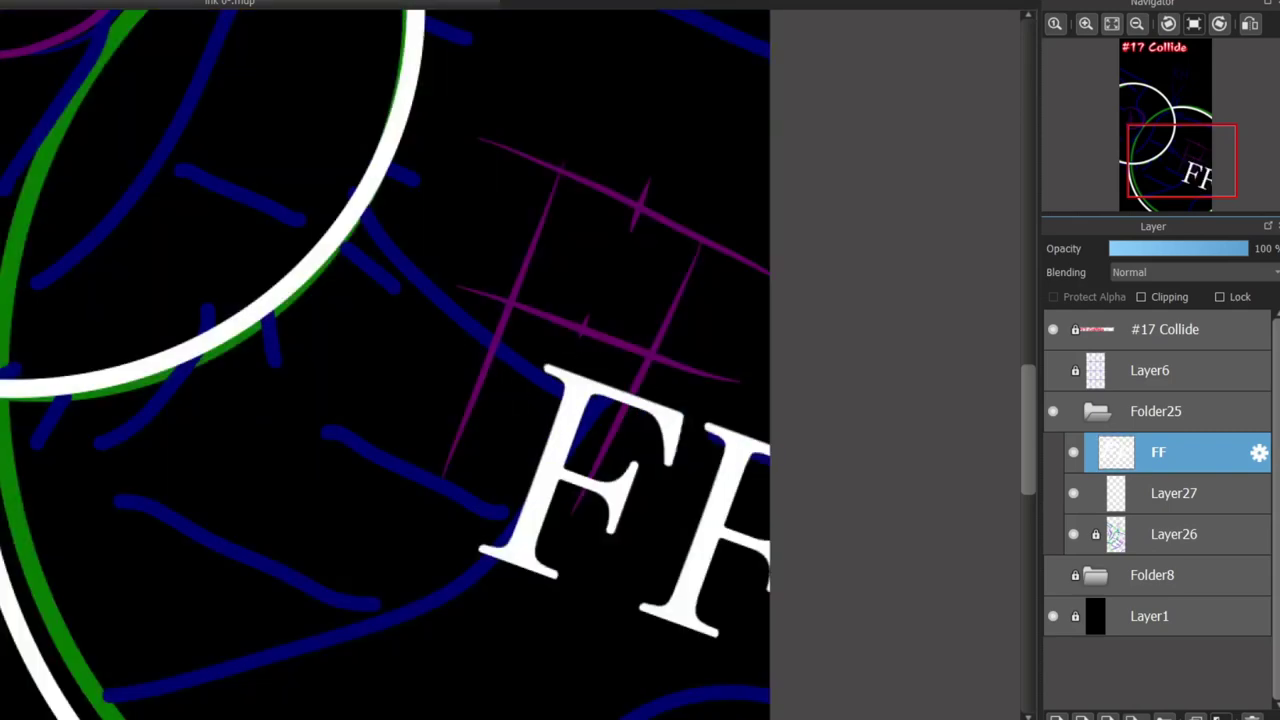
left_click_drag(563, 389, 419, 250)
scroll(430, 308, "down", 4)
scroll(430, 300, "up", 3)
left_click_drag(430, 305, 463, 316)
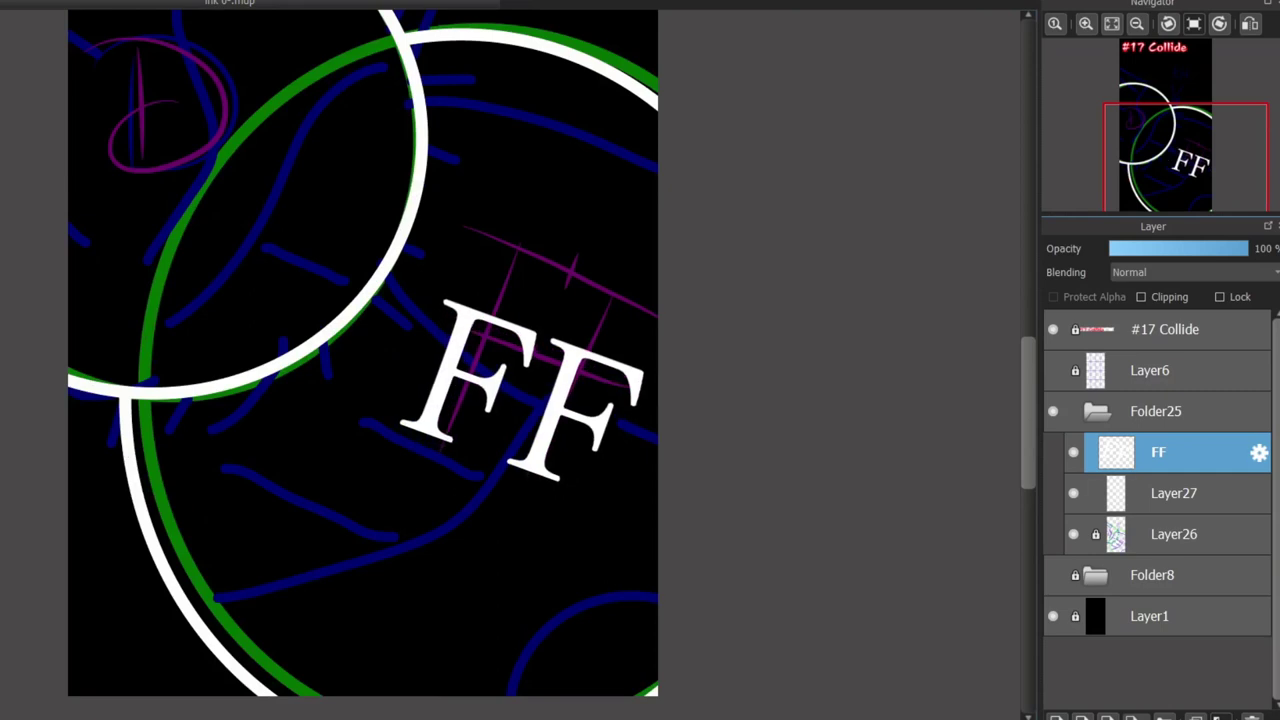
Make the FF lettering black with a thin white outline and shift it closer to the smaller circle.
key("Down")
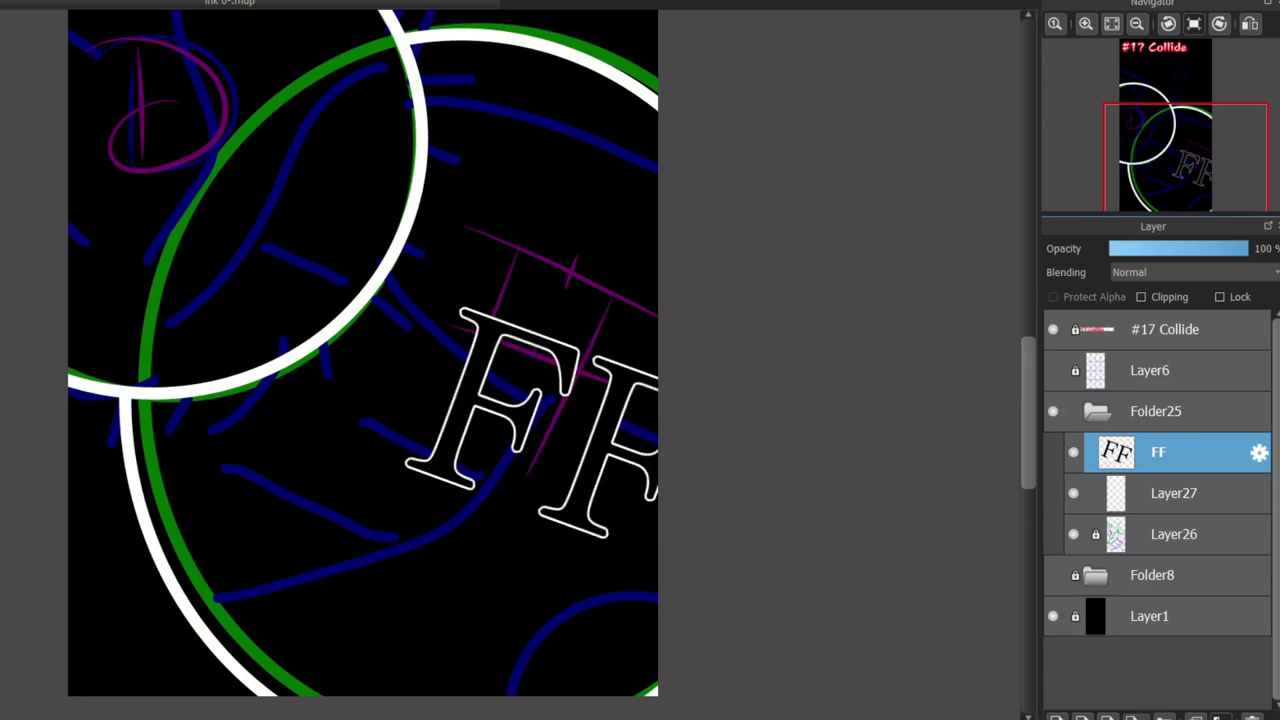
scroll(457, 426, "down", 2)
scroll(442, 378, "up", 2)
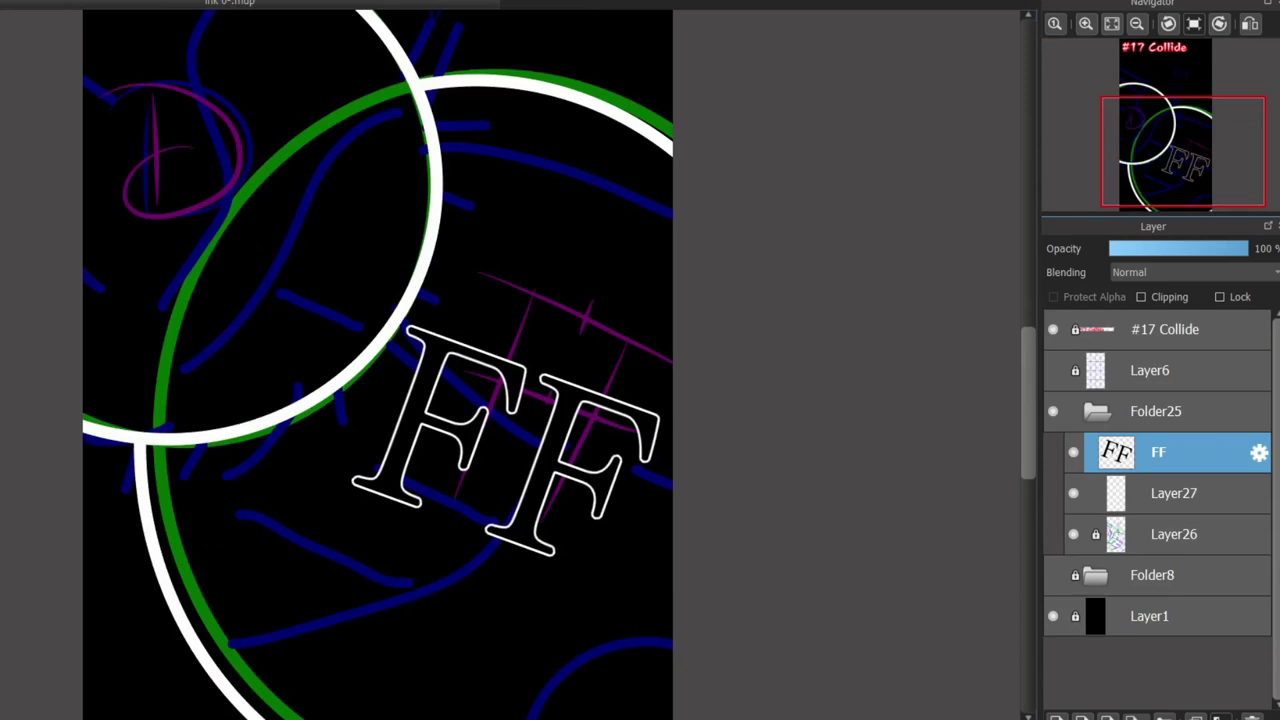
scroll(443, 378, "down", 2)
scroll(443, 378, "up", 2)
scroll(443, 378, "down", 1)
scroll(443, 378, "up", 1)
scroll(454, 408, "down", 1)
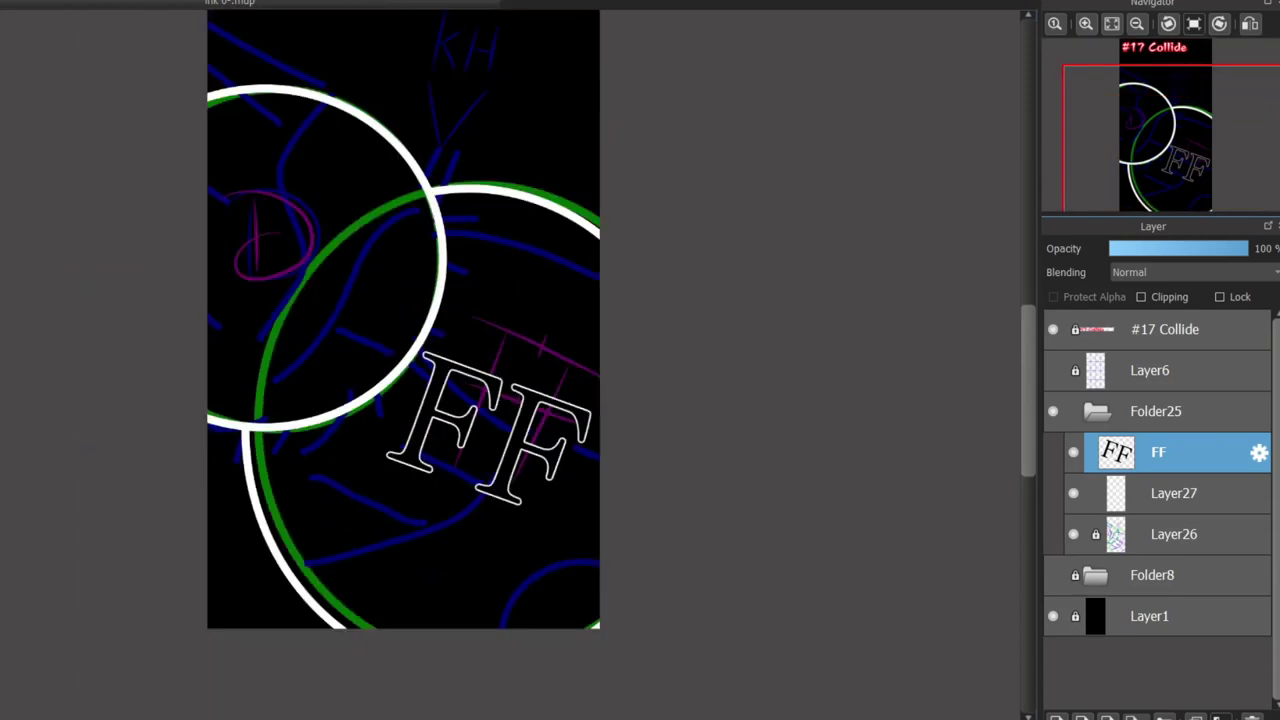
Make Layer27, which holds the white circles, the active drawing layer.
scroll(268, 200, "up", 2)
left_click(1176, 493)
scroll(266, 340, "up", 1)
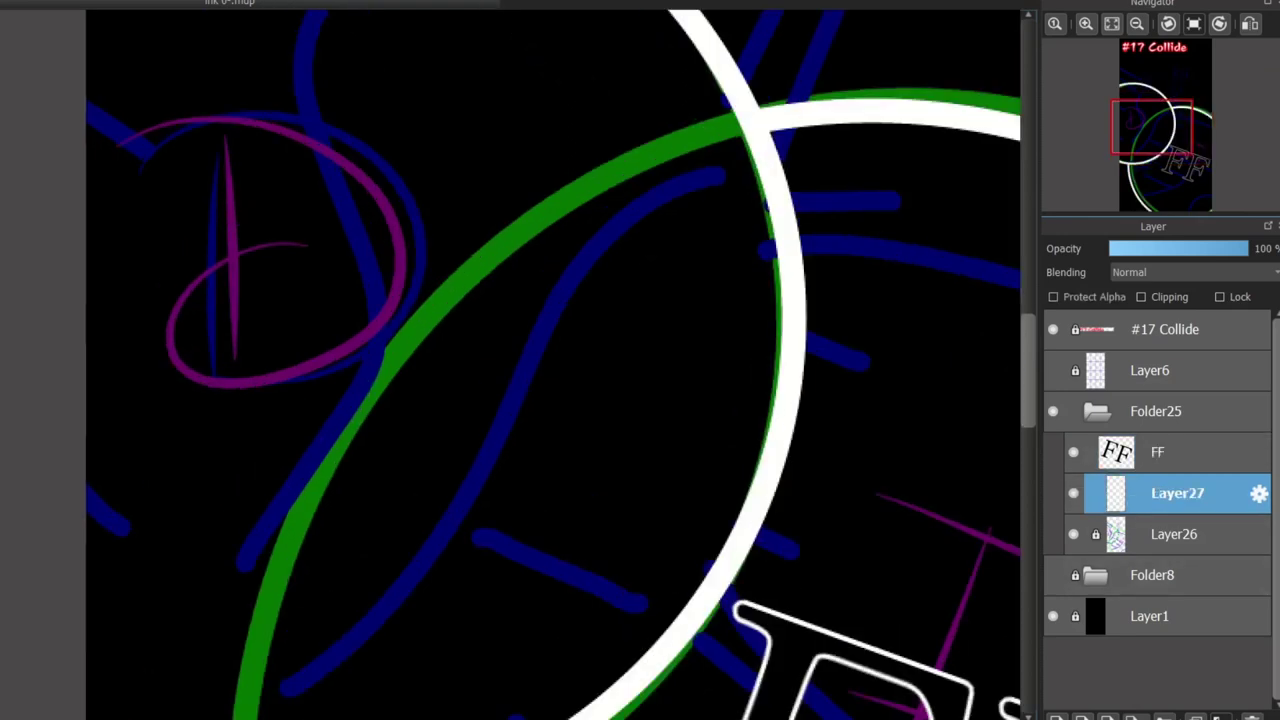
scroll(388, 408, "down", 3)
scroll(388, 360, "up", 1)
scroll(348, 474, "up", 1)
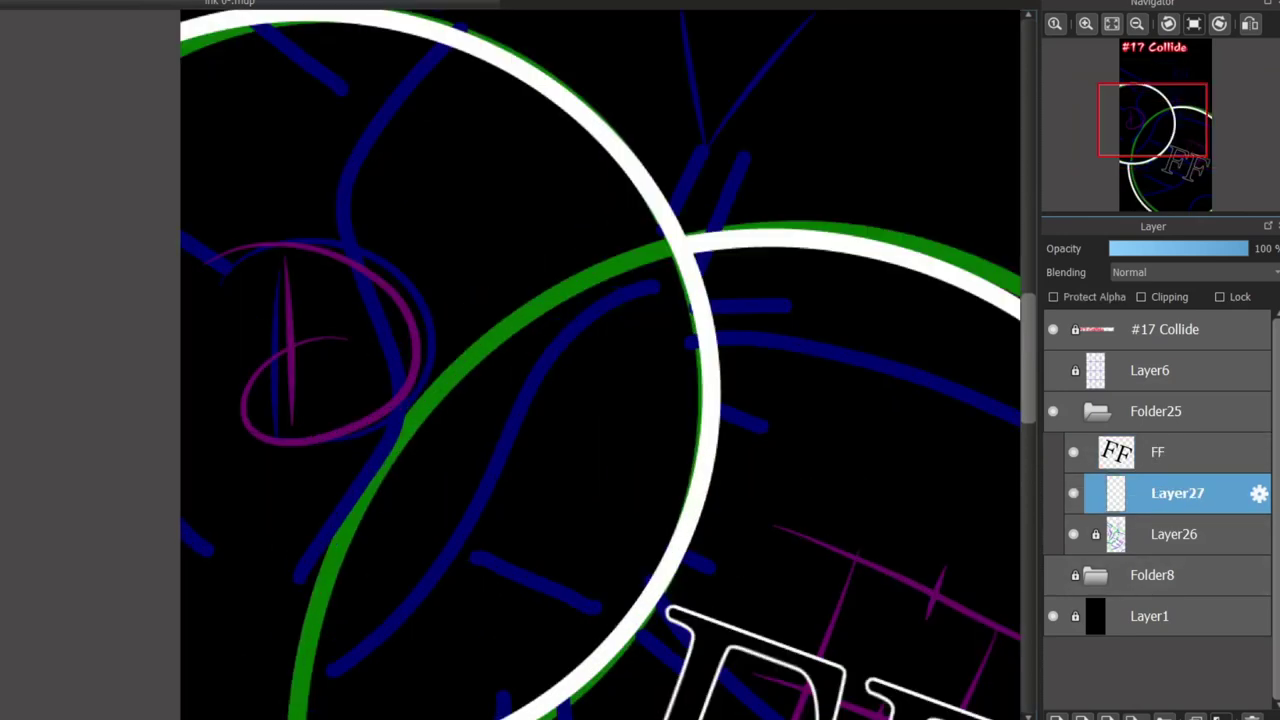
Try drawing the curled bowl and stem of an outlined letter D near the magenta D sketch.
mouse_move(370, 322)
left_mouse_down()
mouse_move(243, 438)
mouse_move(472, 454)
left_mouse_up()
key("ctrl+z")
mouse_move(364, 375)
left_mouse_down()
mouse_move(316, 391)
mouse_move(295, 300)
left_mouse_up()
key("ctrl+z")
mouse_move(378, 397)
left_mouse_down()
mouse_move(514, 409)
mouse_move(250, 289)
left_mouse_up()
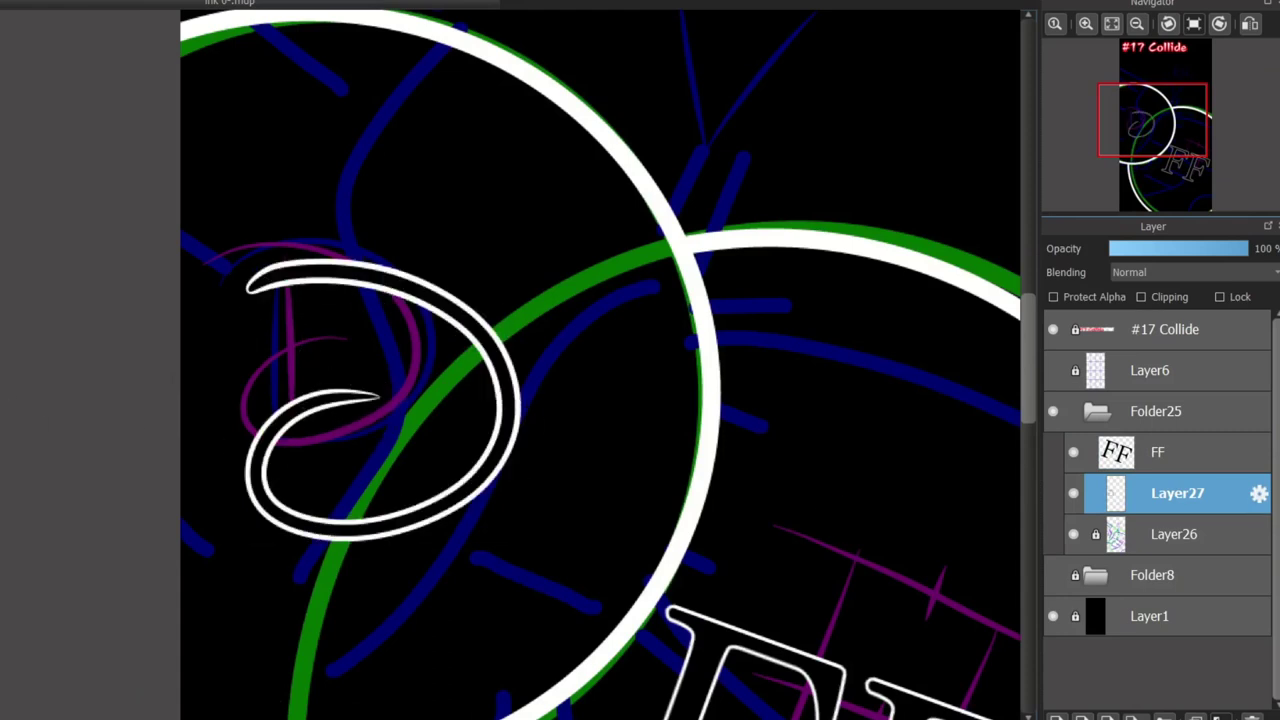
left_click(1057, 717)
left_click_drag(1177, 493, 1177, 546)
mouse_move(344, 295)
left_mouse_down()
mouse_move(360, 484)
mouse_move(336, 514)
mouse_move(325, 460)
mouse_move(348, 476)
left_mouse_up()
key("ctrl+z")
key("ctrl+z")
key("ctrl+z")
key("ctrl+z")
key("ctrl+z")
key("ctrl+z")
Draw a large letter D in white double outline inside the smaller circle, with a vertical stem and a curled bowl.
left_click_drag(337, 277, 313, 479)
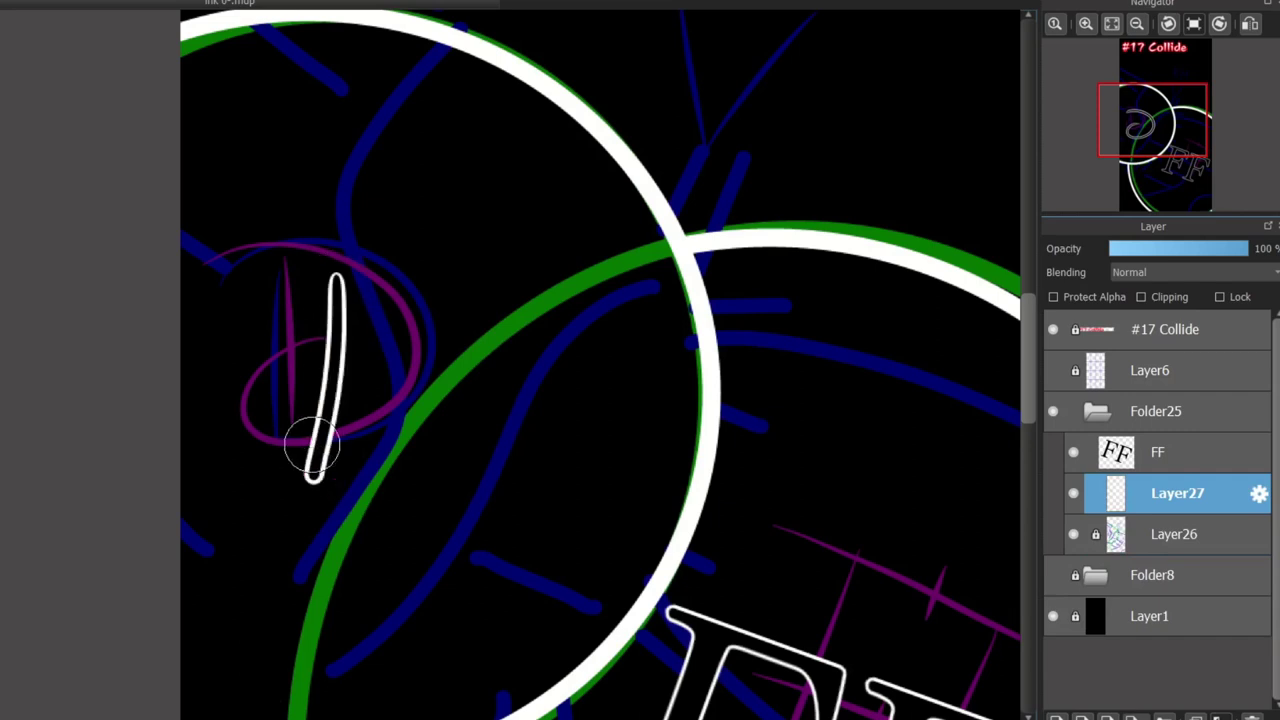
key("ctrl+z")
left_click_drag(346, 256, 337, 528)
mouse_move(409, 362)
left_mouse_down()
mouse_move(472, 348)
mouse_move(270, 267)
left_mouse_up()
key("ctrl+z")
mouse_move(416, 403)
left_mouse_down()
mouse_move(289, 423)
mouse_move(297, 257)
left_mouse_up()
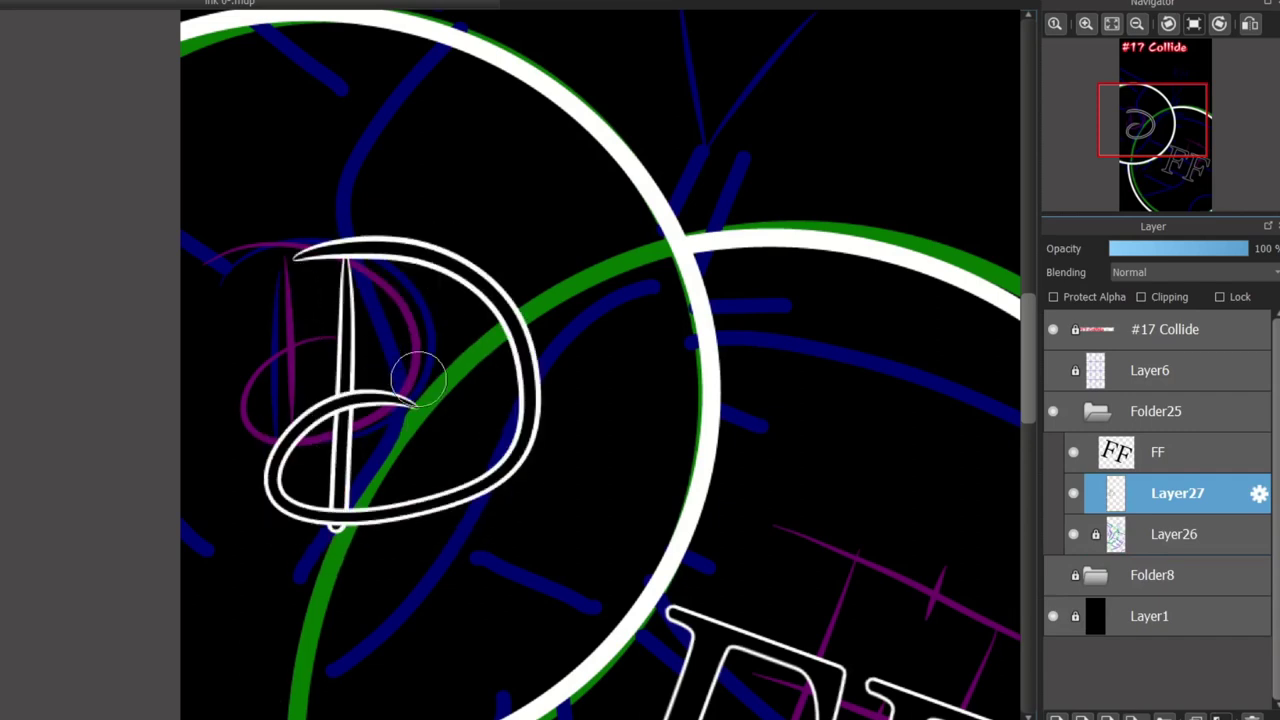
key("ctrl+z")
mouse_move(424, 373)
left_mouse_down()
mouse_move(305, 519)
mouse_move(262, 254)
left_mouse_up()
key("ctrl+z")
mouse_move(400, 398)
left_mouse_down()
mouse_move(514, 409)
mouse_move(242, 255)
left_mouse_up()
key("ctrl+z")
Erase the overlapping outlines where the D's stem crosses the curl and joins the lower curve.
scroll(498, 281, "down", 3)
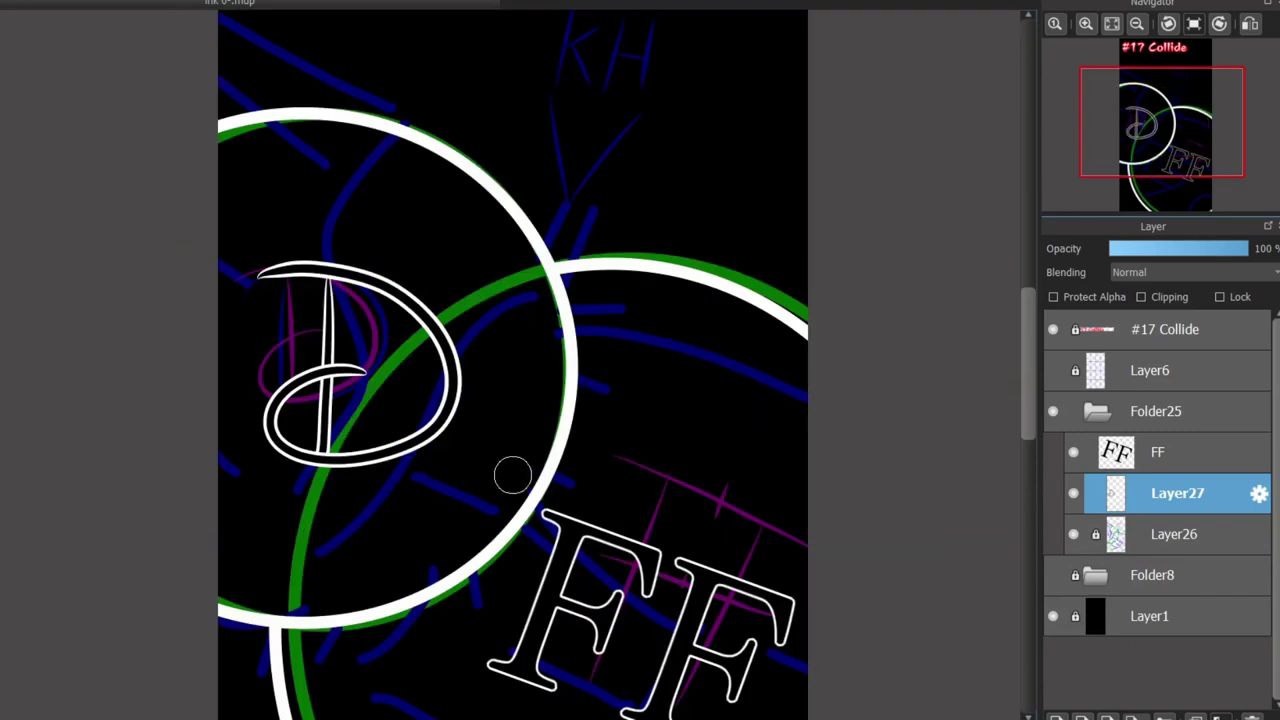
scroll(433, 481, "up", 5)
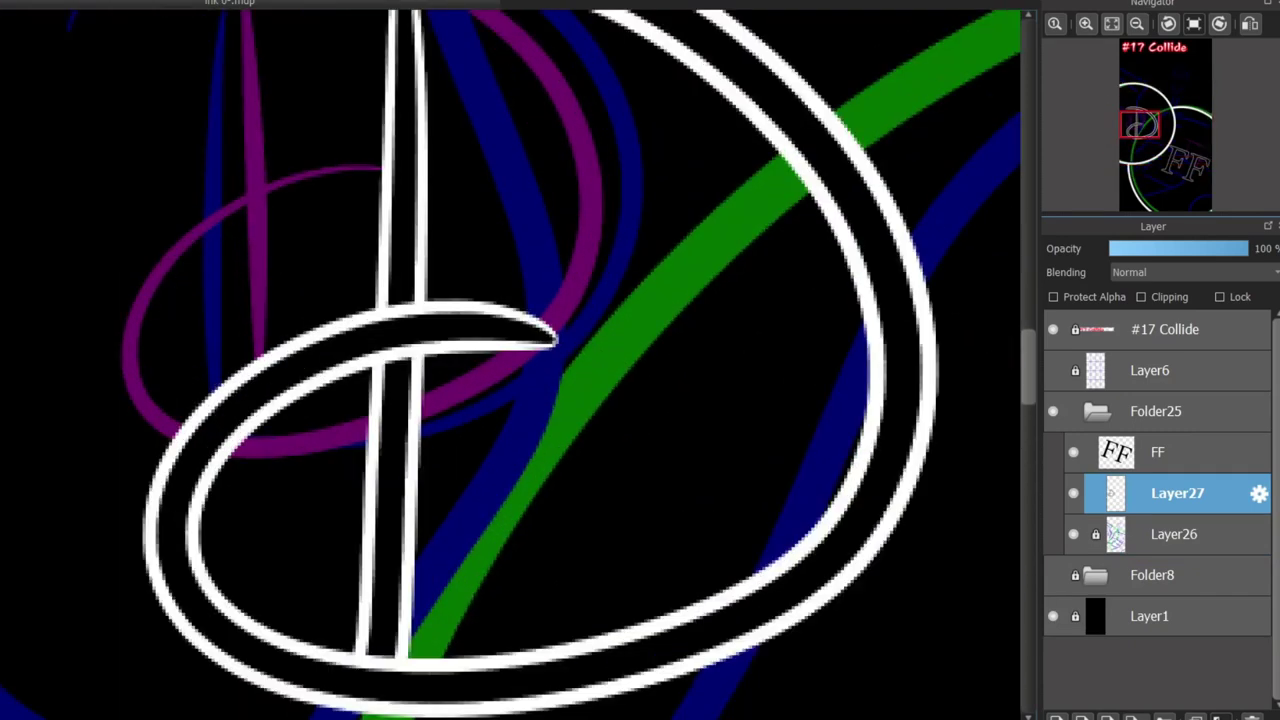
scroll(466, 337, "up", 3)
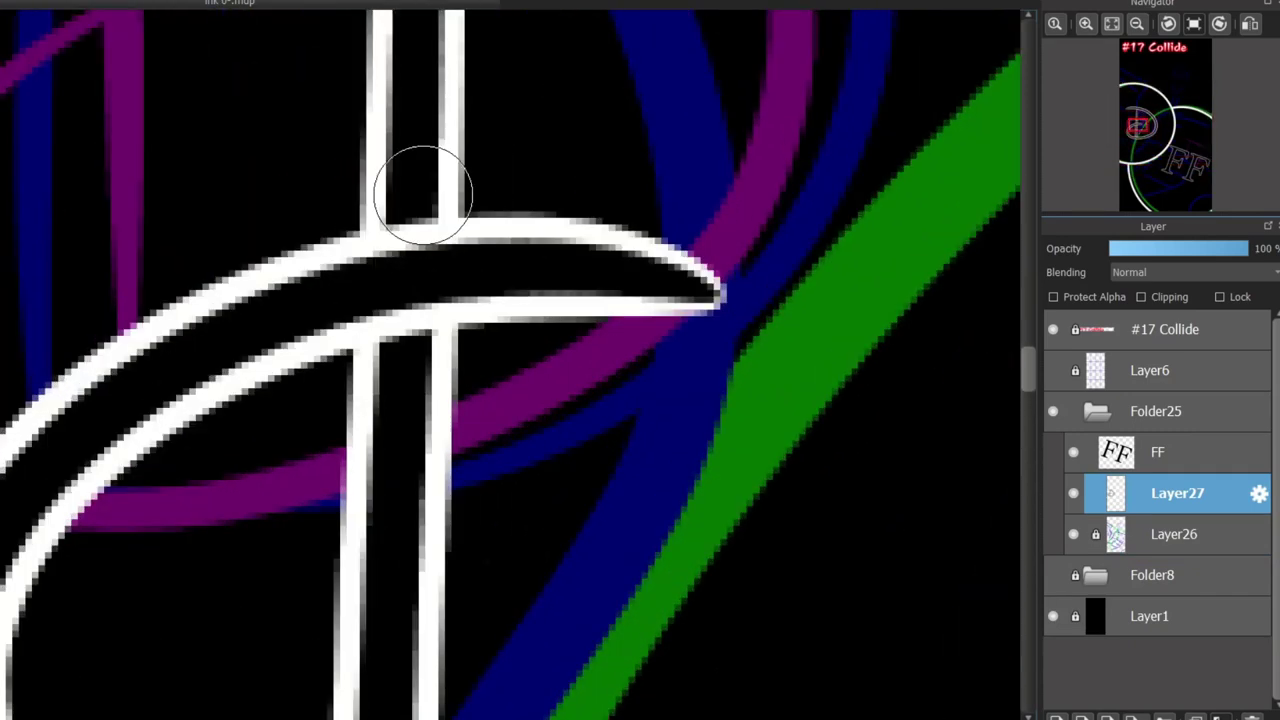
mouse_move(417, 194)
left_mouse_down()
mouse_move(400, 251)
mouse_move(406, 360)
mouse_move(453, 460)
left_mouse_up()
mouse_move(1028, 375)
left_mouse_down()
mouse_move(1028, 334)
mouse_move(1028, 411)
left_mouse_up()
left_click_drag(383, 375, 397, 421)
scroll(396, 422, "down", 5)
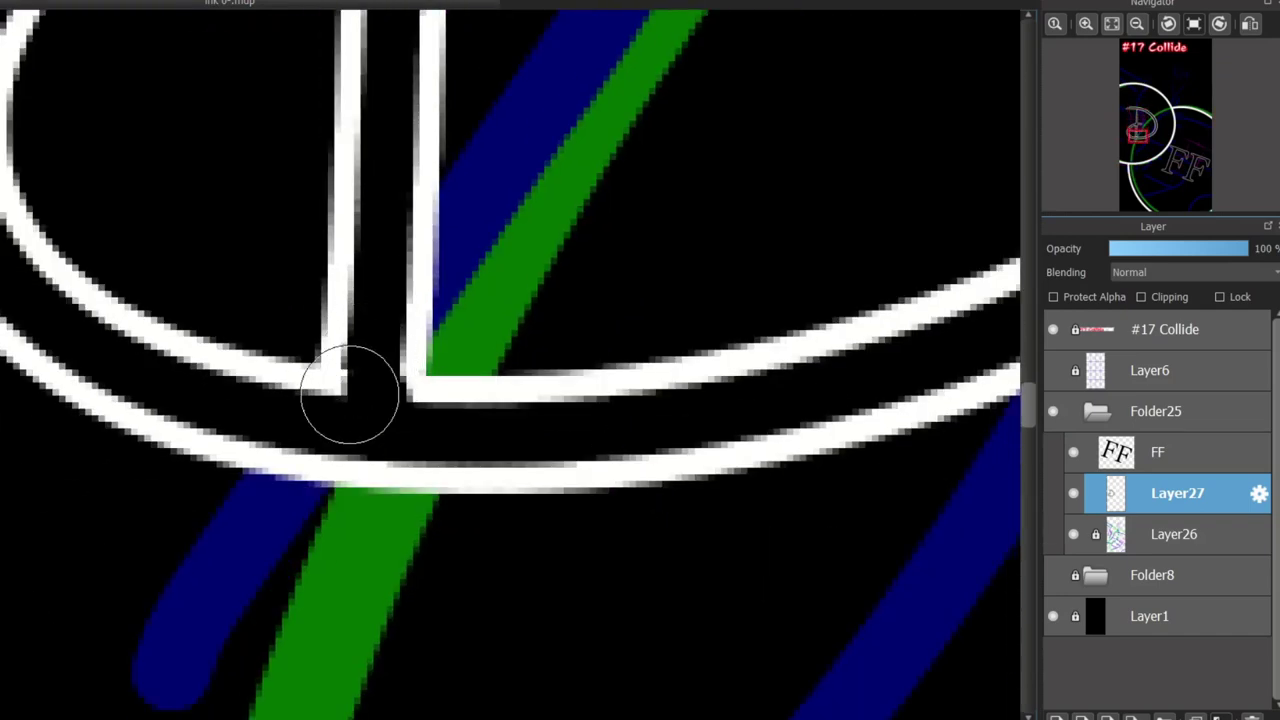
scroll(540, 520, "down", 1)
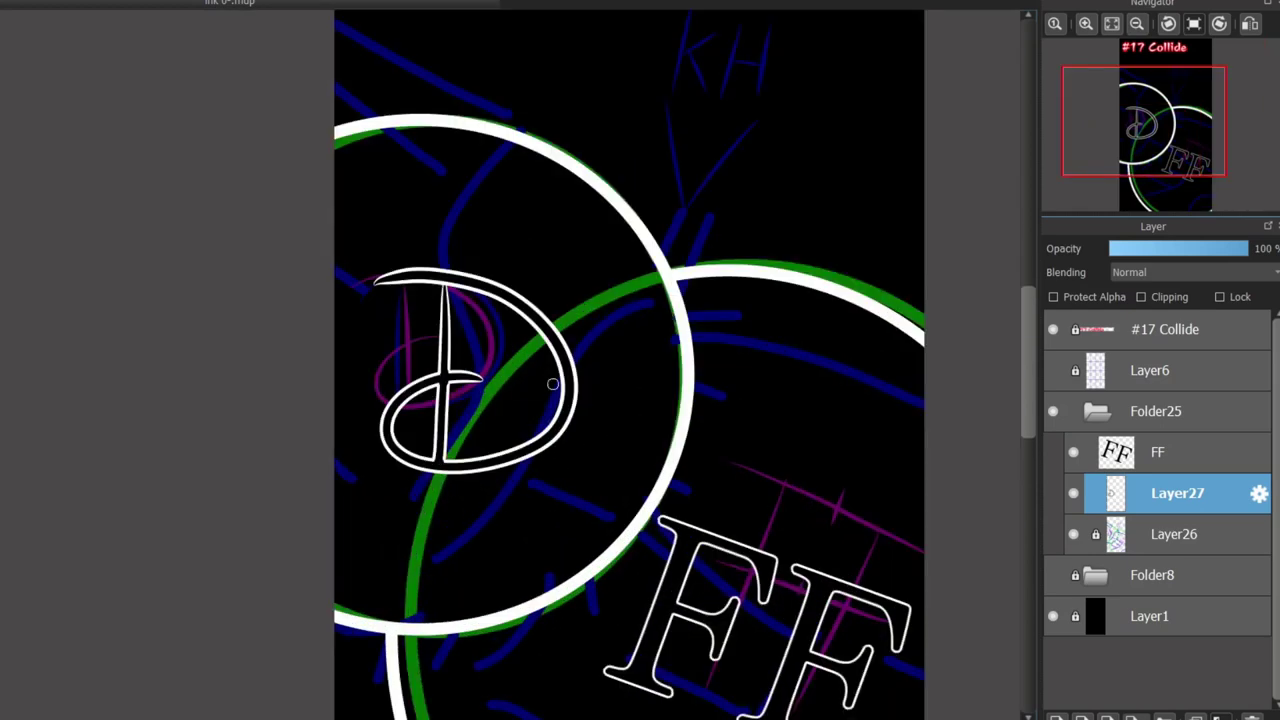
Select the letter D, then transform it to lean clockwise and sit slightly further left inside the smaller circle.
scroll(551, 383, "up", 1)
left_click_drag(219, 157, 624, 548)
key("ctrl+shift+t")
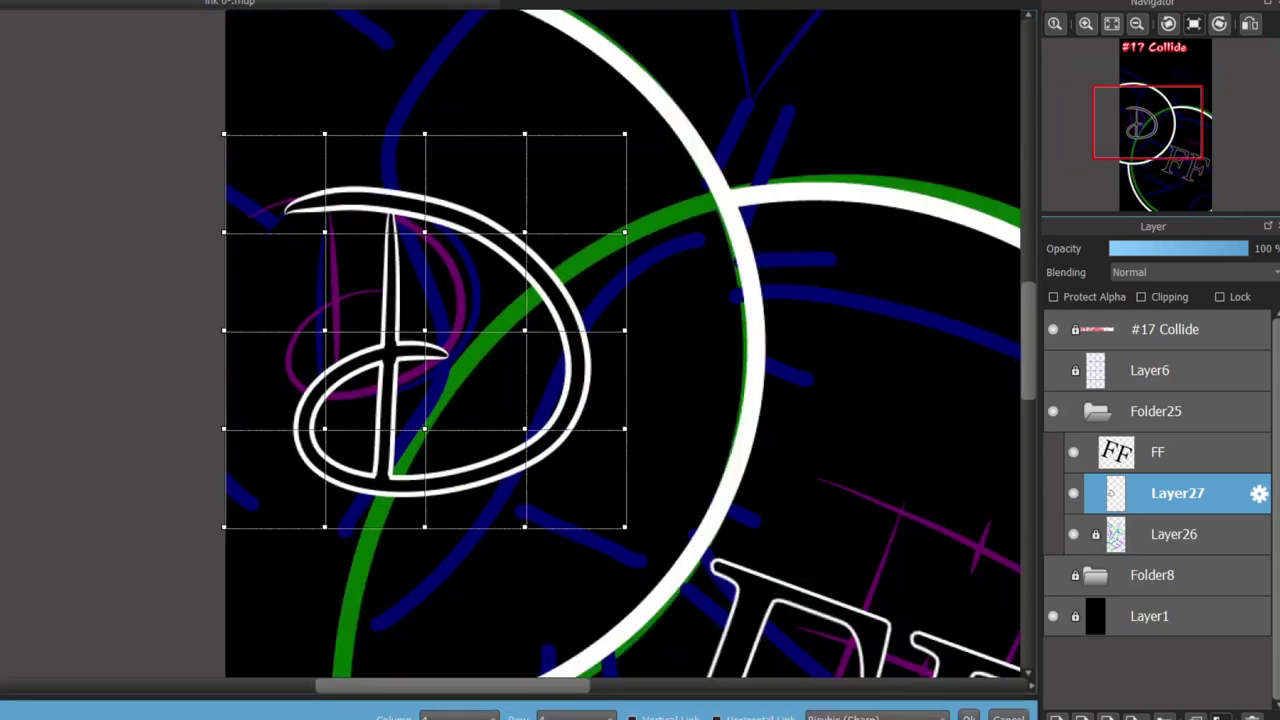
key("Escape")
key("ctrl+t")
left_click_drag(640, 110, 677, 157)
left_click_drag(424, 317, 383, 308)
mouse_move(636, 148)
left_mouse_down()
mouse_move(651, 174)
mouse_move(636, 148)
left_mouse_up()
left_click_drag(383, 308, 394, 306)
scroll(610, 499, "down", 1)
scroll(610, 499, "up", 1)
left_click(955, 693)
left_click(955, 712)
left_click(968, 717)
scroll(538, 501, "down", 3)
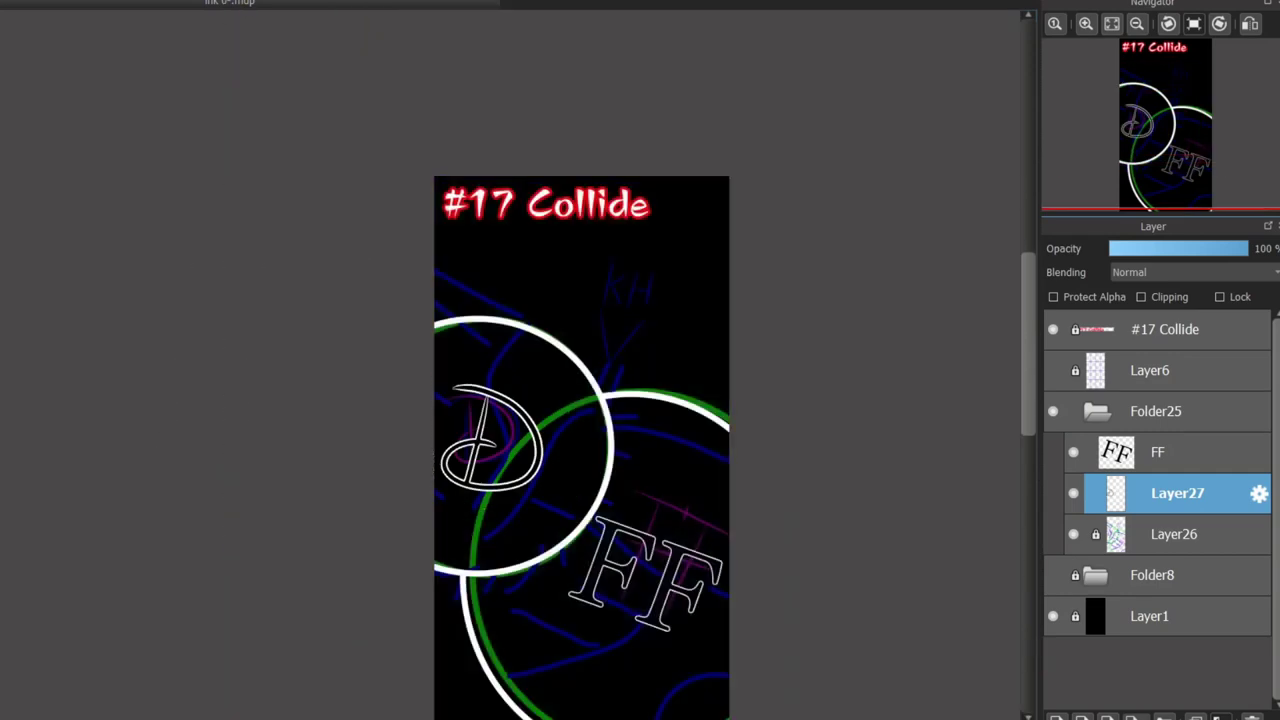
Add a new layer directly above Layer27 and turn on clipping for it.
key("ctrl+0")
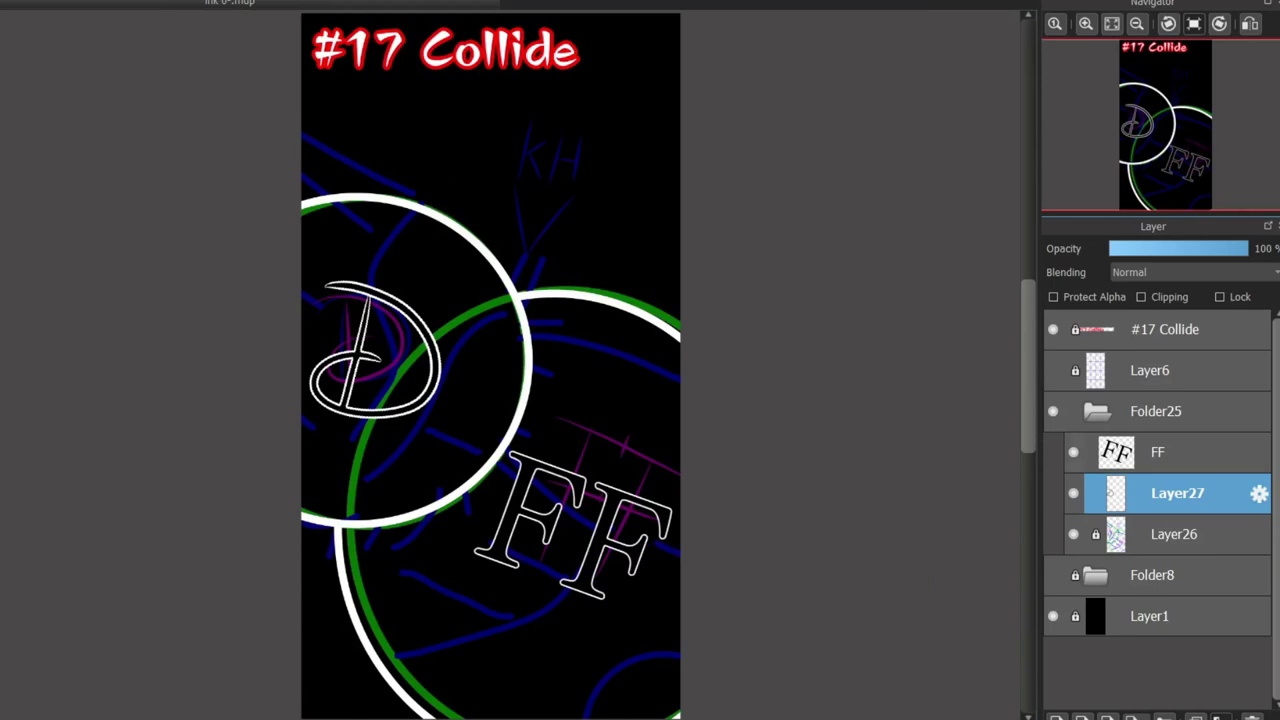
left_click(1073, 493)
left_click(1073, 493)
left_click_drag(365, 483, 315, 471)
scroll(157, 471, "up", 3)
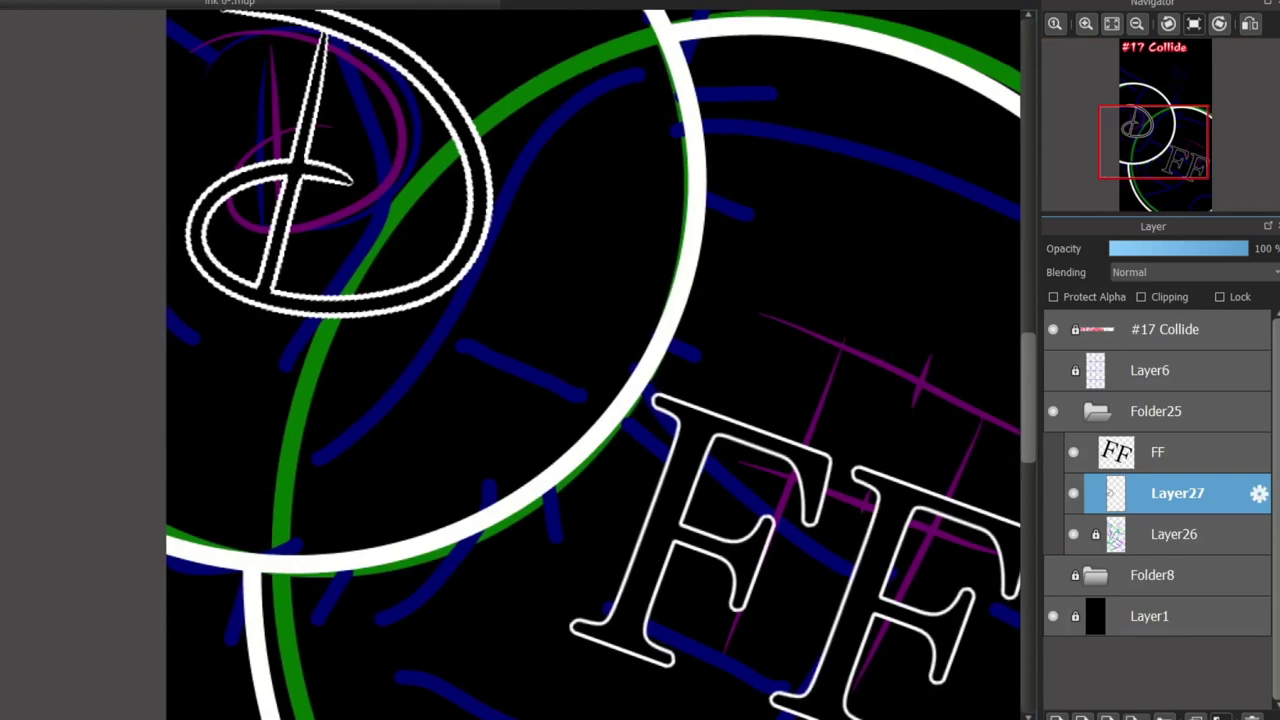
left_click(1056, 717)
left_click(1141, 297)
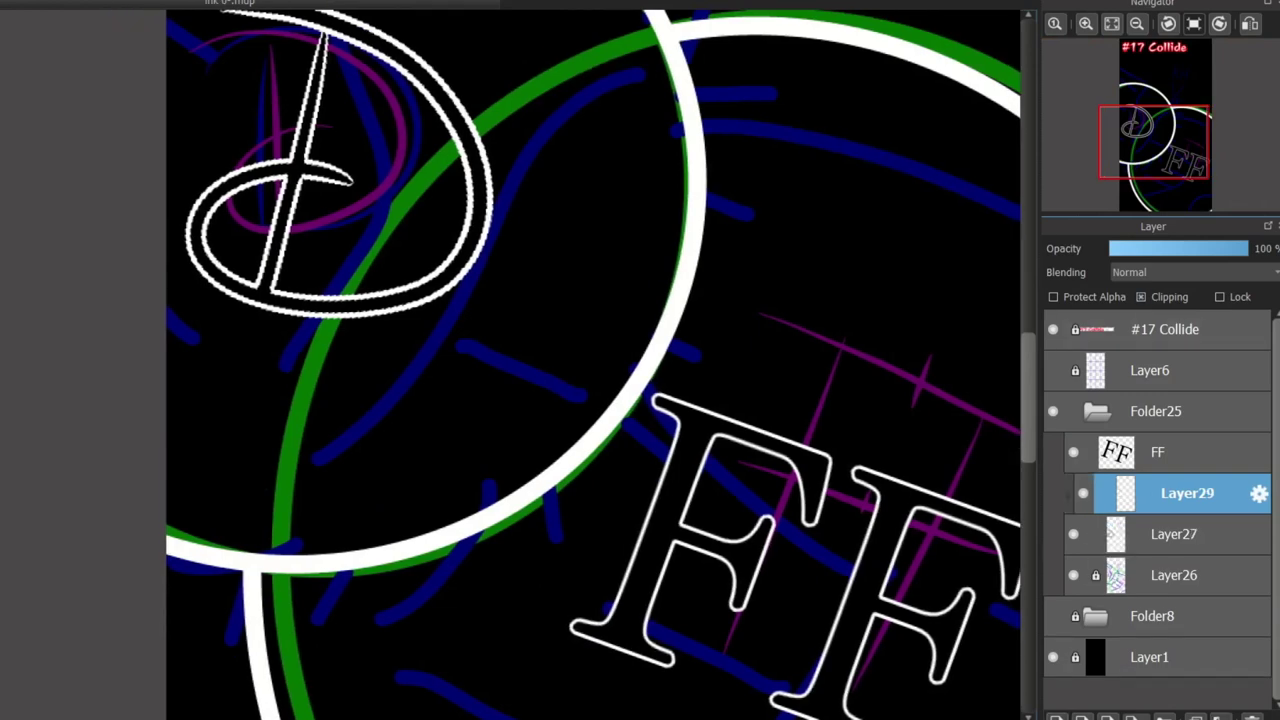
Paint the smaller circle's line red at both places where it meets the larger circle.
scroll(215, 638, "up", 3)
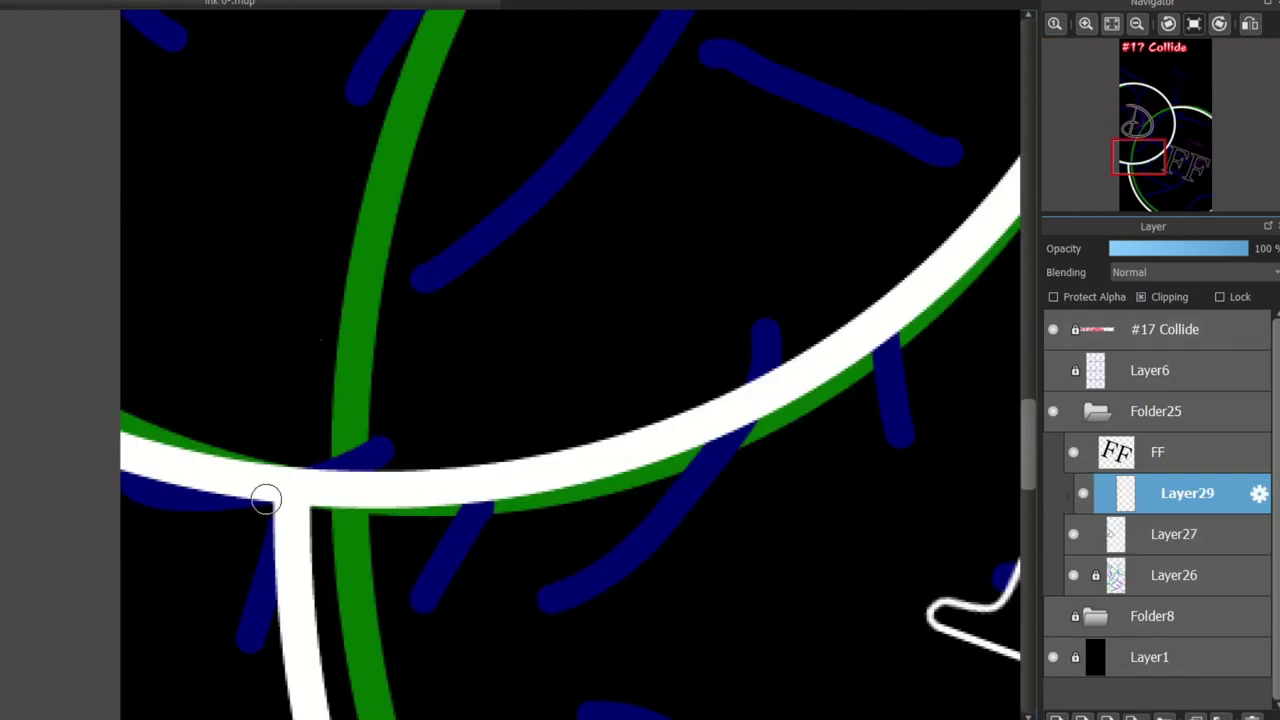
mouse_move(266, 499)
left_mouse_down()
mouse_move(335, 490)
mouse_move(313, 493)
mouse_move(283, 449)
mouse_move(252, 478)
left_mouse_up()
left_click_drag(1142, 150, 1170, 125)
left_click_drag(508, 250, 526, 306)
key("ctrl+z")
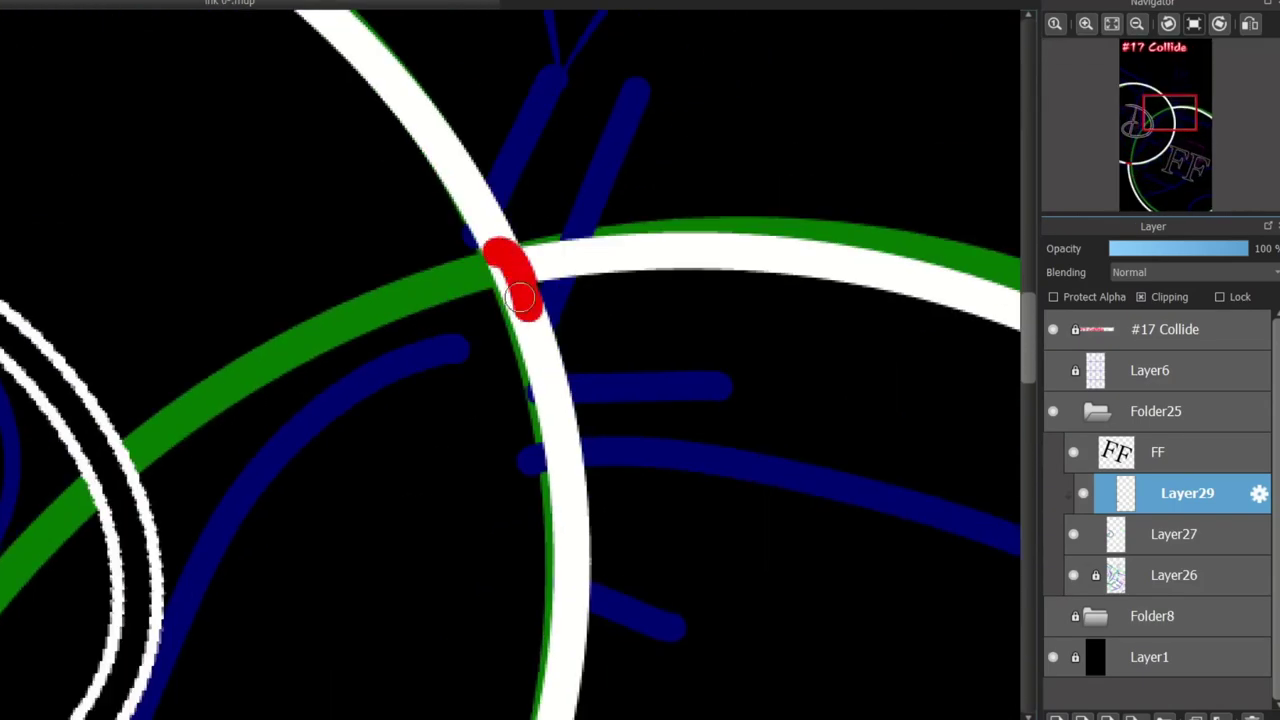
key("ctrl+z")
left_click_drag(526, 226, 474, 247)
left_click_drag(543, 300, 504, 303)
left_click_drag(501, 251, 510, 284)
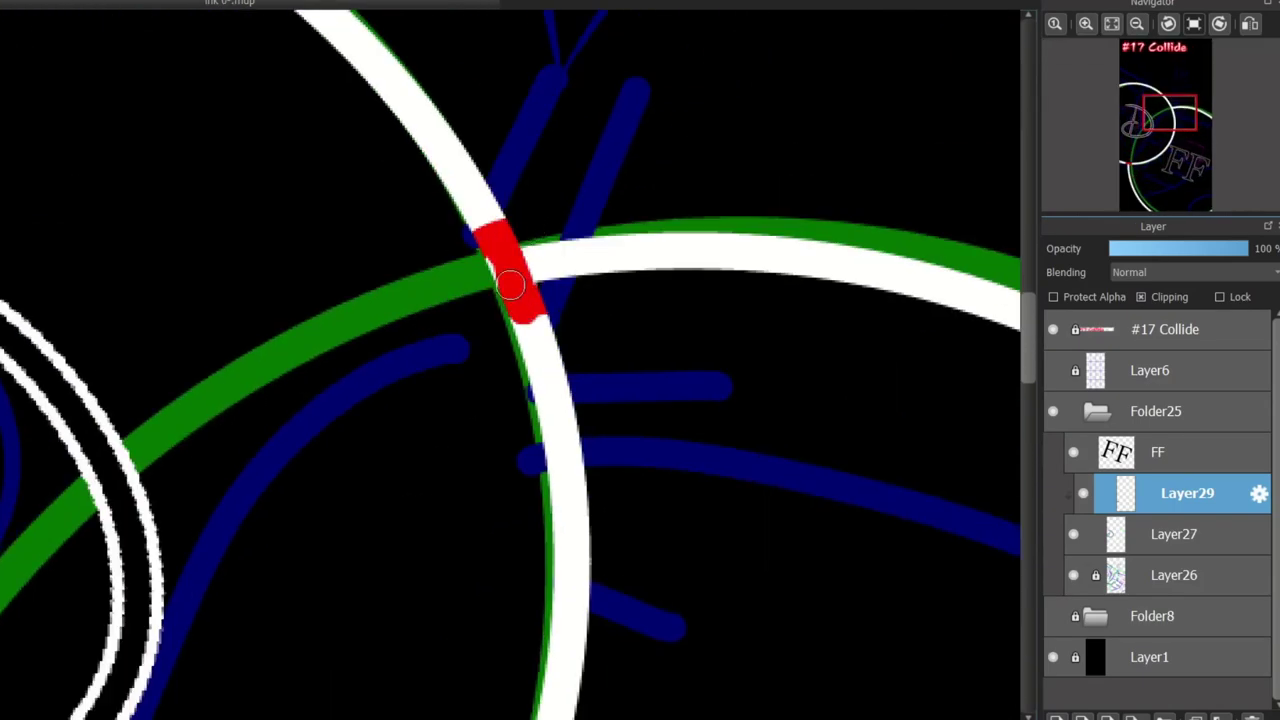
Paint the rest of the smaller circle's line red on the clipped layer.
scroll(480, 331, "down", 3)
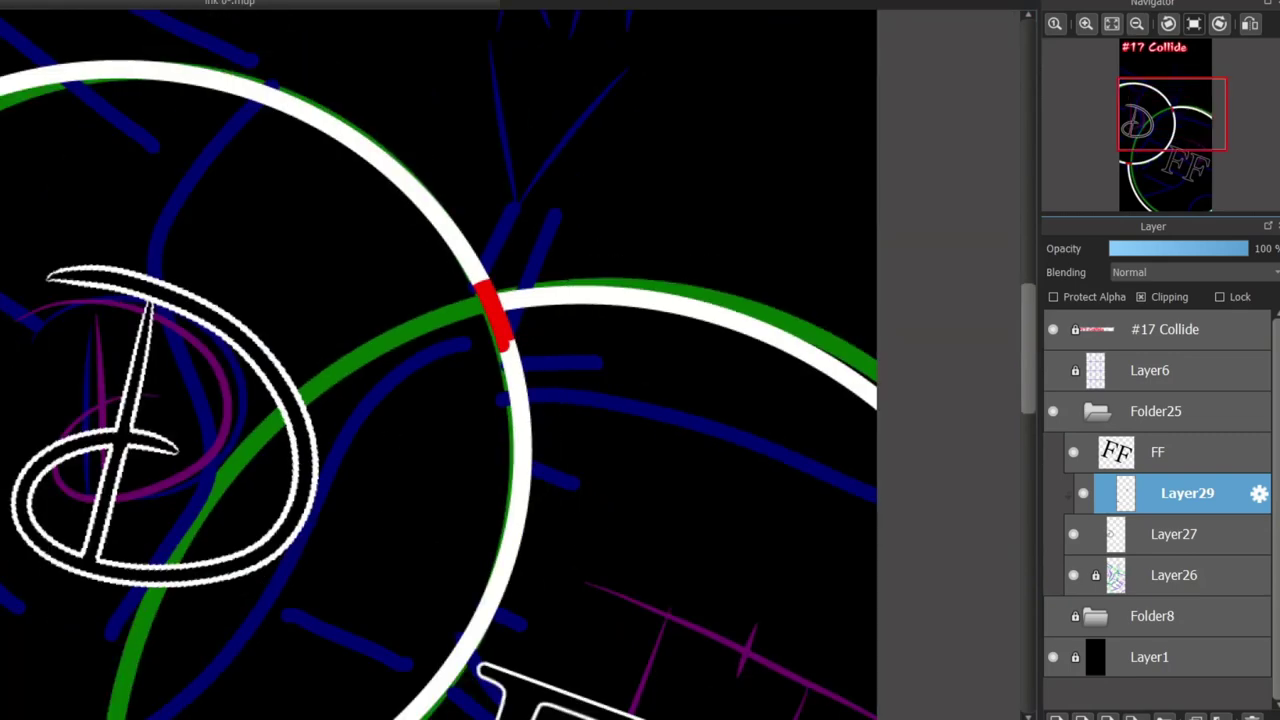
mouse_move(5, 85)
left_mouse_down()
mouse_move(370, 135)
mouse_move(490, 285)
left_mouse_up()
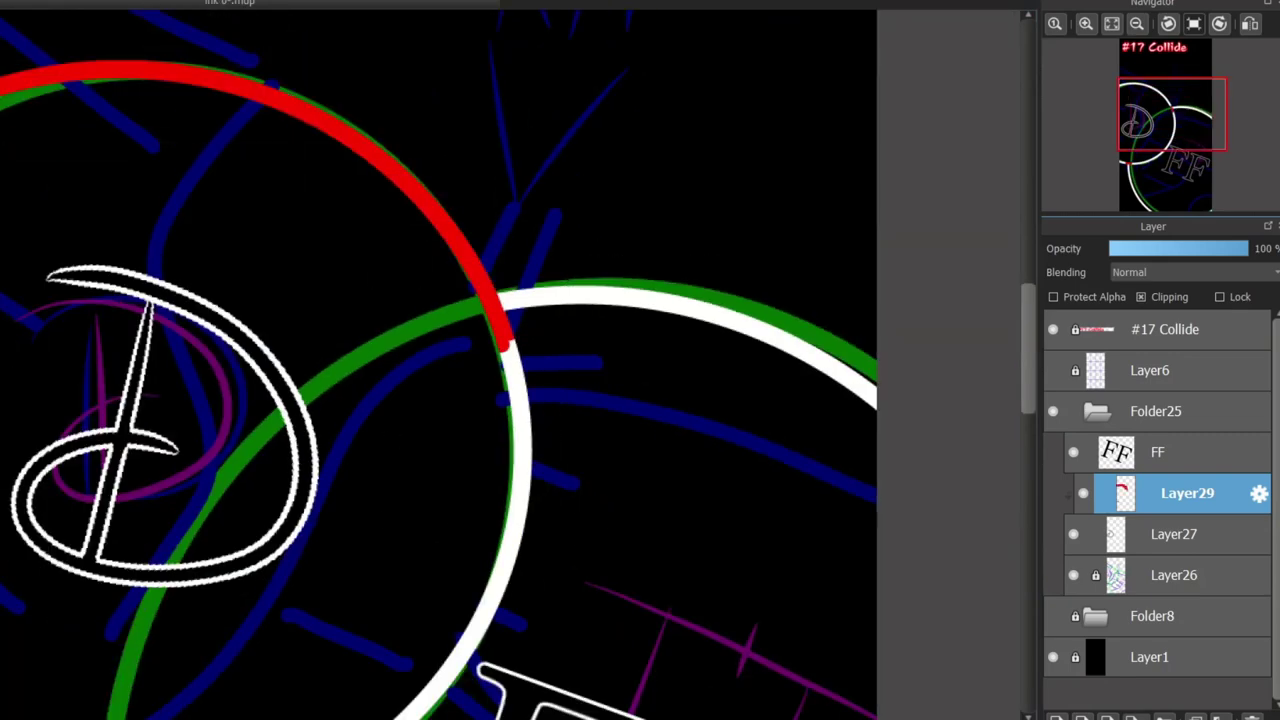
left_click_drag(542, 513, 543, 575)
mouse_move(543, 575)
left_mouse_down()
mouse_move(355, 396)
mouse_move(720, 137)
left_mouse_up()
left_click_drag(117, 348, 236, 410)
mouse_move(282, 373)
left_mouse_down()
mouse_move(459, 426)
mouse_move(515, 338)
left_mouse_up()
left_click_drag(662, 137, 645, 205)
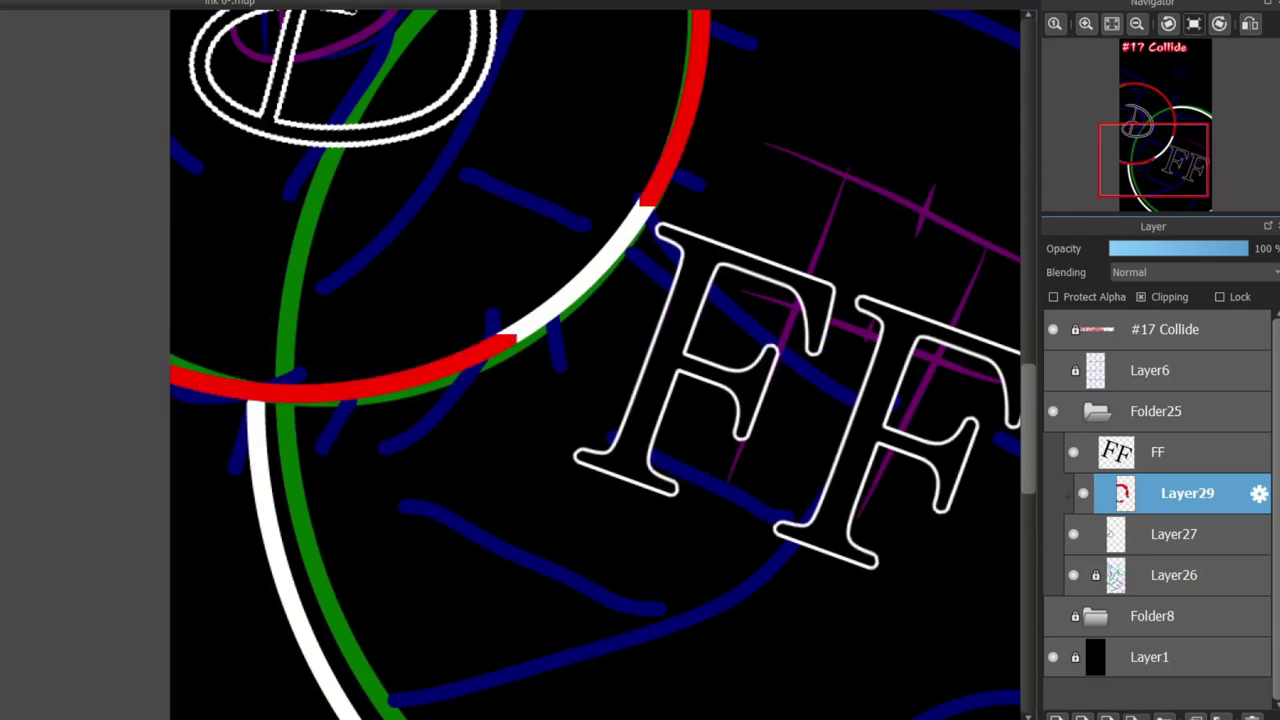
left_click_drag(515, 338, 642, 212)
scroll(645, 218, "up", 2)
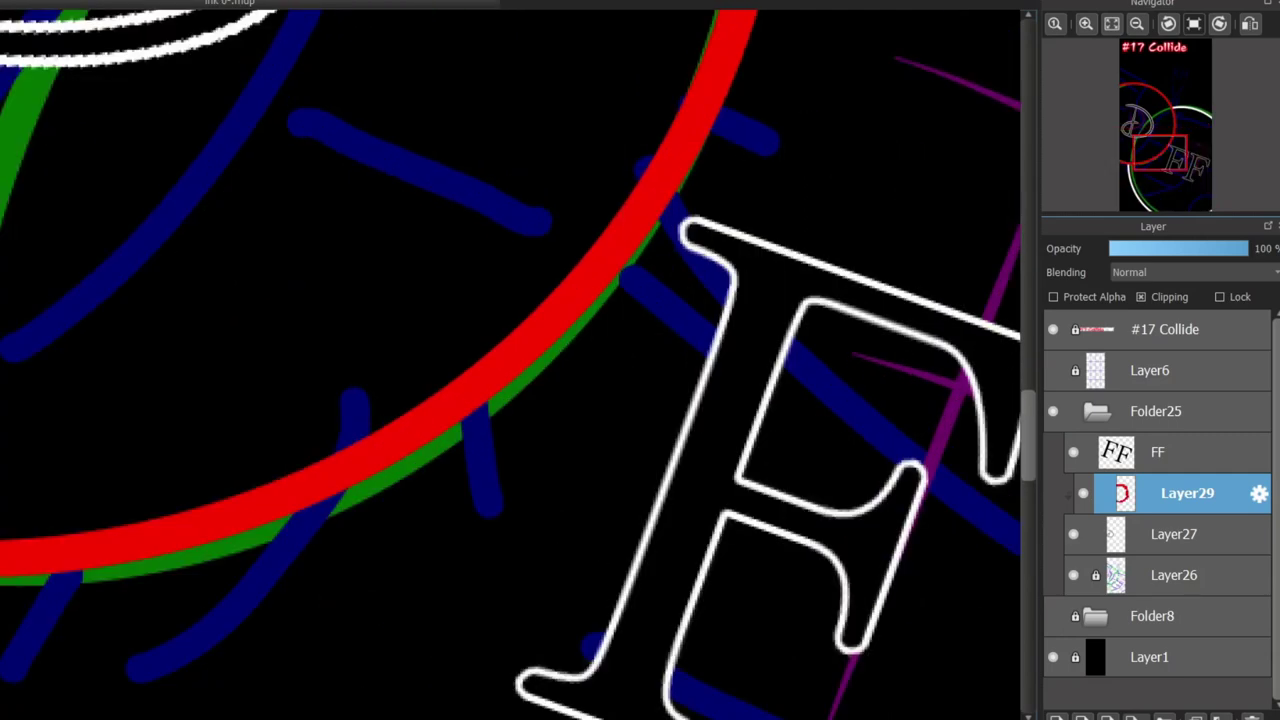
scroll(672, 232, "down", 5)
scroll(656, 358, "up", 2)
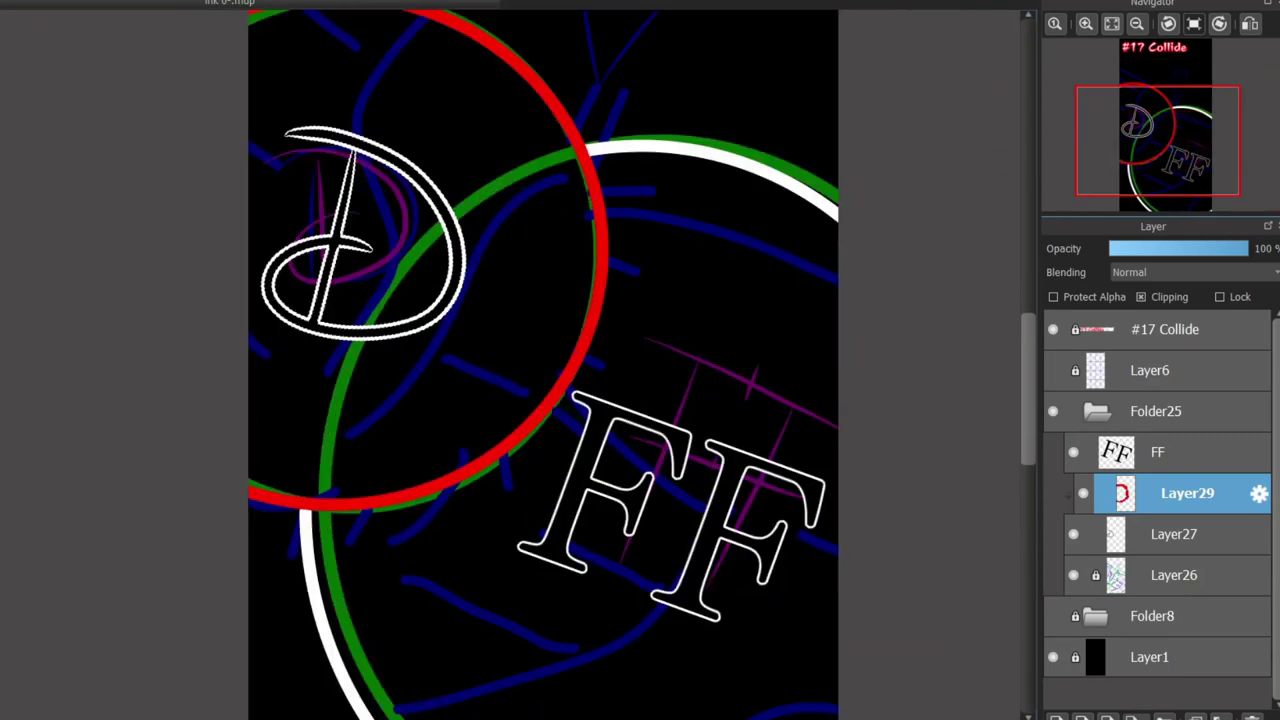
Add a new layer above Layer29 and ink two white curves across the smaller circle's lower-left part.
left_click(1057, 717)
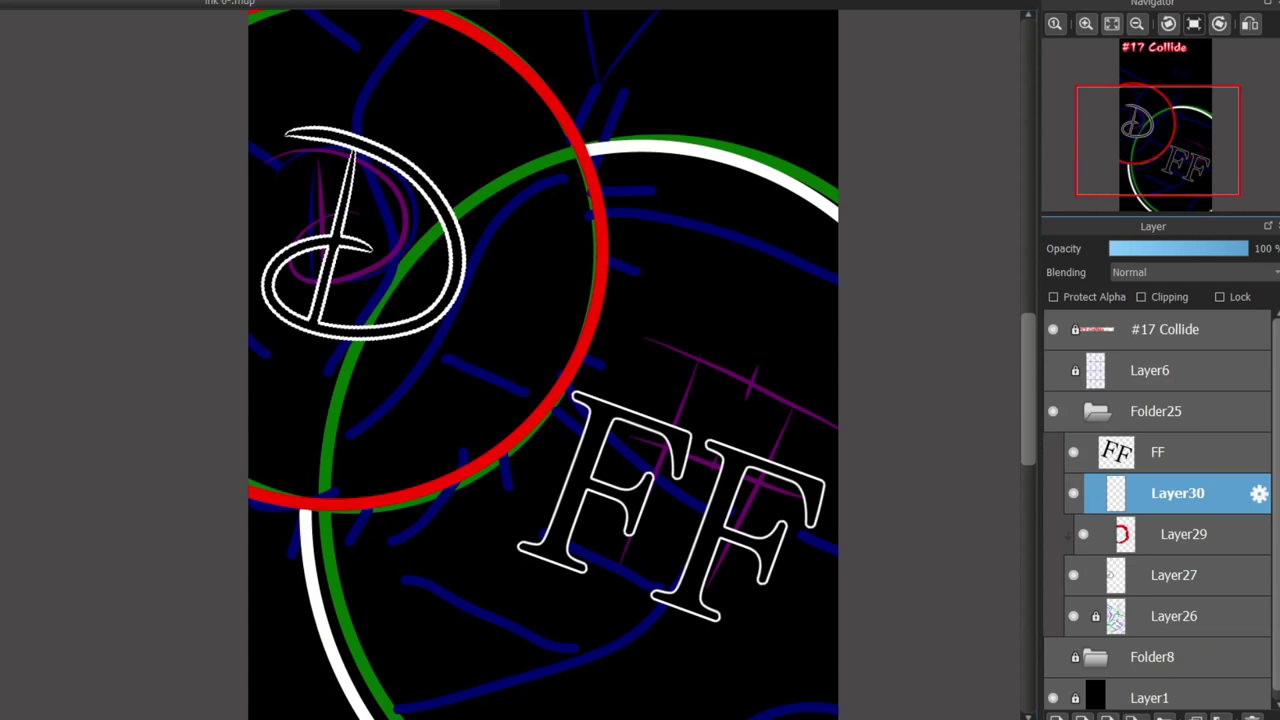
left_click_drag(634, 245, 614, 280)
scroll(614, 280, "down", 1)
scroll(577, 257, "up", 1)
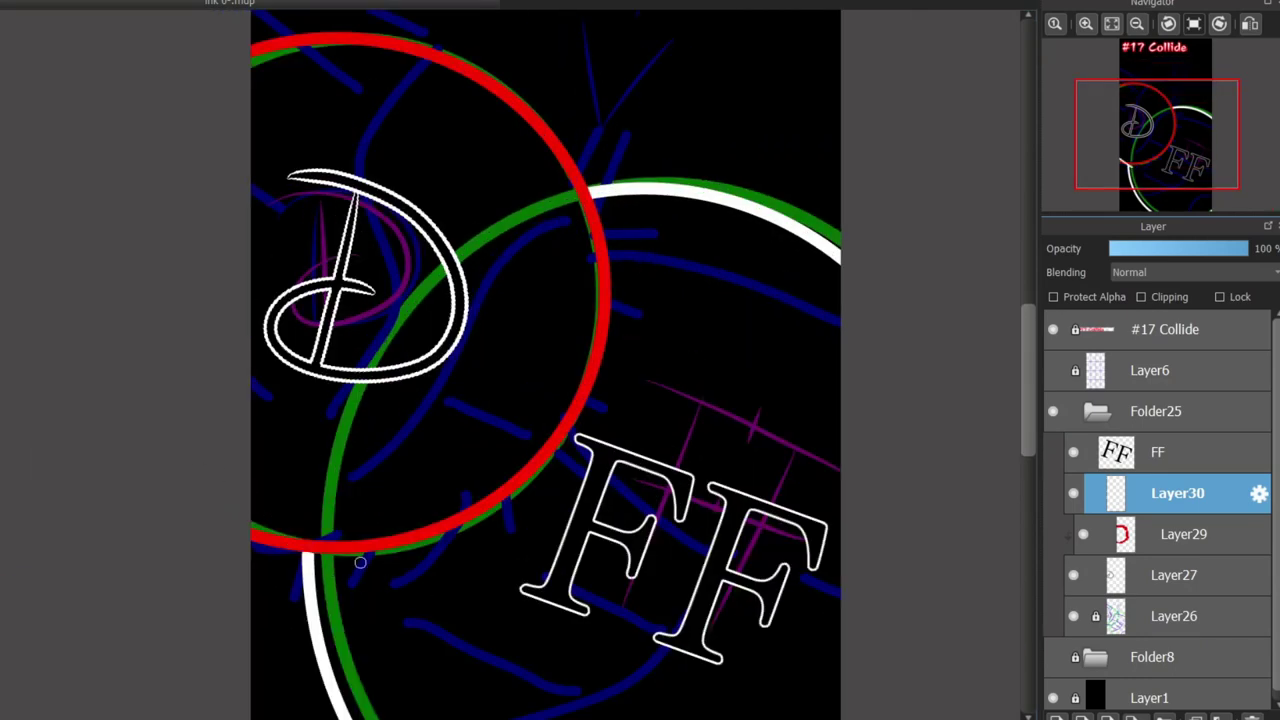
left_click_drag(436, 521, 250, 335)
key("ctrl+z")
left_click_drag(475, 547, 250, 337)
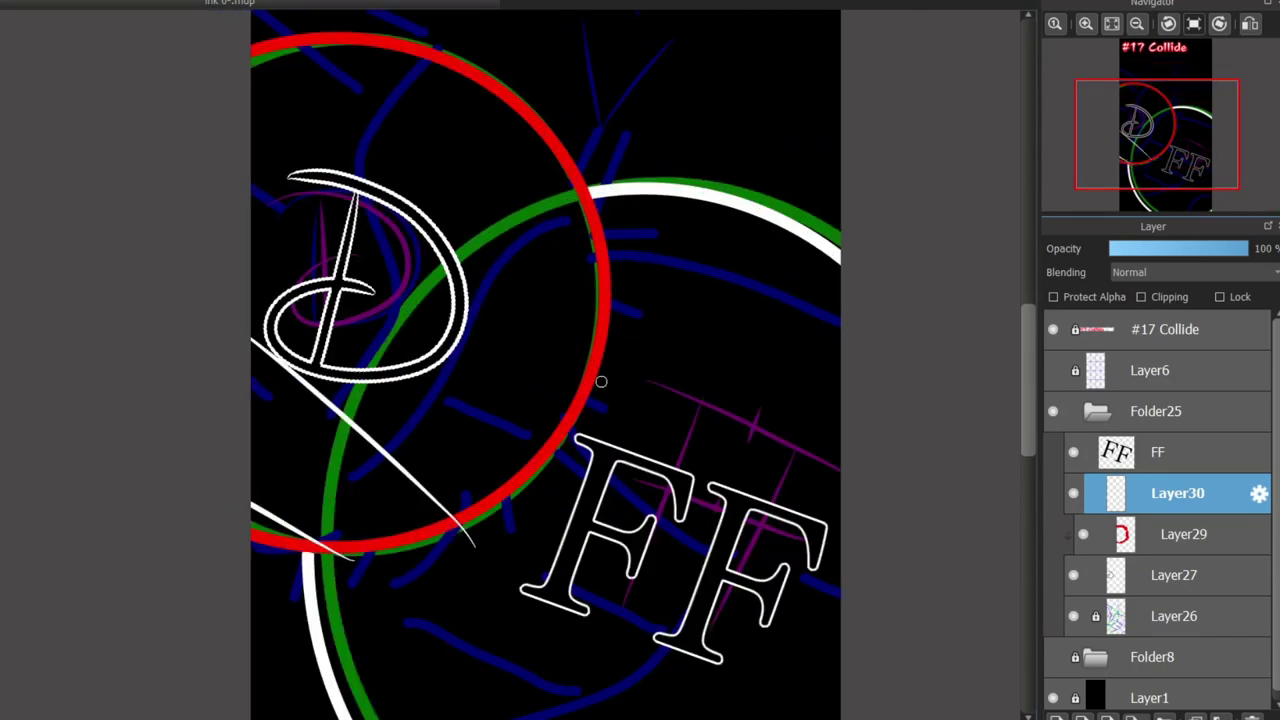
key("ctrl+z")
mouse_move(483, 519)
left_mouse_down()
mouse_move(250, 409)
mouse_move(250, 376)
left_mouse_up()
key("ctrl+z")
Ink two long white curves along the smaller circle's upper-right rim, one inside and one outside it.
mouse_move(611, 314)
left_mouse_down()
mouse_move(529, 50)
mouse_move(419, 140)
mouse_move(464, 67)
left_mouse_up()
key("ctrl+z")
key("ctrl+z")
key("ctrl+z")
left_click_drag(607, 365, 433, 123)
left_click_drag(615, 228, 525, 19)
left_click_drag(1028, 387, 1028, 352)
key("ctrl+z")
left_click_drag(607, 383, 500, 138)
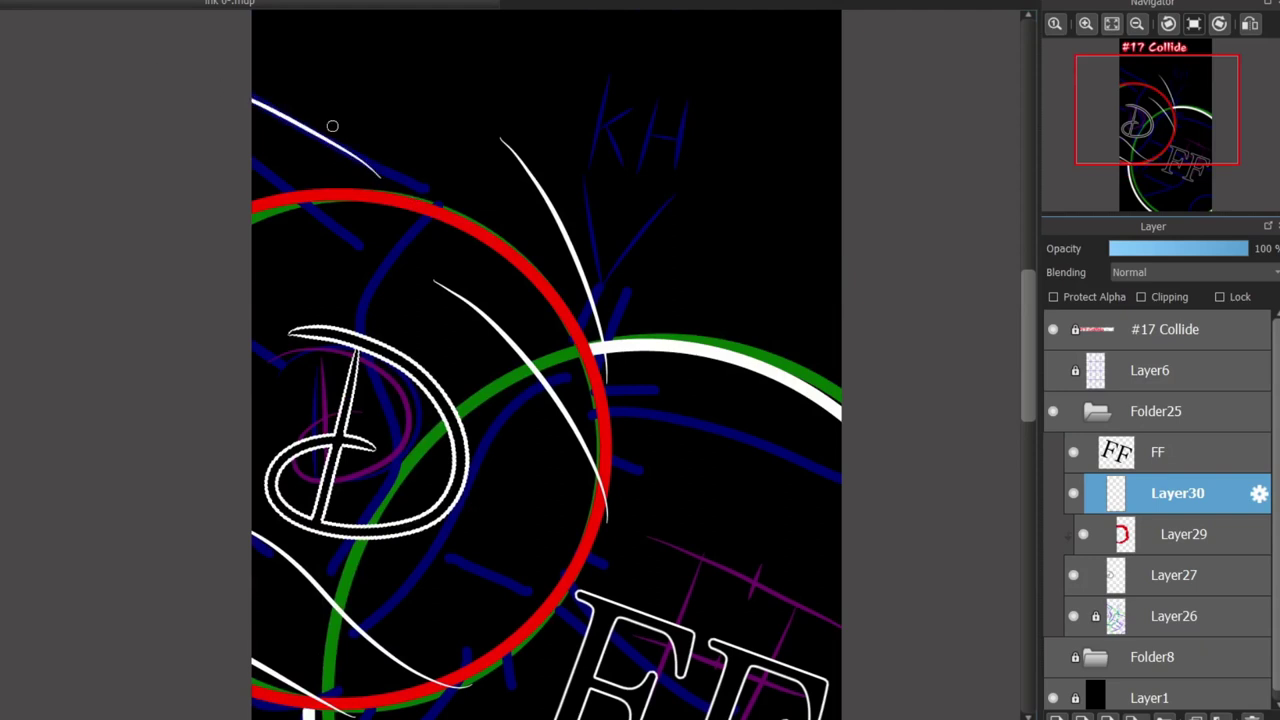
Ink short white slanted lines from the canvas's left edge around the upper part of the smaller circle.
key("ctrl+z")
mouse_move(372, 178)
left_mouse_down()
mouse_move(250, 74)
mouse_move(304, 121)
left_mouse_up()
key("ctrl+z")
key("ctrl+z")
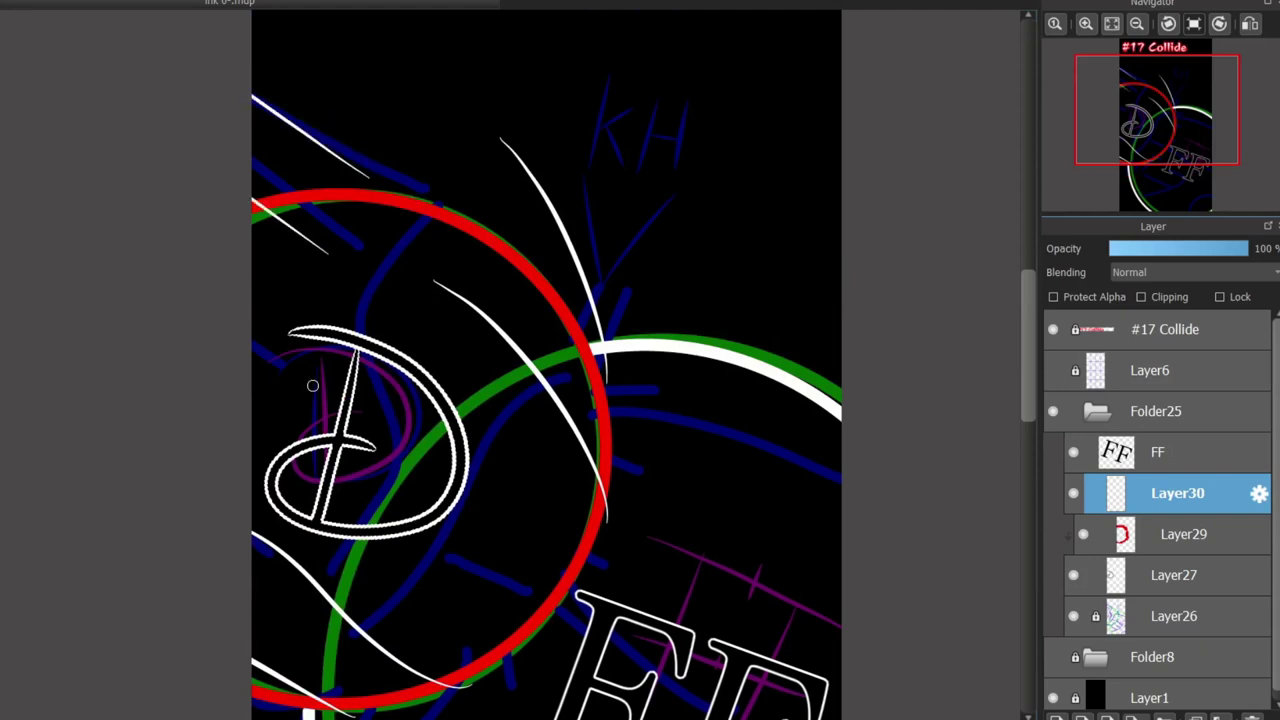
Replace the short lines in the larger circle with longer thin white lines radiating from the smaller circle's rim.
scroll(373, 536, "down", 3)
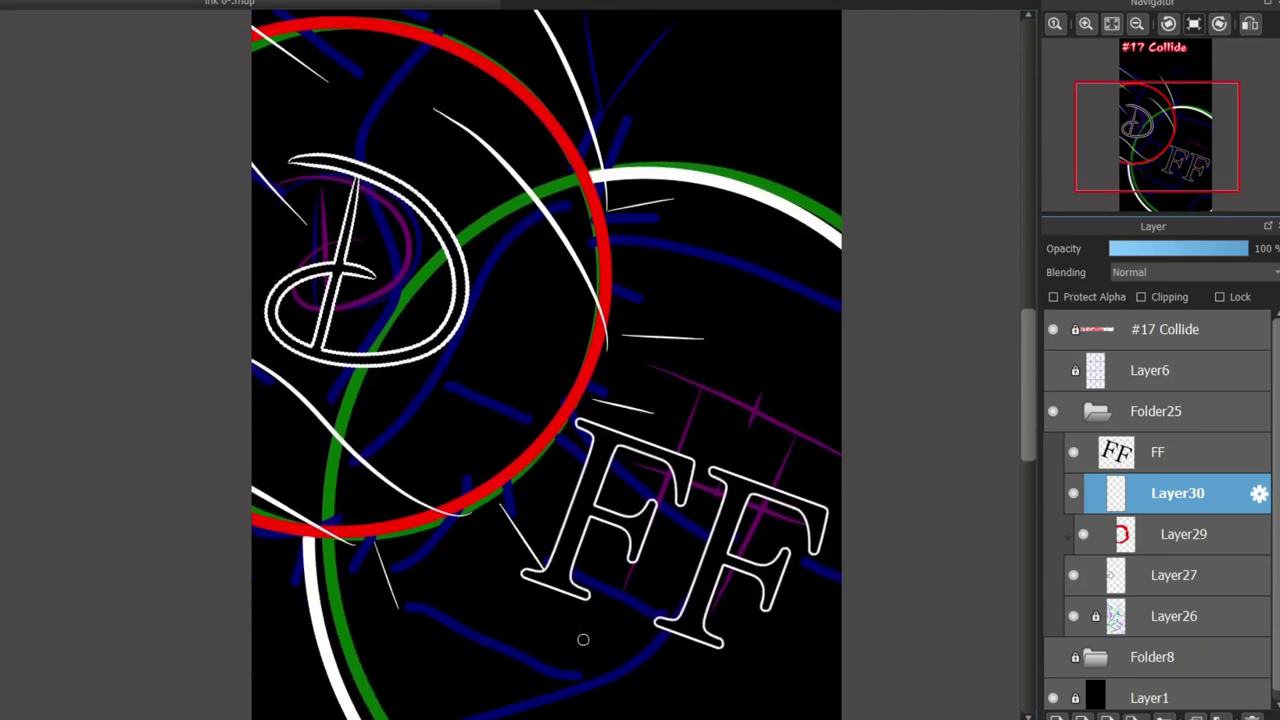
key("ctrl+z")
key("ctrl+z")
key("ctrl+z")
key("ctrl+z")
key("ctrl+z")
left_click_drag(746, 411, 771, 414)
left_click_drag(519, 487, 645, 655)
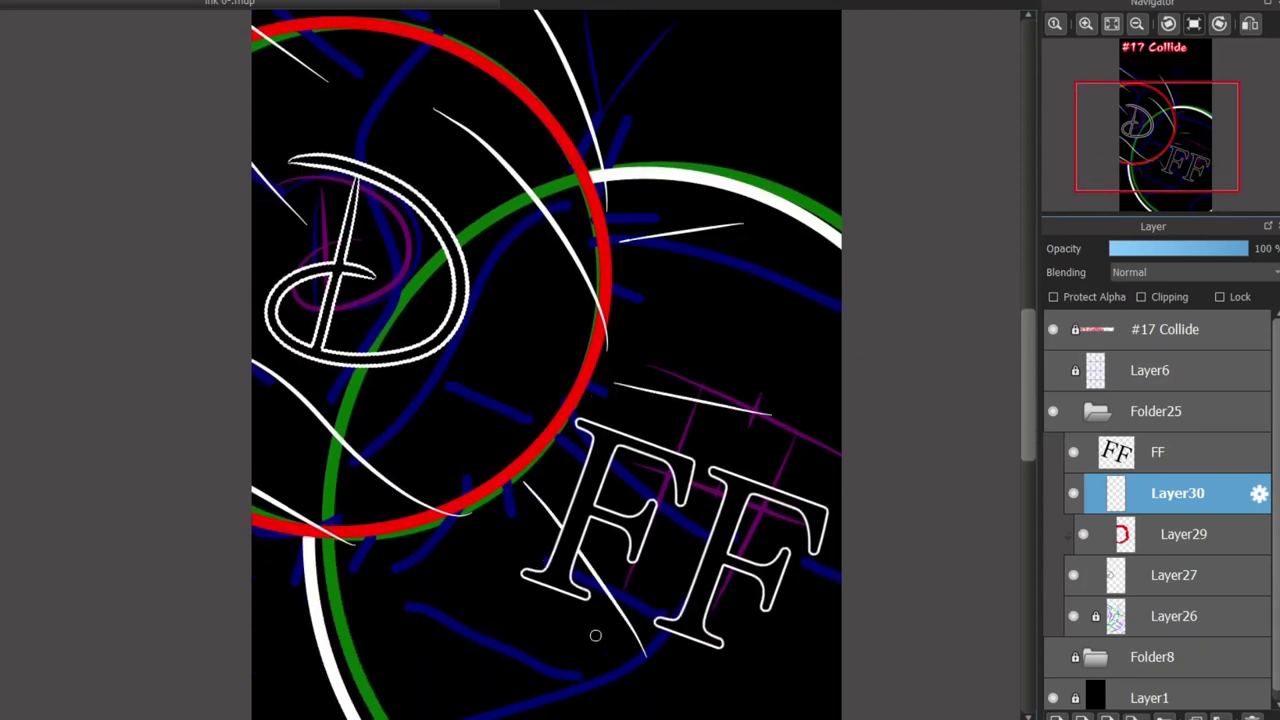
key("ctrl+z")
left_click_drag(528, 463, 632, 571)
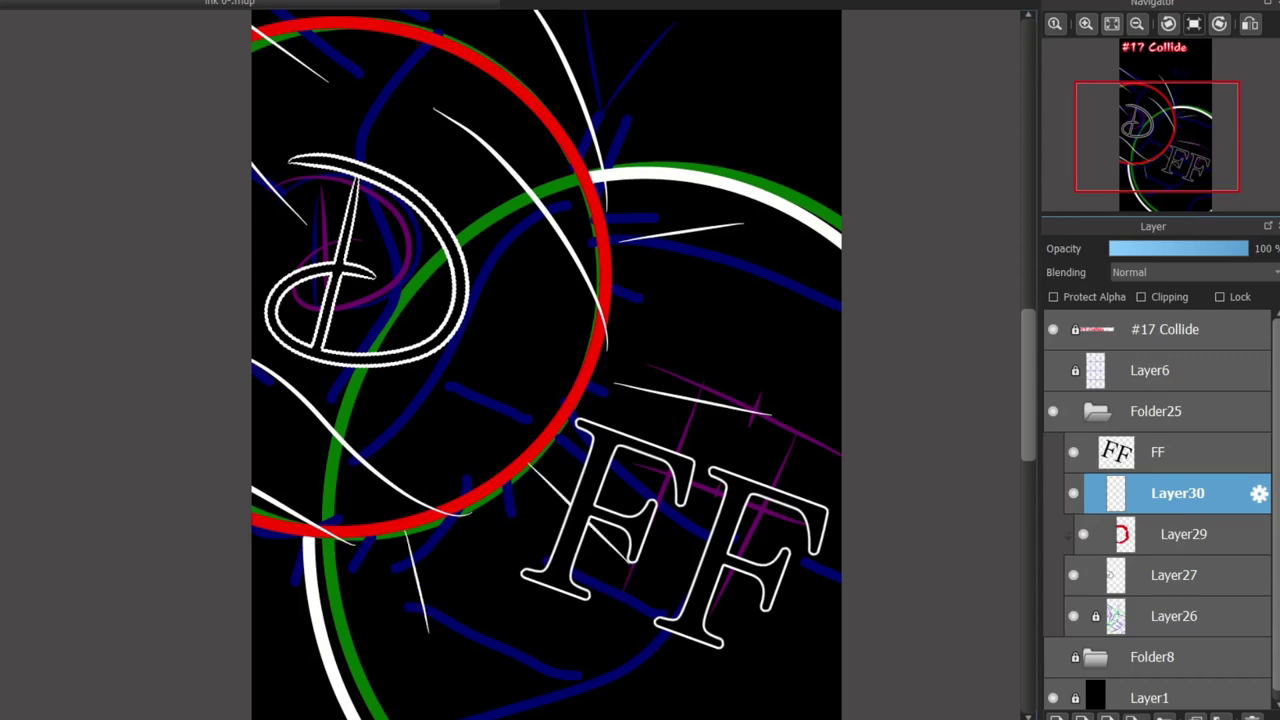
Ink two curved white prongs that fork upward from one point just above the circles' upper crossing.
scroll(440, 363, "down", 3)
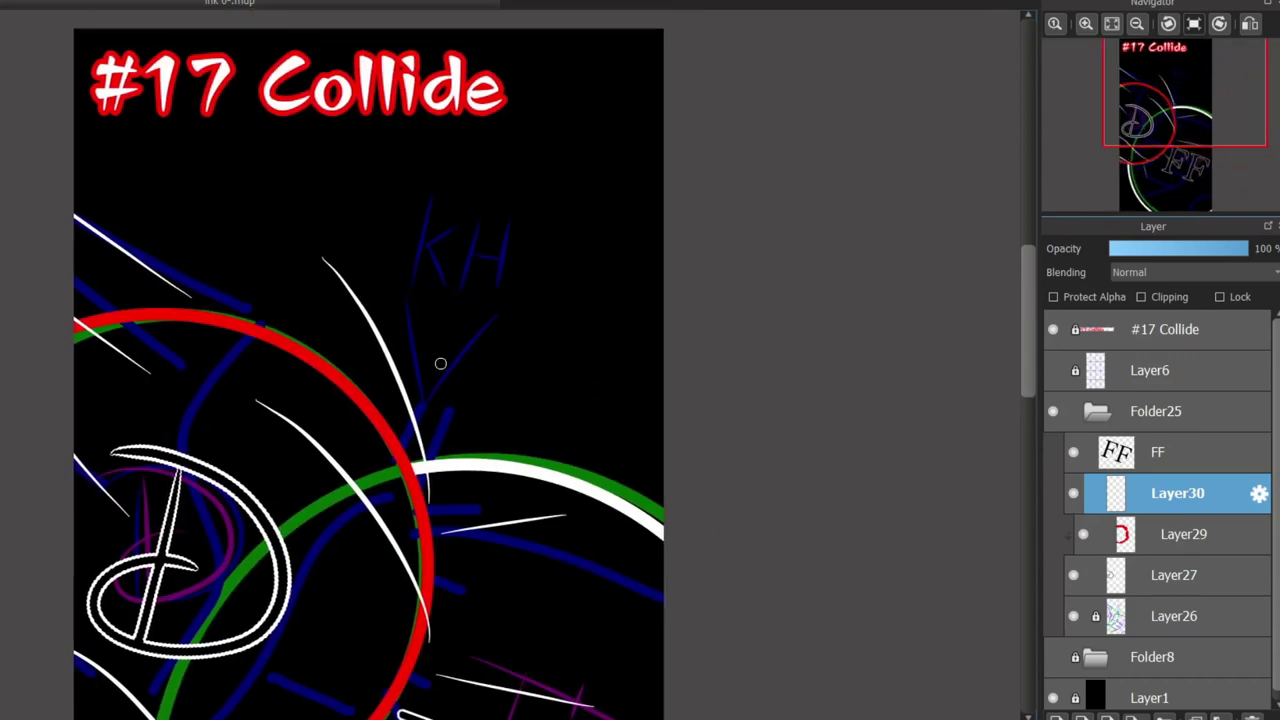
scroll(440, 363, "up", 4)
key("ctrl+z")
key("ctrl+z")
mouse_move(400, 328)
left_mouse_down()
mouse_move(418, 462)
mouse_move(438, 500)
left_mouse_up()
key("ctrl+z")
mouse_move(405, 288)
left_mouse_down()
mouse_move(460, 417)
mouse_move(441, 506)
left_mouse_up()
left_click_drag(629, 348, 448, 507)
key("ctrl+z")
key("ctrl+z")
mouse_move(634, 385)
left_mouse_down()
mouse_move(425, 506)
mouse_move(439, 277)
left_mouse_up()
key("ctrl+z")
left_click_drag(422, 531, 427, 300)
Try to letter a white K above the forked curves.
left_click_drag(484, 186, 461, 317)
left_click_drag(542, 182, 475, 246)
mouse_move(475, 247)
left_mouse_down()
mouse_move(524, 301)
mouse_move(526, 333)
left_mouse_up()
key("ctrl+z")
left_click_drag(582, 212, 562, 336)
key("ctrl+z")
key("ctrl+z")
key("ctrl+z")
left_click_drag(475, 243, 523, 314)
left_click_drag(478, 240, 563, 193)
key("ctrl+z")
key("ctrl+z")
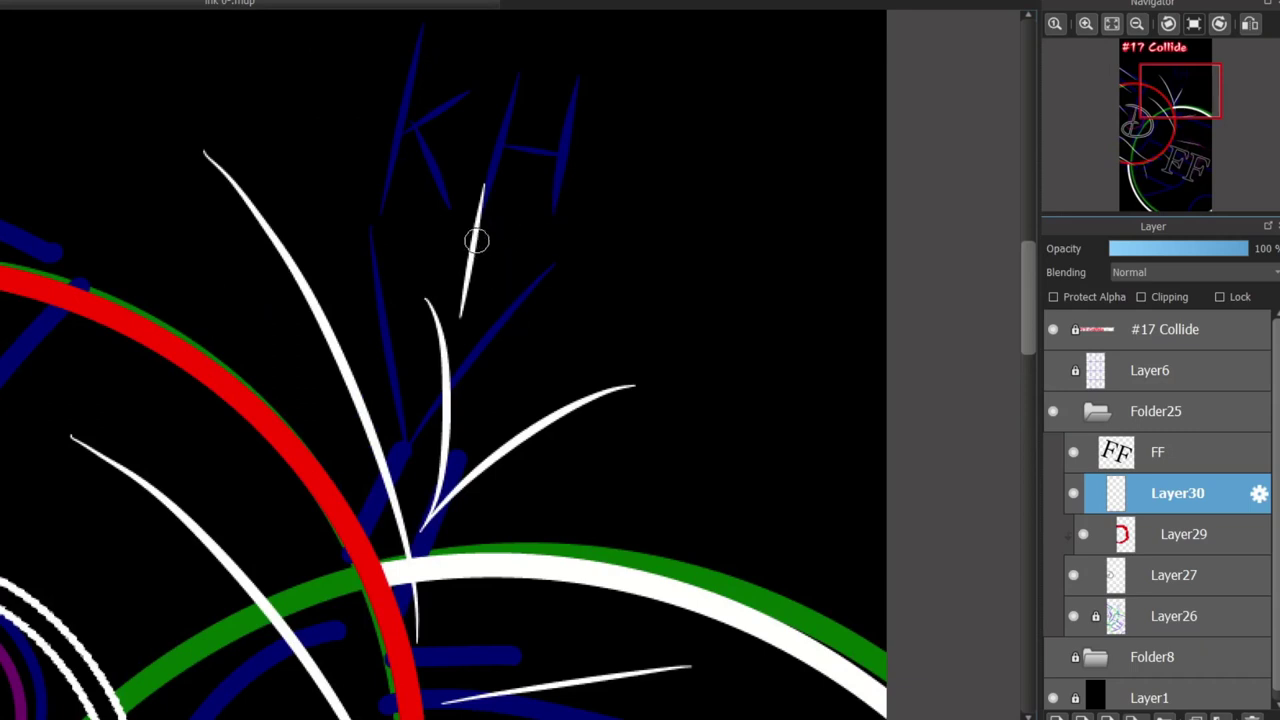
left_click_drag(474, 242, 527, 301)
mouse_move(478, 239)
left_mouse_down()
mouse_move(551, 207)
mouse_move(530, 308)
mouse_move(551, 201)
left_mouse_up()
key("ctrl+z")
key("ctrl+z")
key("ctrl+z")
key("ctrl+z")
left_click_drag(475, 250, 521, 309)
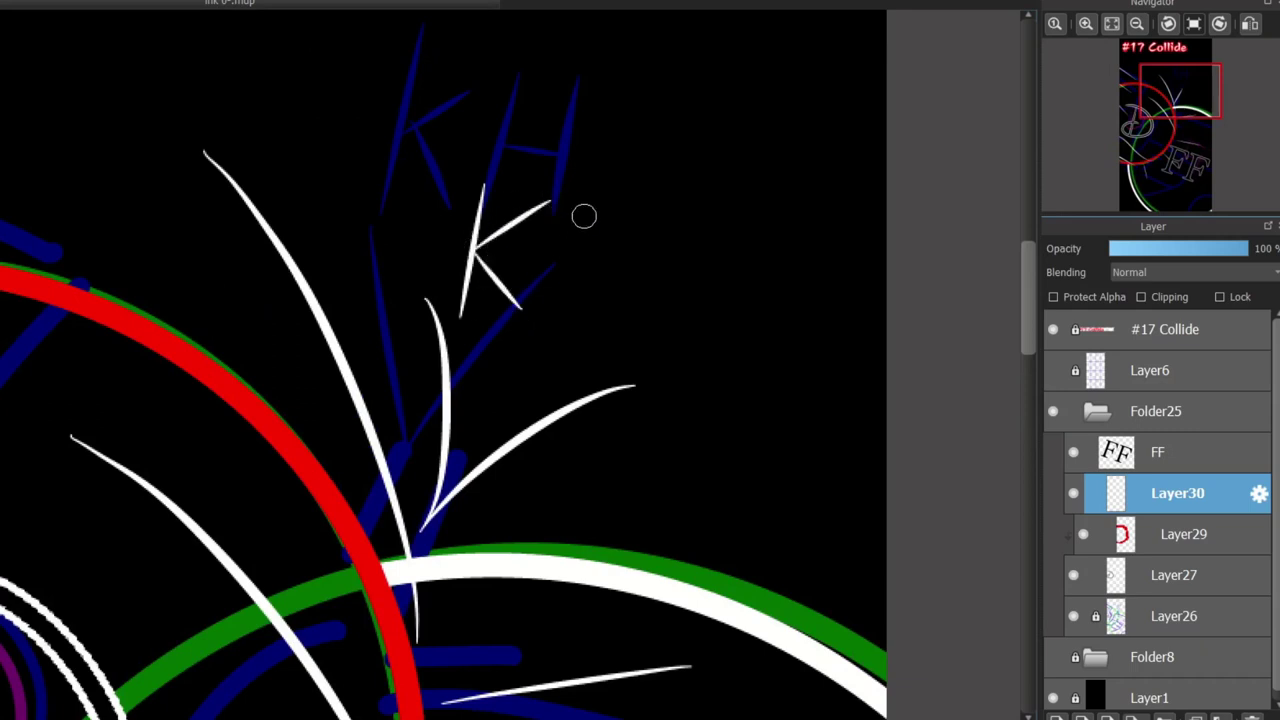
Try to letter an H beside the K, then undo the whole KH lettering.
left_click_drag(584, 206, 549, 324)
mouse_move(572, 266)
left_mouse_down()
mouse_move(655, 276)
mouse_move(638, 257)
left_mouse_up()
key("ctrl+z")
left_click_drag(642, 208, 628, 318)
scroll(521, 376, "down", 3)
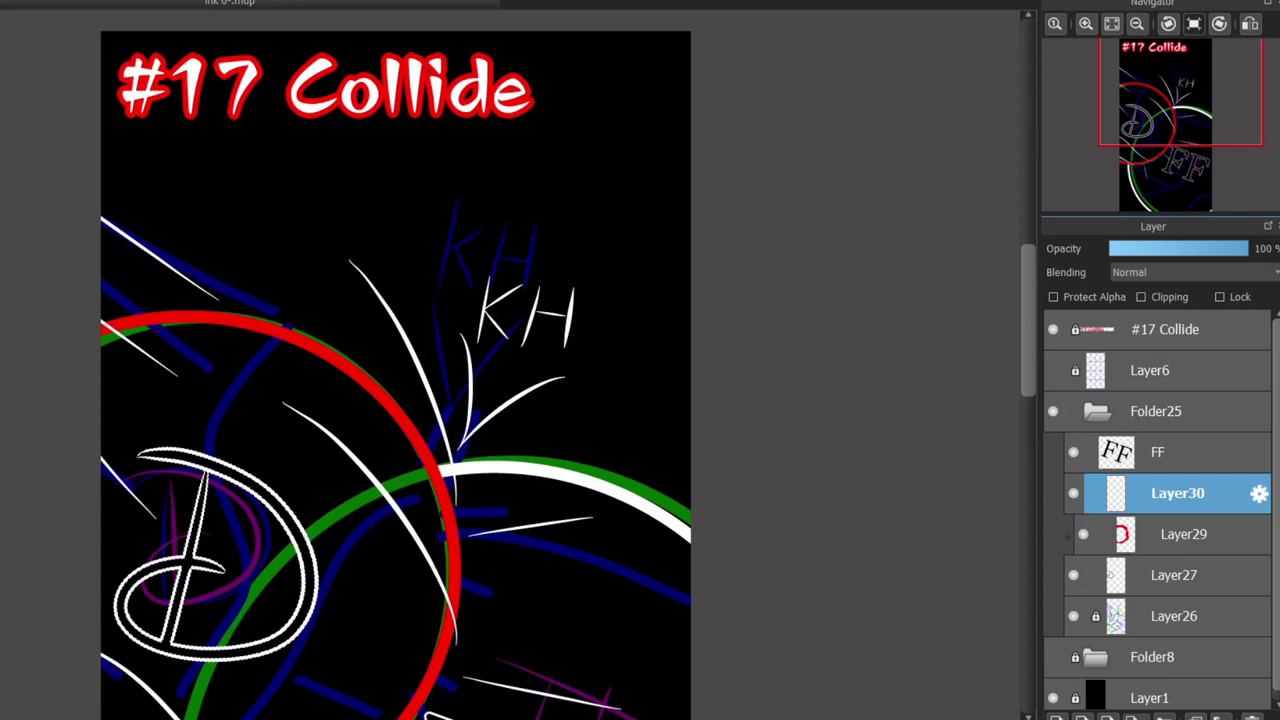
scroll(548, 329, "up", 5)
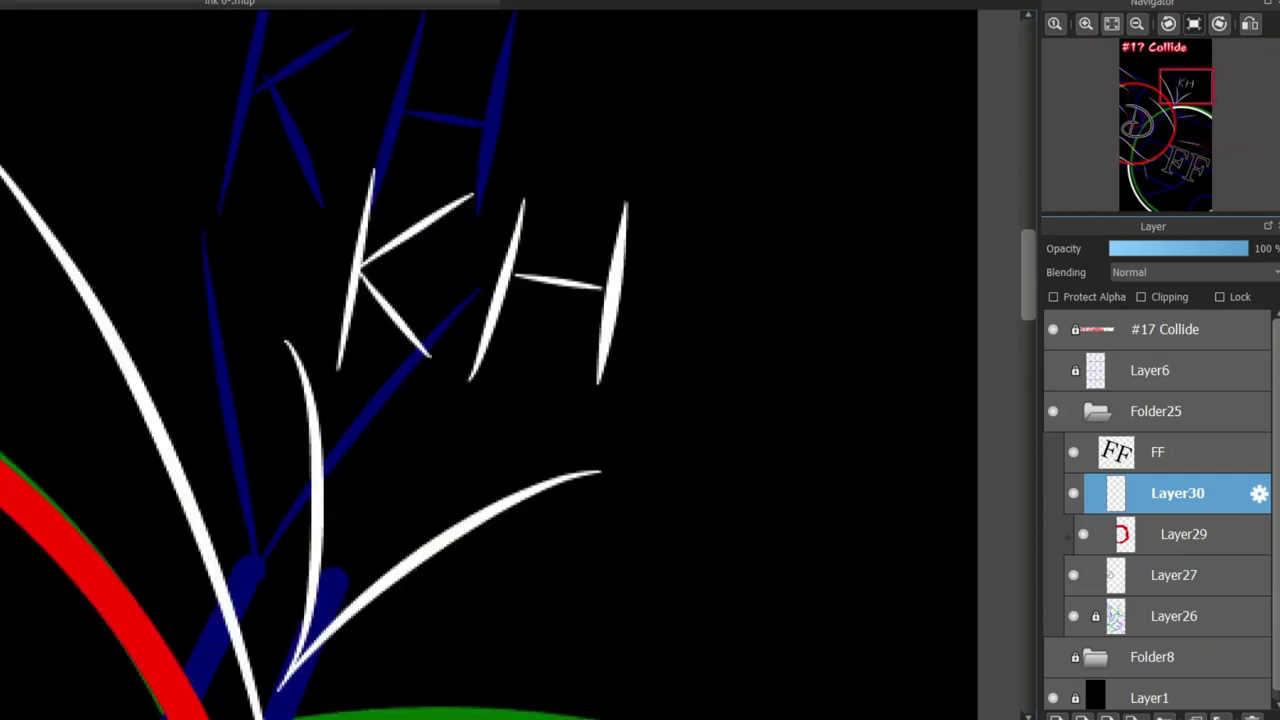
key("ctrl+z")
key("ctrl+z")
key("ctrl+z")
key("ctrl+z")
key("ctrl+z")
key("ctrl+z")
Letter a tall, slanted white K with short arms above the forked curves.
left_click_drag(415, 118, 337, 366)
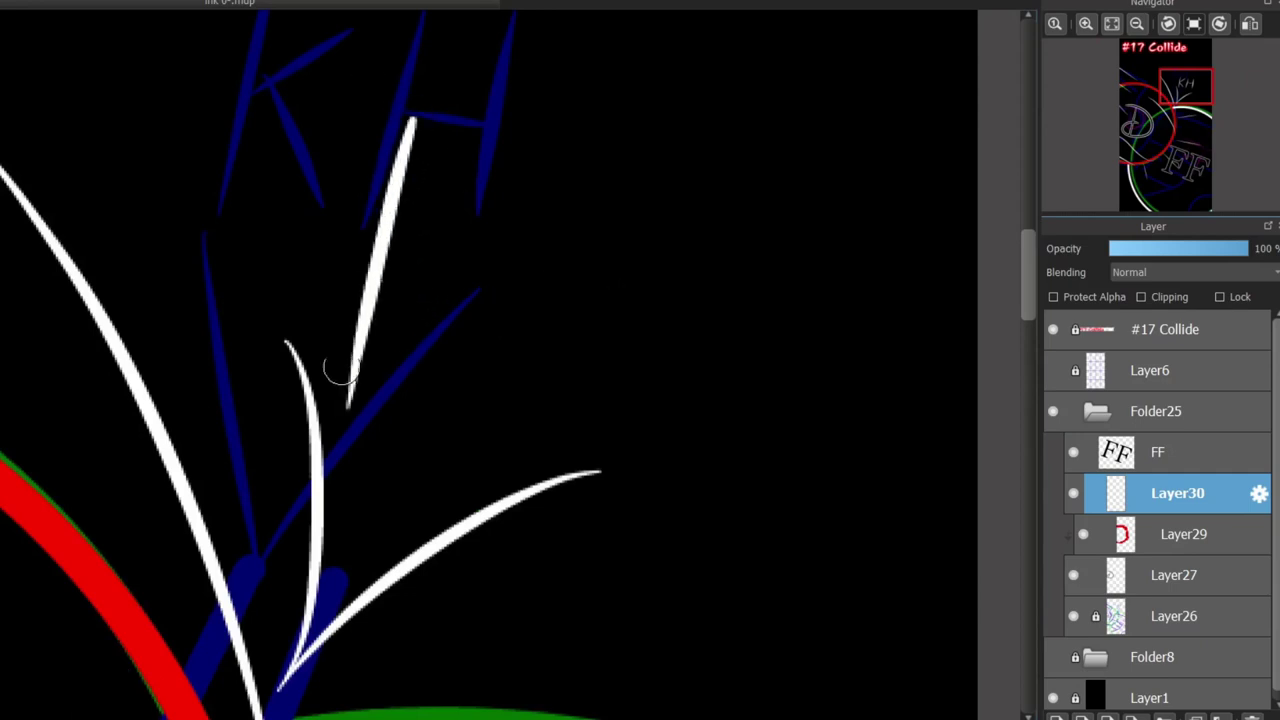
key("ctrl+z")
left_click_drag(405, 62, 343, 358)
left_click_drag(474, 155, 552, 113)
mouse_move(386, 207)
left_mouse_down()
mouse_move(455, 354)
mouse_move(490, 175)
mouse_move(434, 298)
mouse_move(483, 156)
mouse_move(430, 324)
left_mouse_up()
key("ctrl+z")
key("ctrl+z")
key("ctrl+z")
key("ctrl+z")
Letter a slanted white H beside the K, with a long first stem and a shorter second one.
left_click_drag(493, 172, 455, 322)
key("ctrl+z")
left_click_drag(527, 93, 442, 395)
left_click_drag(502, 221, 594, 240)
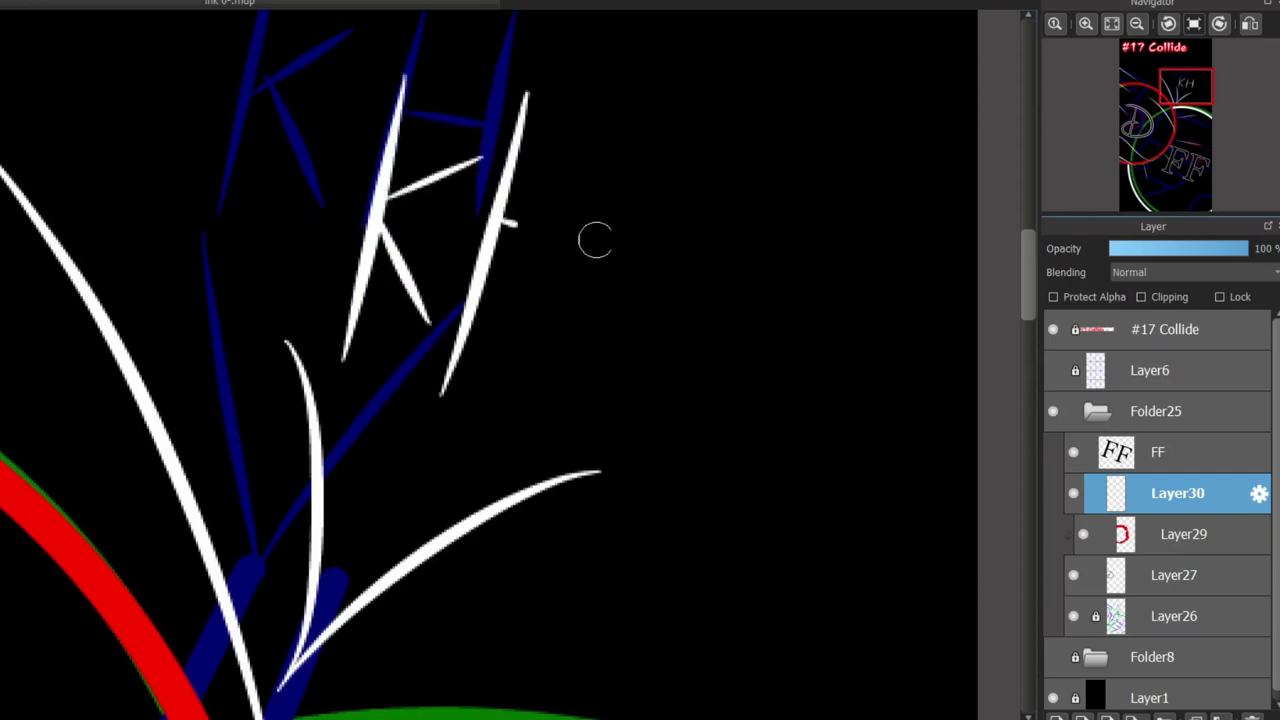
left_click_drag(617, 143, 561, 338)
key("ctrl+z")
key("ctrl+z")
left_click_drag(617, 163, 566, 338)
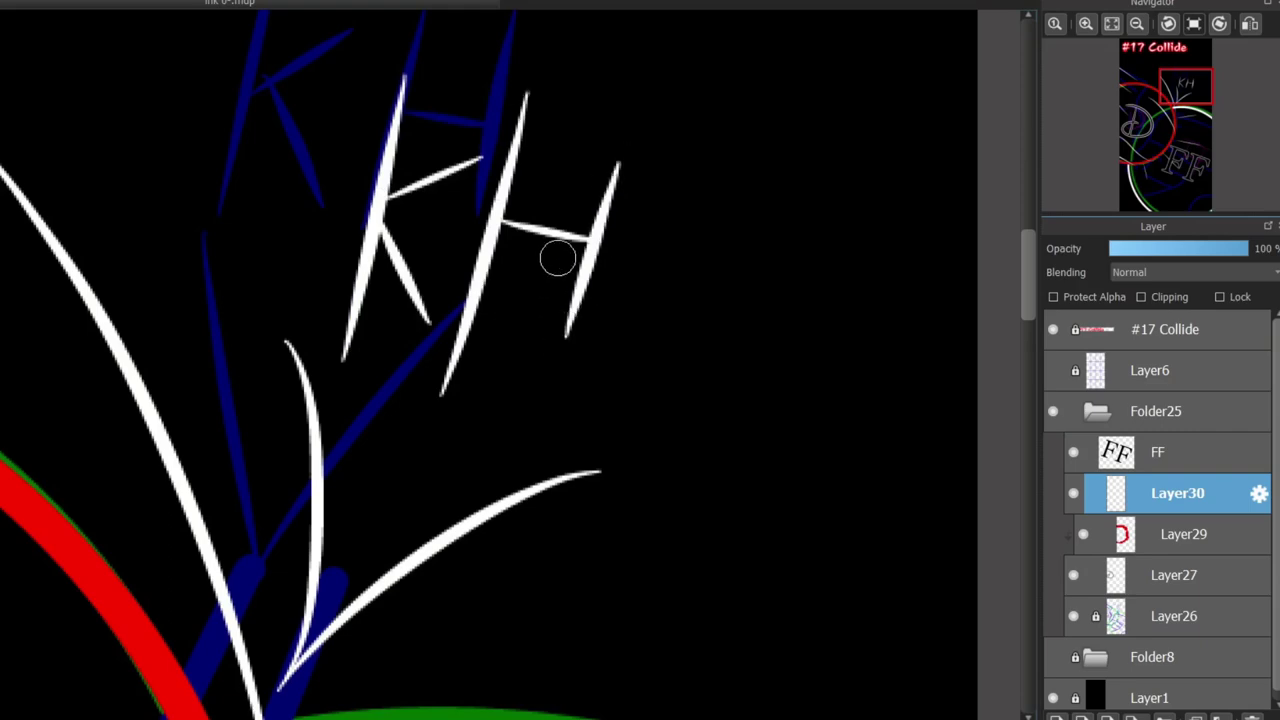
Try to outline a plain red heart around the KH lettering.
scroll(556, 254, "down", 3)
scroll(518, 274, "up", 2)
mouse_move(478, 377)
left_mouse_down()
mouse_move(587, 80)
mouse_move(717, 201)
mouse_move(511, 370)
mouse_move(586, 69)
mouse_move(686, 60)
mouse_move(480, 394)
mouse_move(531, 123)
mouse_move(451, 58)
mouse_move(540, 145)
mouse_move(556, 129)
mouse_move(462, 309)
mouse_move(474, 382)
left_mouse_up()
key("ctrl+z")
key("ctrl+z")
key("ctrl+z")
key("ctrl+z")
key("ctrl+z")
key("ctrl+z")
key("ctrl+z")
mouse_move(477, 396)
left_mouse_down()
mouse_move(415, 107)
mouse_move(556, 98)
mouse_move(549, 74)
mouse_move(569, 103)
mouse_move(476, 379)
mouse_move(557, 108)
left_mouse_up()
key("ctrl+z")
key("ctrl+z")
key("ctrl+z")
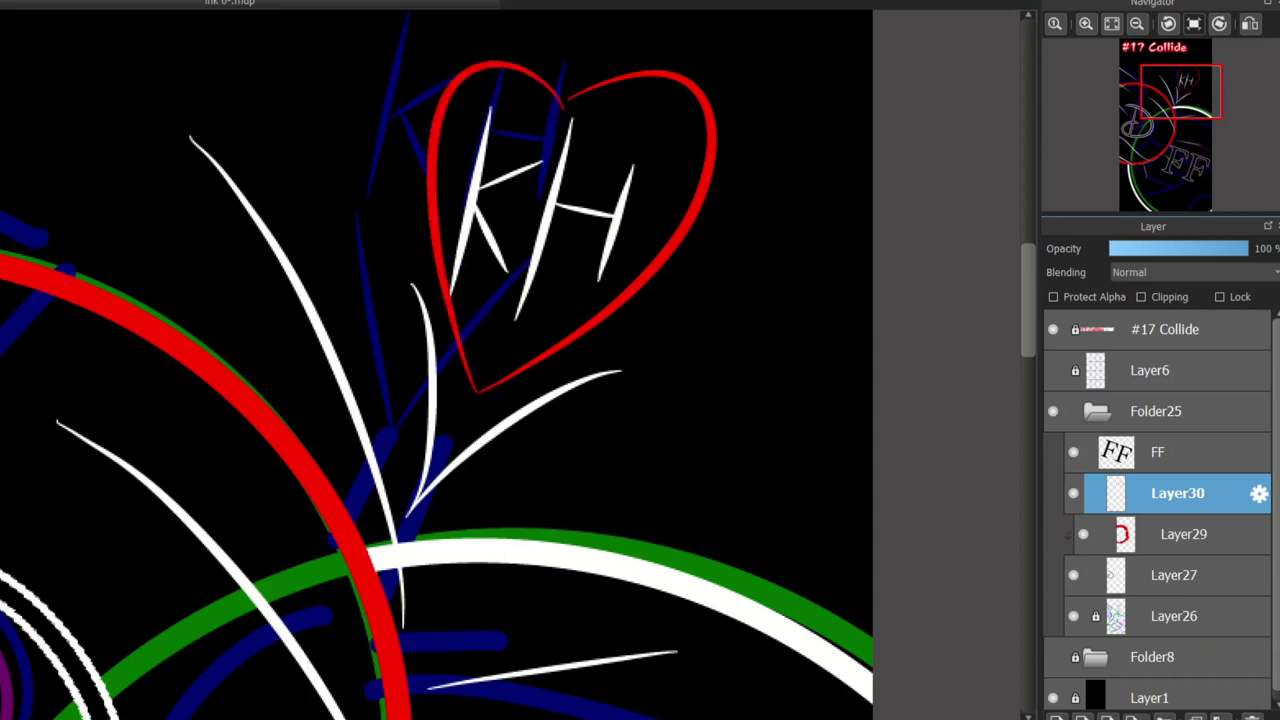
scroll(552, 418, "up", 3)
left_click_drag(1027, 271, 1027, 295)
key("ctrl+z")
key("ctrl+z")
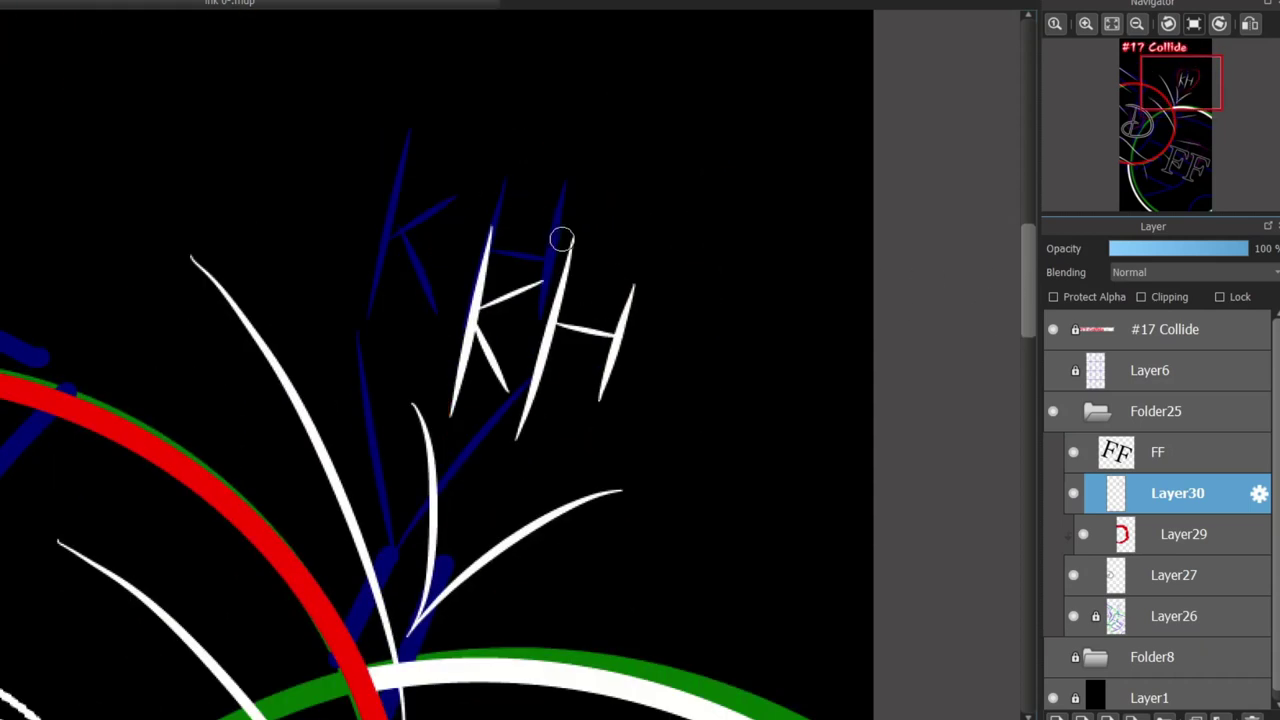
Outline a red heart around the KH lettering, with both lobes curling inward at the center.
mouse_move(600, 212)
left_mouse_down()
mouse_move(691, 169)
mouse_move(500, 487)
mouse_move(443, 200)
mouse_move(579, 230)
left_mouse_up()
key("ctrl+z")
key("ctrl+z")
scroll(606, 411, "up", 3)
scroll(604, 413, "up", 3)
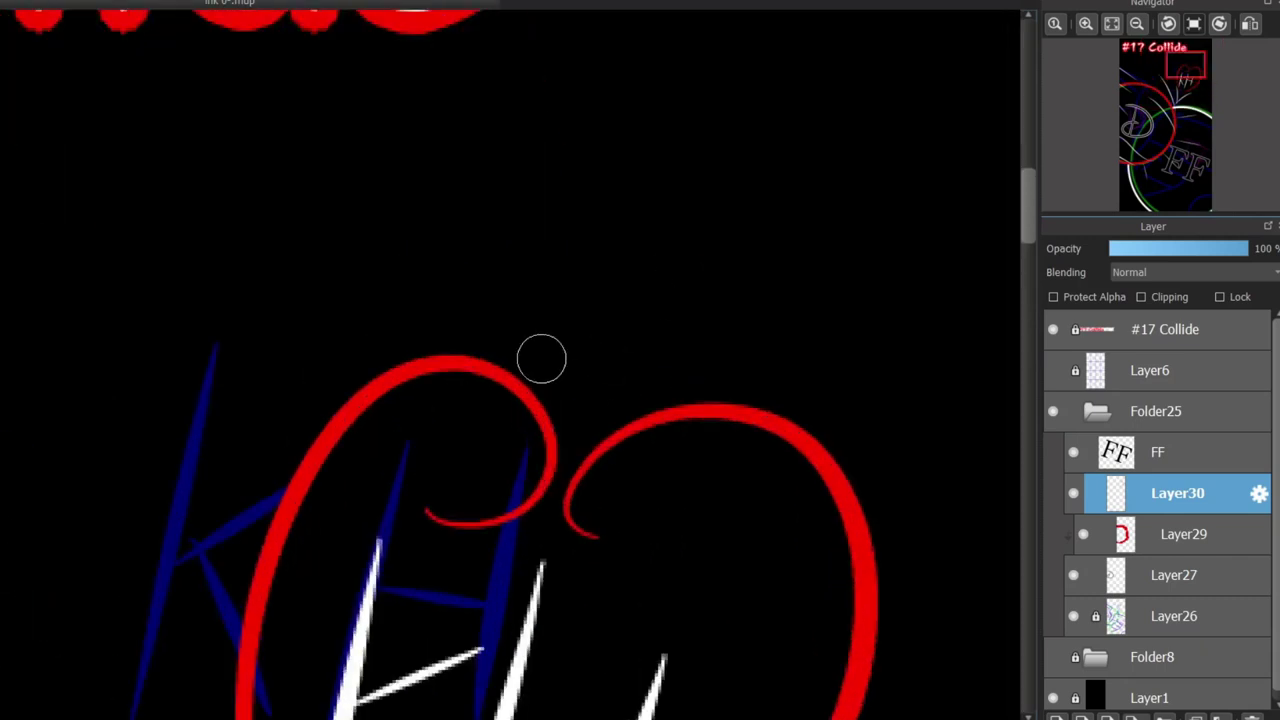
mouse_move(514, 327)
left_mouse_down()
mouse_move(769, 248)
mouse_move(481, 196)
left_mouse_up()
key("ctrl+z")
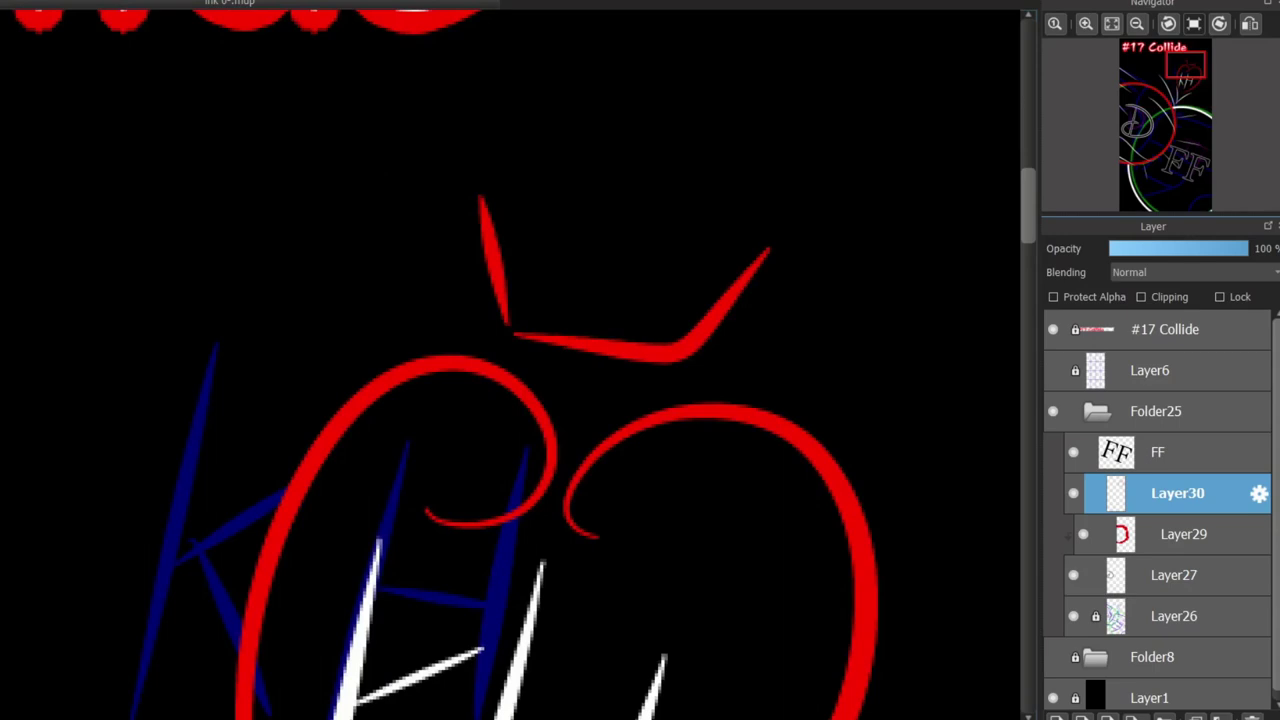
key("ctrl+z")
key("ctrl+z")
key("ctrl+z")
Draw a tilted three-pointed red crown above the heart.
mouse_move(667, 397)
left_mouse_down()
mouse_move(562, 361)
mouse_move(652, 393)
left_mouse_up()
left_click_drag(653, 392, 790, 279)
mouse_move(524, 367)
left_mouse_down()
mouse_move(502, 208)
mouse_move(564, 281)
left_mouse_up()
mouse_move(565, 280)
left_mouse_down()
mouse_move(658, 186)
mouse_move(659, 156)
left_mouse_up()
key("ctrl+z")
mouse_move(656, 162)
left_mouse_down()
mouse_move(654, 292)
mouse_move(763, 268)
left_mouse_up()
key("ctrl+z")
left_click_drag(655, 291, 783, 273)
Hide the colored sketch on Layer26 and check the inked drawing from top to bottom.
scroll(598, 291, "down", 5)
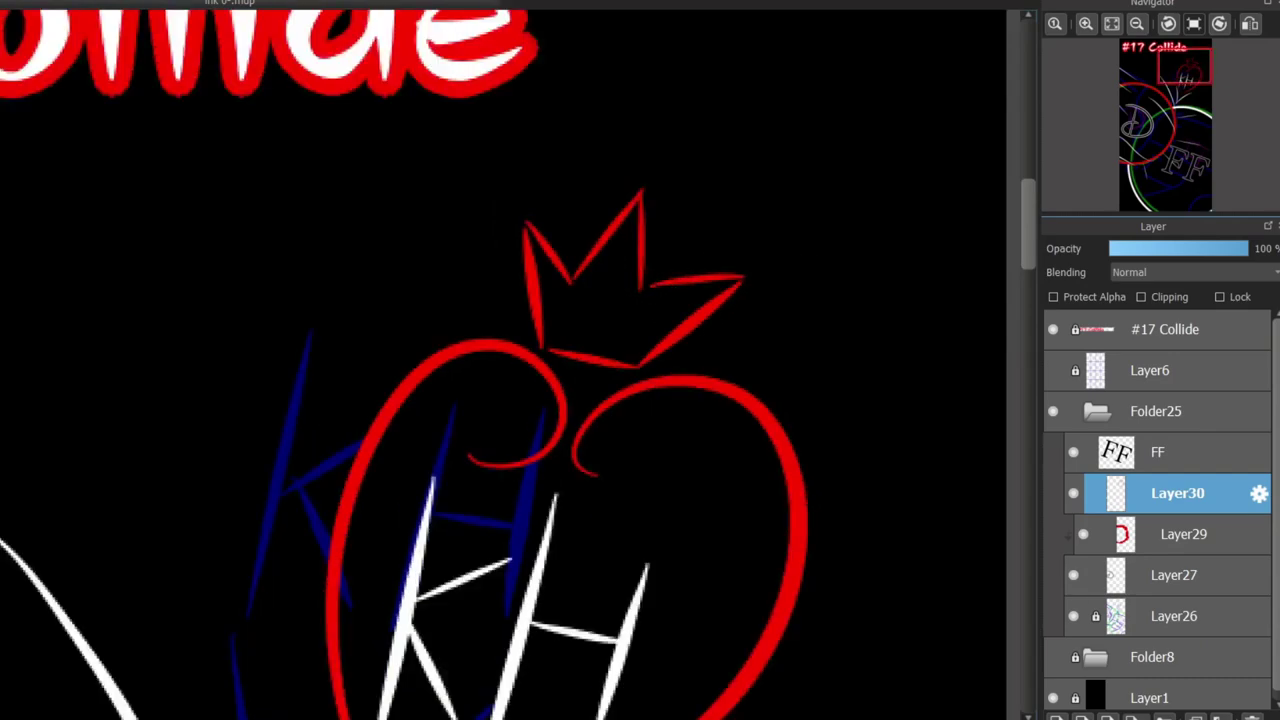
left_click(1163, 124)
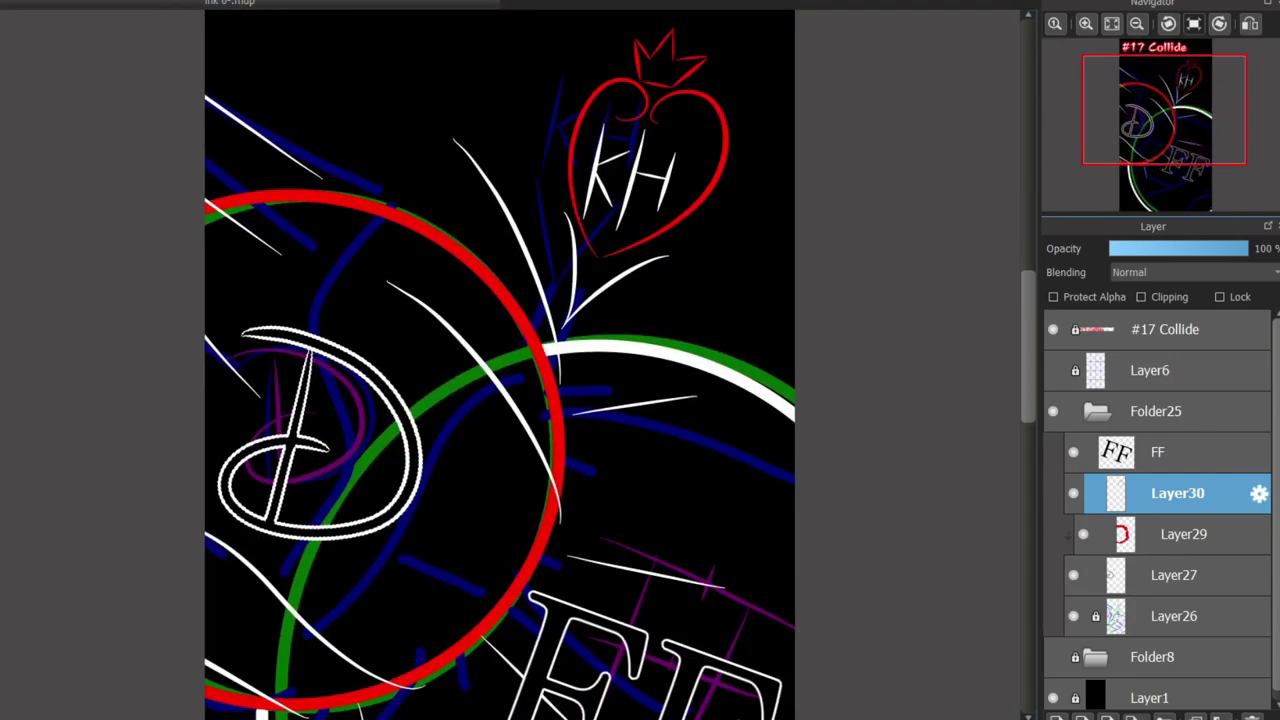
left_click_drag(1028, 366, 1028, 418)
left_click(1073, 616)
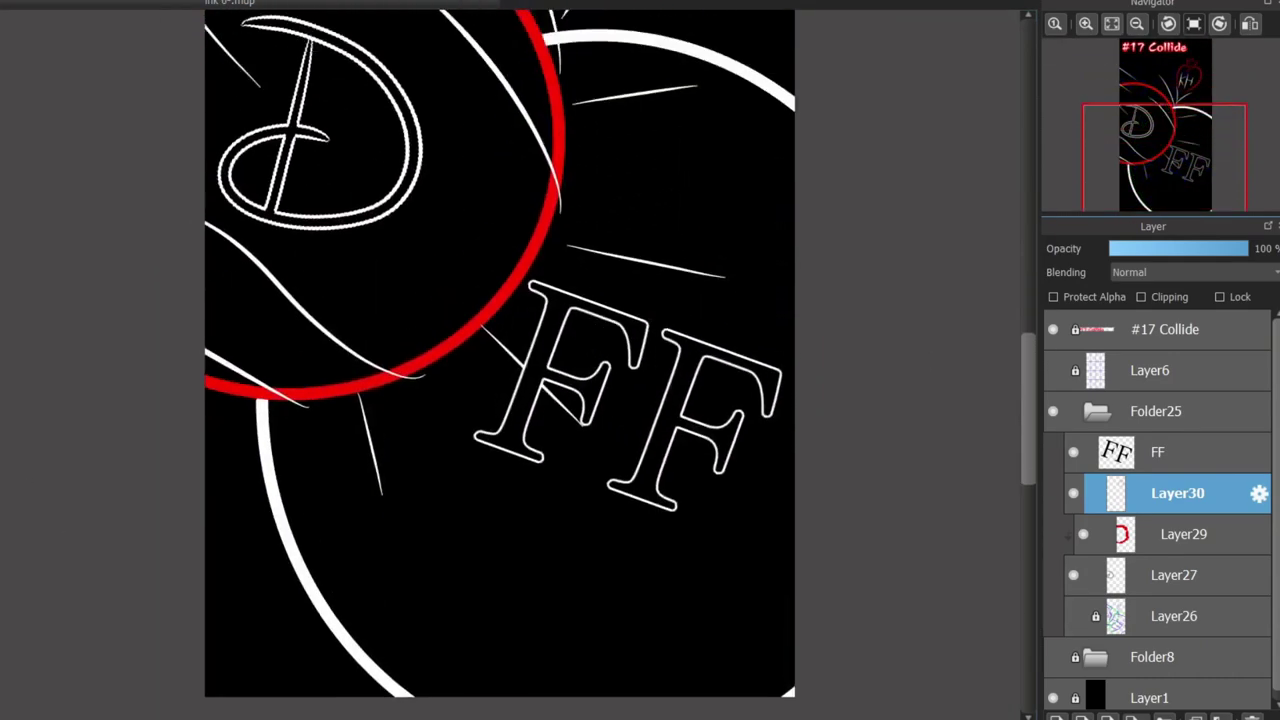
scroll(530, 582, "up", 5)
scroll(530, 582, "down", 6)
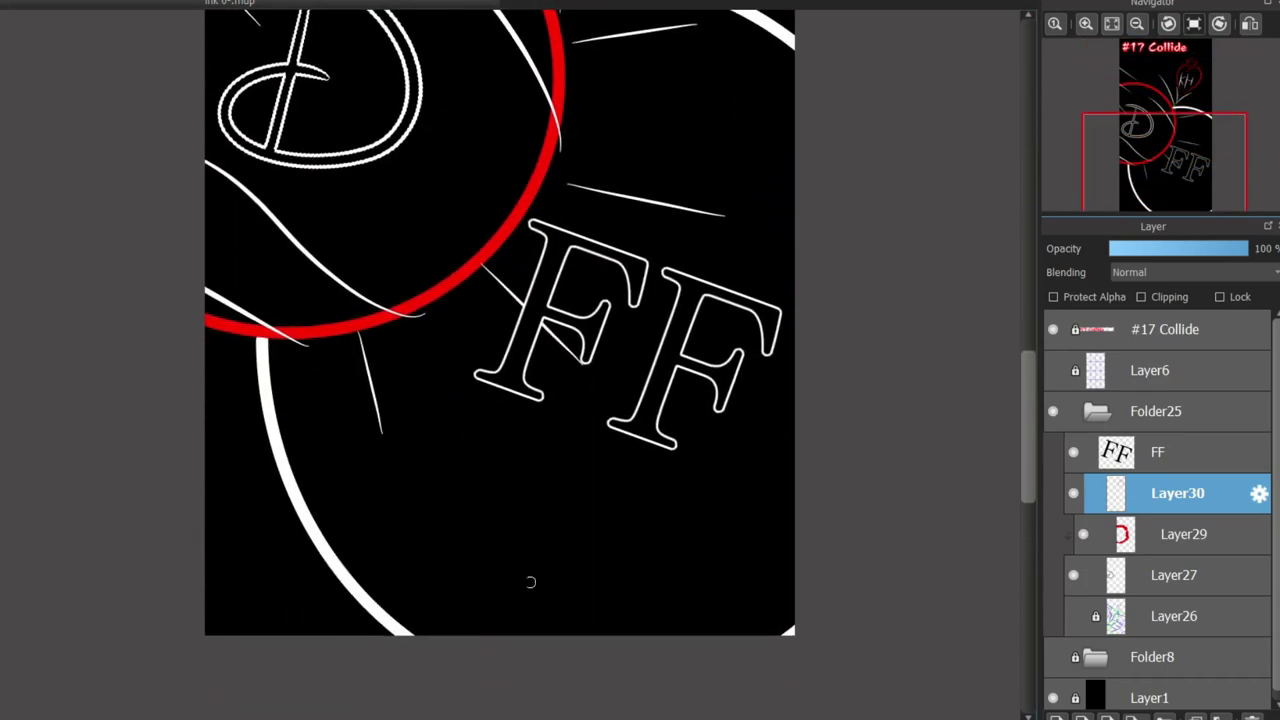
Letter a small white Roman numeral I with serif bars in the lower-left part of the larger circle.
scroll(561, 487, "up", 3)
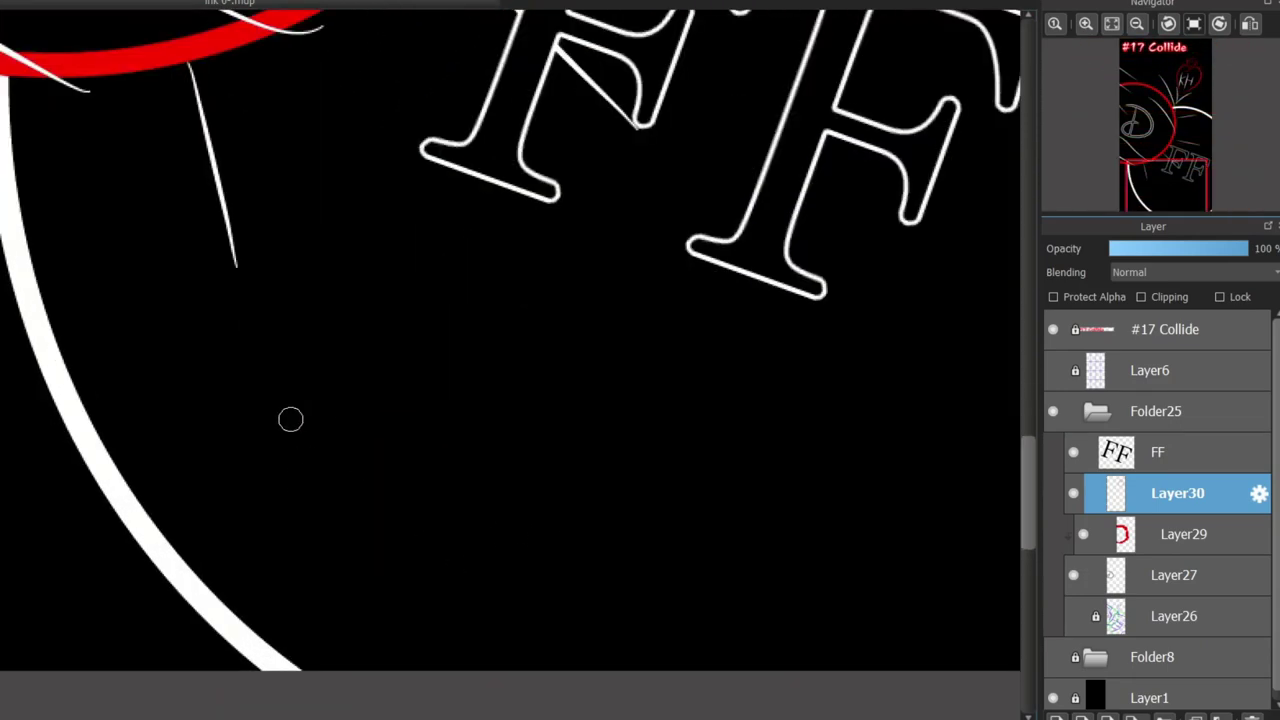
key("ctrl+z")
scroll(297, 487, "up", 1)
left_click_drag(237, 391, 315, 378)
key("ctrl+z")
left_click_drag(286, 496, 357, 475)
left_click_drag(263, 389, 324, 377)
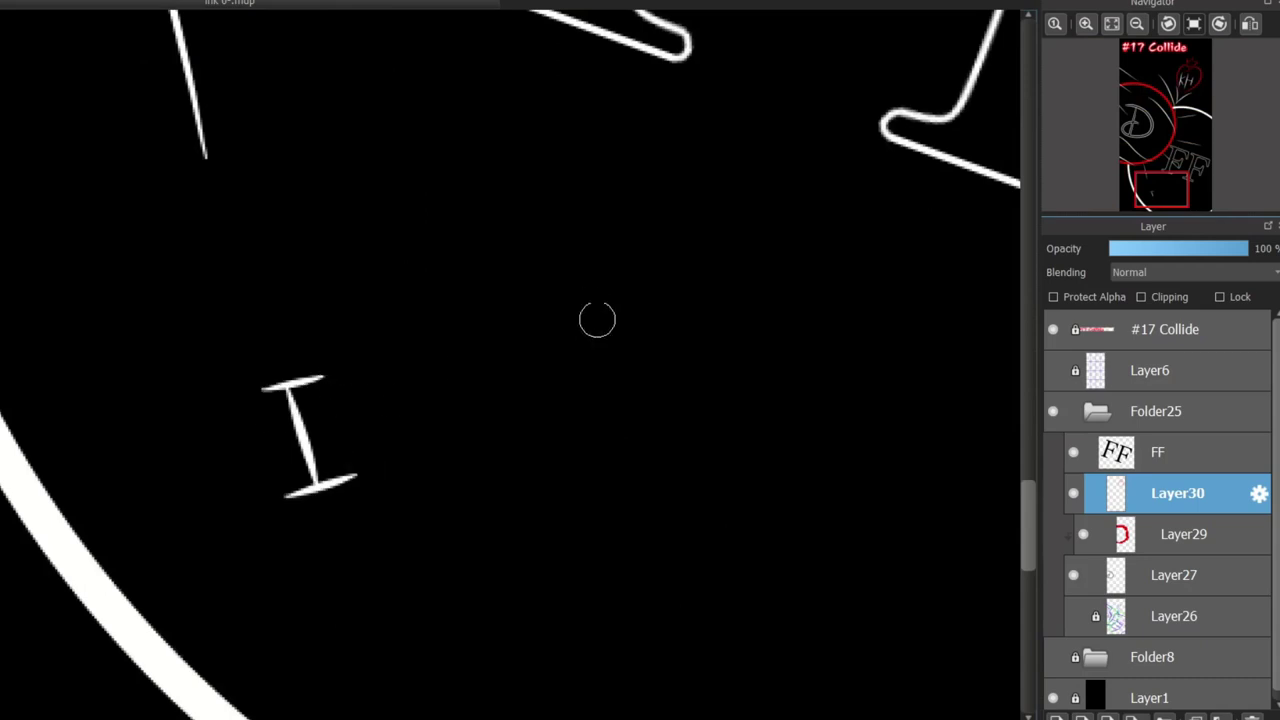
Letter two more white Roman numerals with serif bars below FF, one above the other, right of the I.
left_click_drag(648, 241, 617, 312)
mouse_move(692, 242)
left_mouse_down()
mouse_move(658, 313)
mouse_move(689, 318)
left_mouse_up()
left_click_drag(624, 220, 746, 243)
left_click_drag(603, 316, 721, 325)
left_click_drag(683, 487, 695, 560)
mouse_move(706, 478)
left_mouse_down()
mouse_move(720, 572)
mouse_move(725, 556)
left_mouse_up()
key("ctrl+z")
left_click_drag(666, 487, 743, 475)
left_click_drag(682, 563, 754, 548)
Letter a white X2 below FF in the canvas's lower-right part.
left_click_drag(528, 718, 676, 718)
left_click_drag(387, 351, 442, 468)
left_click_drag(377, 470, 470, 348)
mouse_move(372, 343)
left_mouse_down()
mouse_move(477, 352)
mouse_move(557, 462)
left_mouse_up()
key("ctrl+z")
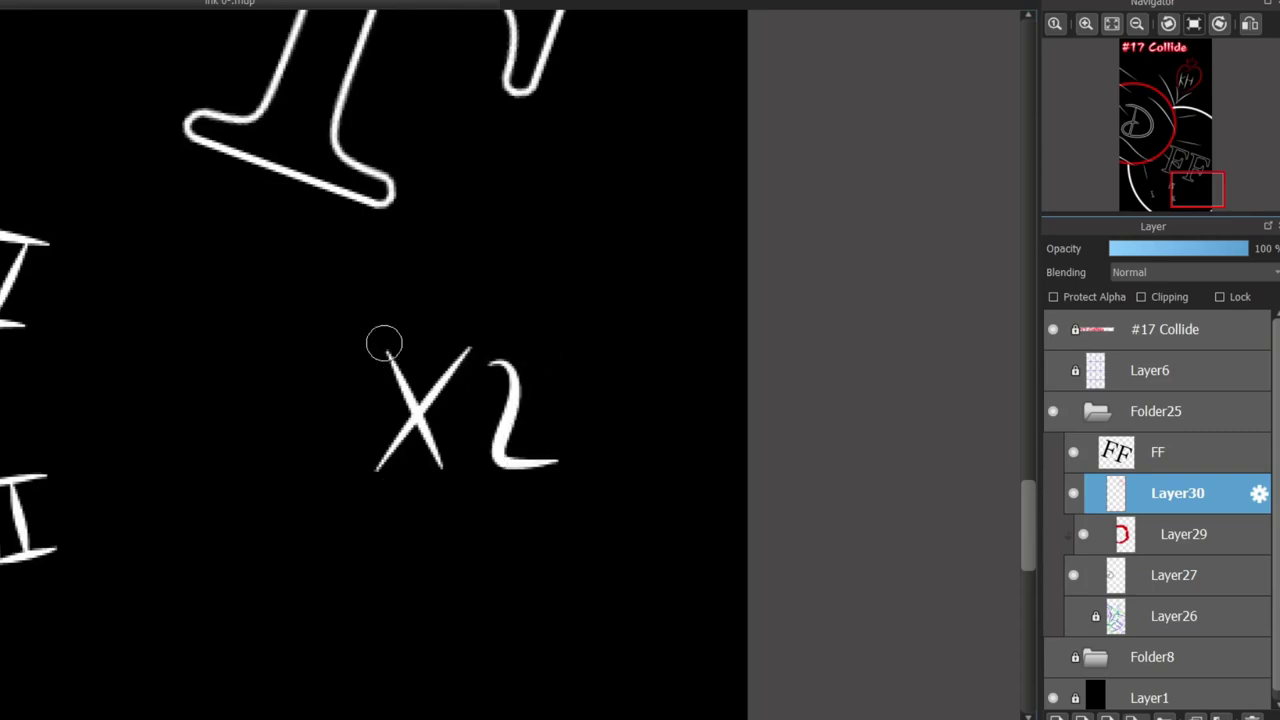
Add white bars above and below the X2 numeral in the canvas's lower-right part.
left_click_drag(373, 344, 550, 352)
left_click_drag(411, 478, 566, 504)
key("ctrl+z")
left_click_drag(352, 479, 577, 483)
Letter a white Roman numeral VI with bars above and below, between the two radiating lines above FF.
left_click_drag(567, 718, 352, 718)
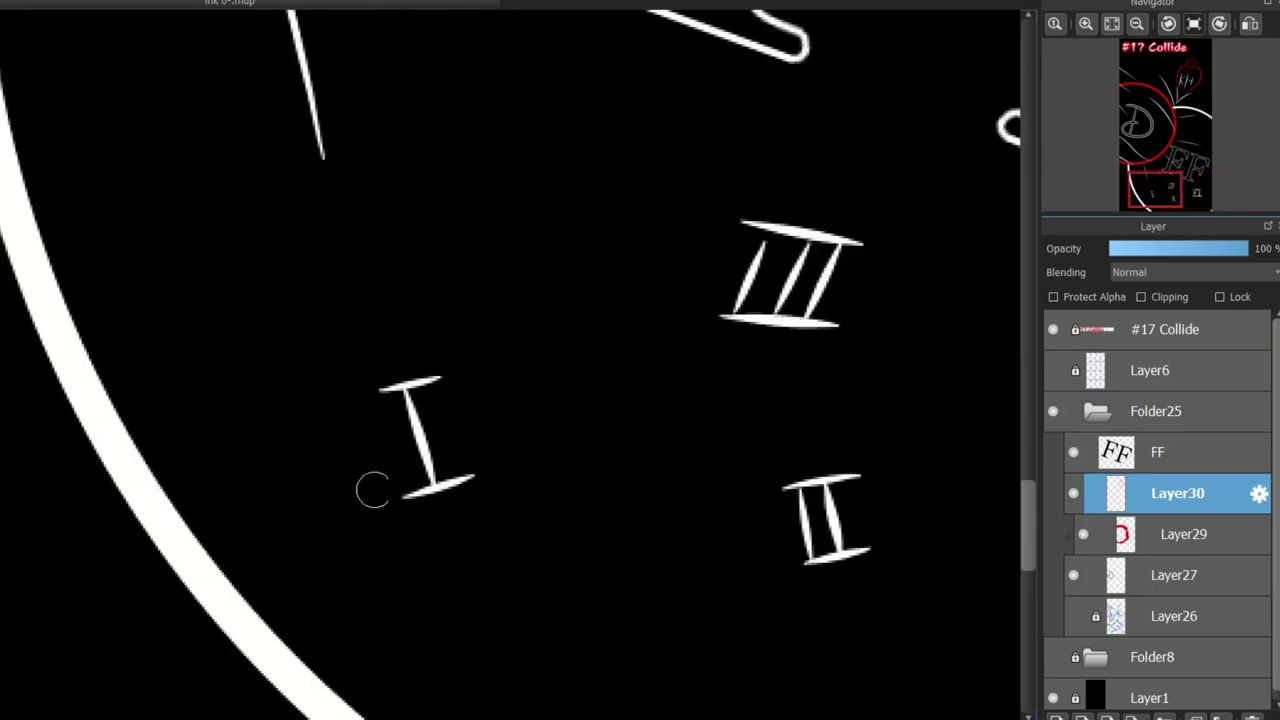
left_click(1189, 157)
scroll(237, 226, "up", 5)
mouse_move(237, 218)
left_mouse_down()
mouse_move(320, 202)
mouse_move(256, 213)
left_mouse_up()
left_click_drag(366, 306, 354, 200)
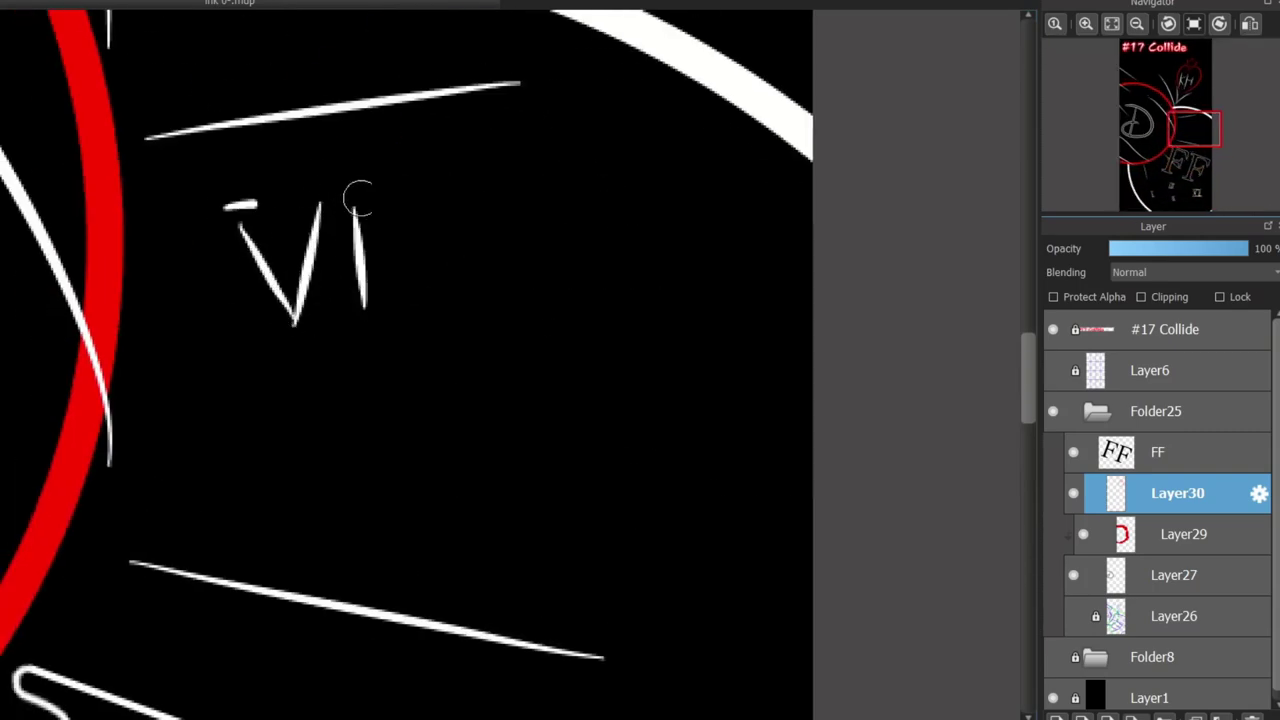
left_click_drag(232, 216, 390, 192)
left_click_drag(264, 330, 392, 310)
Letter a slanted white Roman numeral VIII with bars above and below, to the lower right of the VI.
mouse_move(579, 467)
left_mouse_down()
mouse_move(652, 407)
mouse_move(650, 492)
left_mouse_up()
left_click_drag(718, 425, 688, 500)
left_click_drag(757, 437, 727, 502)
left_click_drag(577, 370, 785, 438)
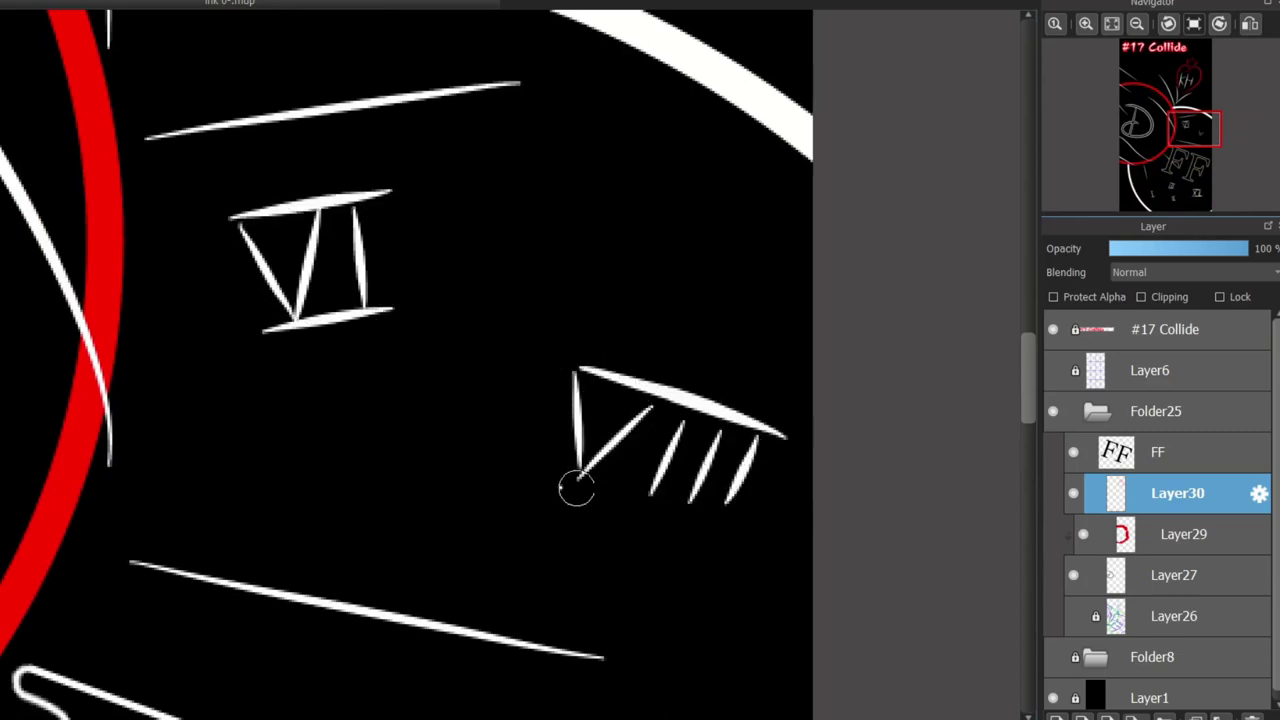
left_click_drag(560, 490, 760, 532)
Letter three white Xs side by side above the I, near the larger circle's lower-left edge.
scroll(1014, 423, "up", 1)
mouse_move(1028, 498)
left_mouse_down()
mouse_move(1028, 341)
mouse_move(1028, 352)
left_mouse_up()
scroll(600, 389, "down", 5)
left_click(1145, 180)
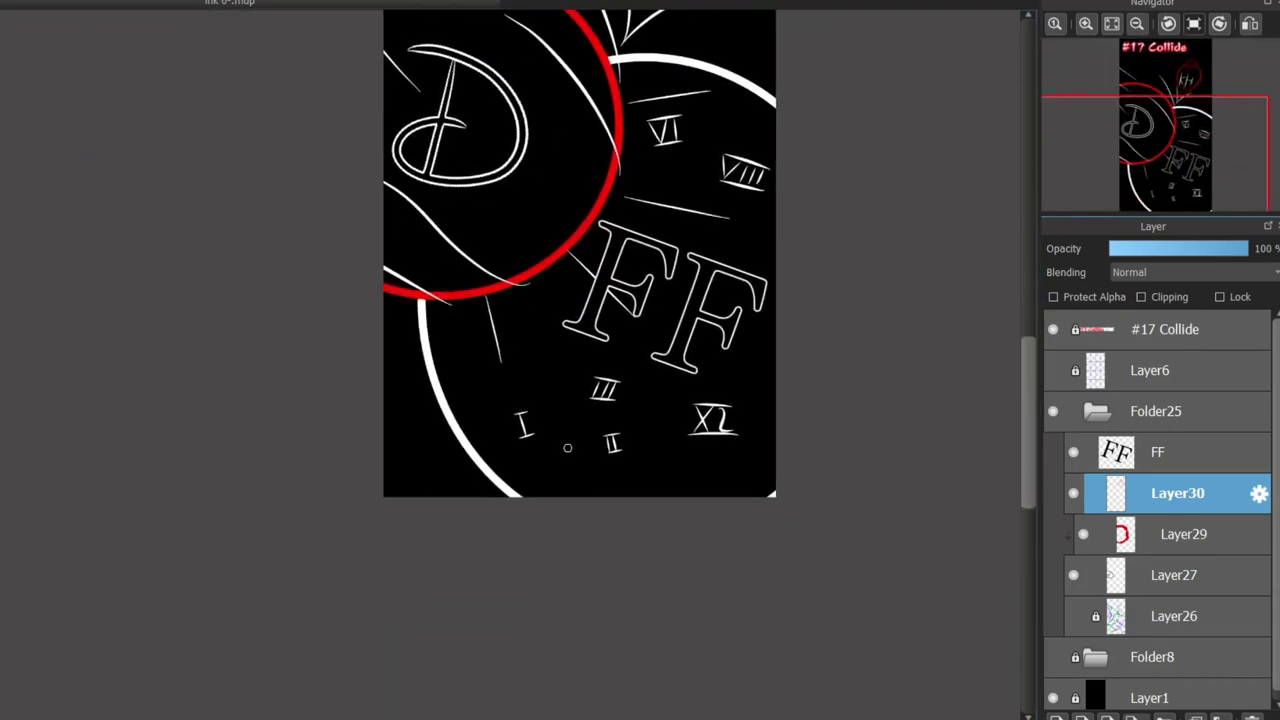
scroll(571, 214, "up", 6)
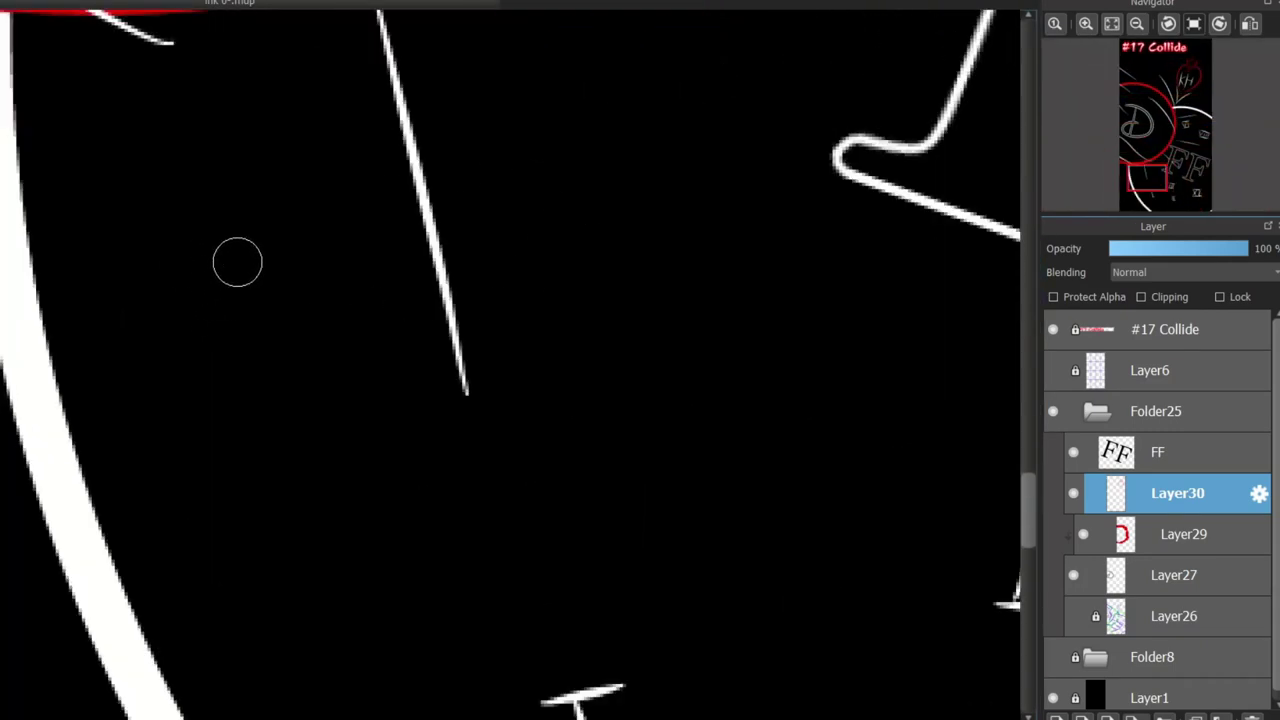
left_click_drag(222, 318, 367, 454)
key("ctrl+z")
scroll(431, 507, "down", 5)
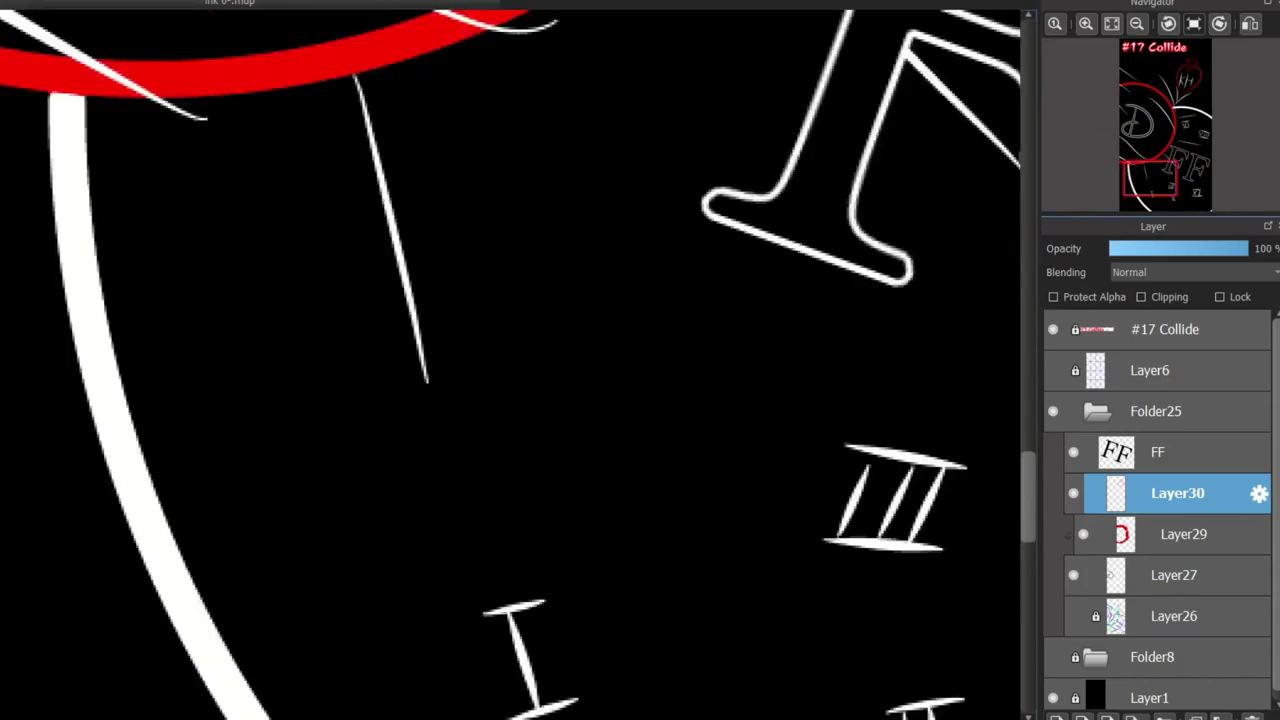
scroll(233, 380, "up", 4)
left_click_drag(411, 269, 500, 449)
mouse_move(510, 274)
left_mouse_down()
mouse_move(424, 429)
mouse_move(528, 275)
left_mouse_up()
key("ctrl+z")
left_click_drag(558, 285, 643, 423)
left_click_drag(660, 280, 538, 447)
left_click_drag(695, 300, 770, 437)
left_click_drag(810, 290, 685, 447)
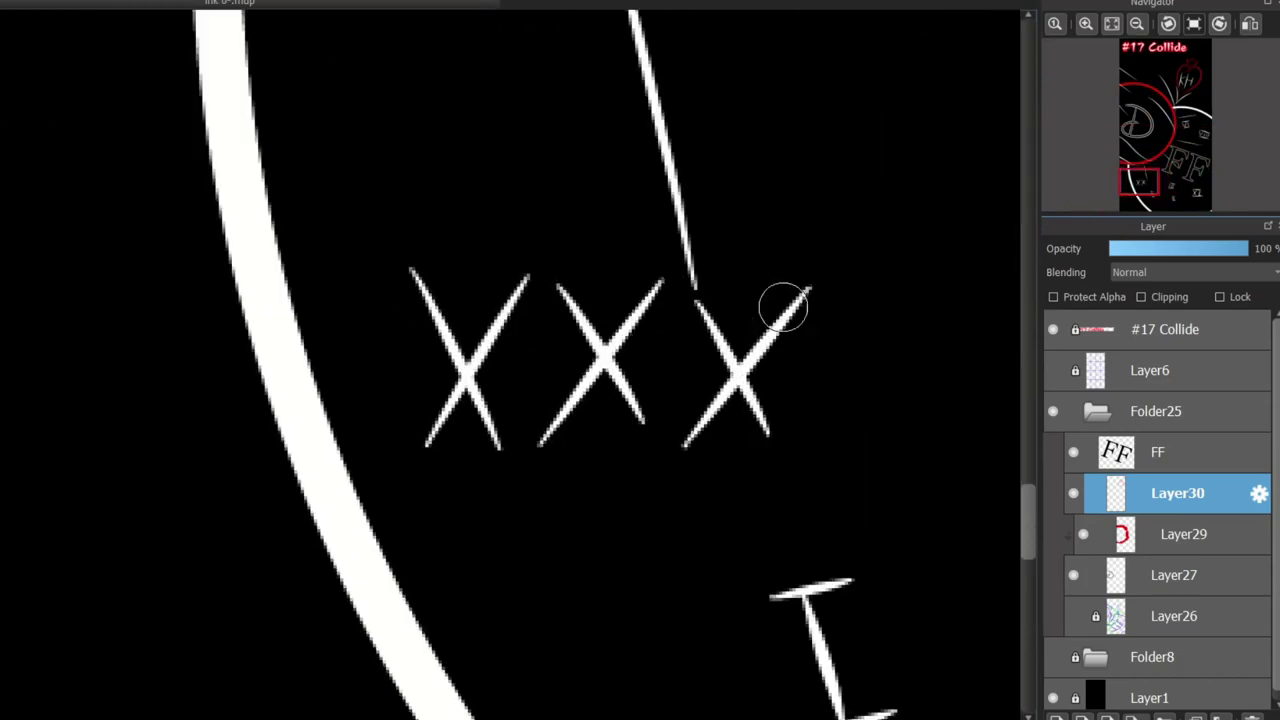
Draw one long white bar above and one below the XXX numeral.
mouse_move(414, 262)
left_mouse_down()
mouse_move(640, 275)
mouse_move(480, 259)
left_mouse_up()
key("ctrl+z")
left_click_drag(659, 265, 810, 280)
left_click_drag(438, 460, 803, 453)
key("ctrl+z")
left_click_drag(426, 467, 801, 464)
scroll(660, 326, "down", 2)
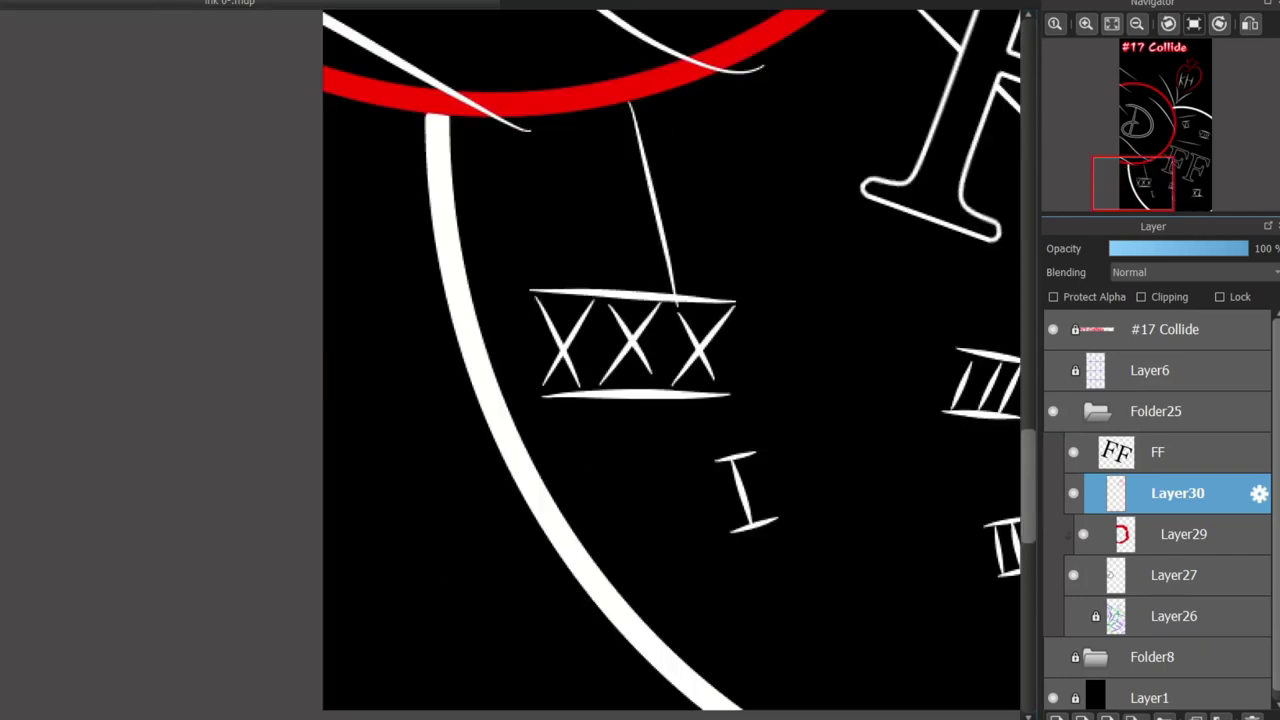
Letter a white O to the right of the VI, above the VIII.
left_click_drag(417, 718, 580, 718)
scroll(486, 595, "down", 6)
scroll(488, 600, "up", 1)
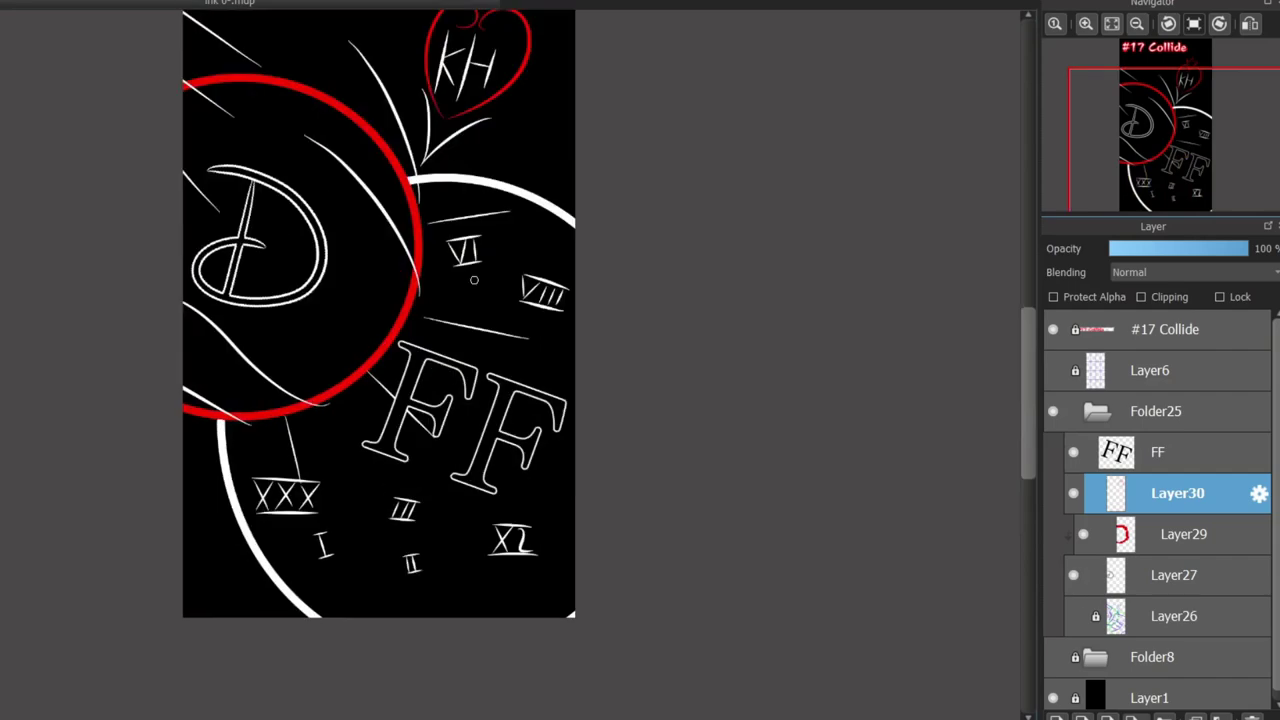
scroll(525, 328, "up", 7)
scroll(491, 300, "down", 4)
scroll(343, 620, "up", 4)
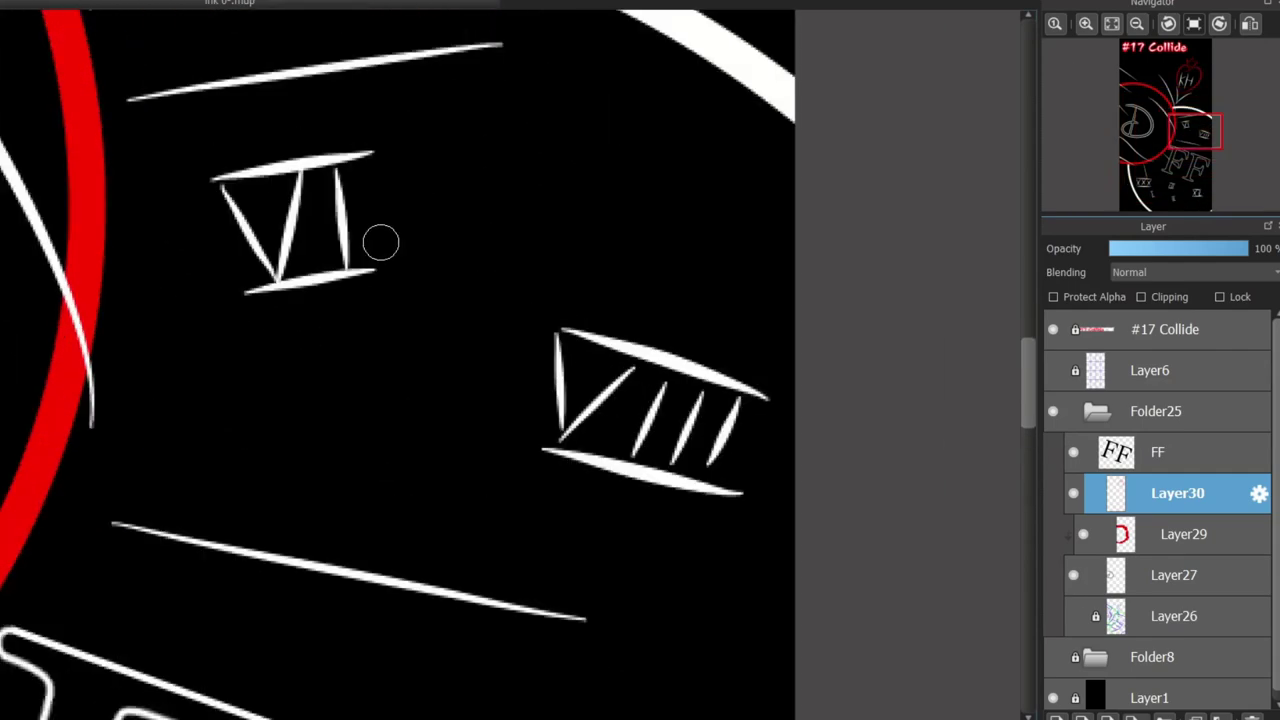
left_click_drag(550, 100, 557, 122)
key("ctrl+z")
key("ctrl+z")
key("ctrl+z")
Add a white bar above and below the O.
mouse_move(504, 88)
left_mouse_down()
mouse_move(633, 88)
mouse_move(628, 79)
left_mouse_up()
key("ctrl+z")
key("ctrl+z")
left_click_drag(528, 211, 665, 199)
key("ctrl+z")
left_click_drag(528, 237, 651, 224)
Letter a small white Roman numeral V with bars above and below, just over the second F.
left_click_drag(1028, 385, 1028, 443)
left_click_drag(604, 323, 594, 379)
key("ctrl+z")
left_click_drag(592, 294, 600, 356)
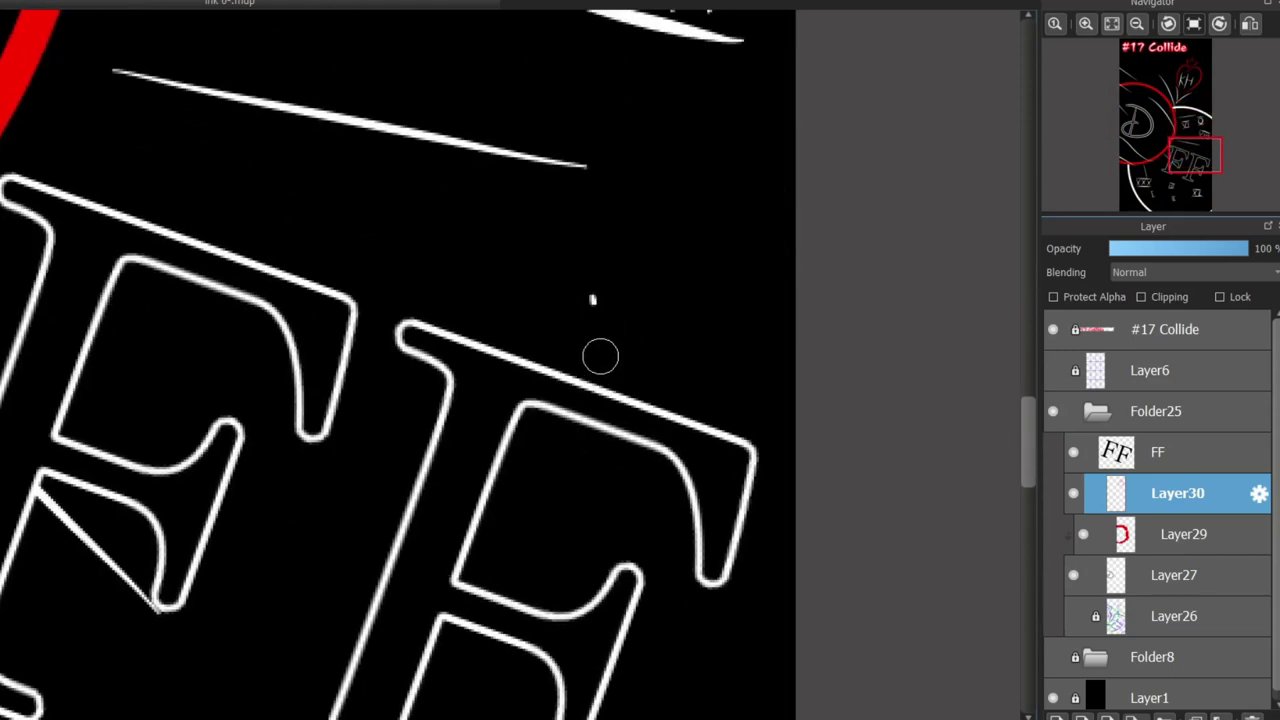
left_click_drag(605, 257, 600, 310)
left_click_drag(572, 240, 590, 285)
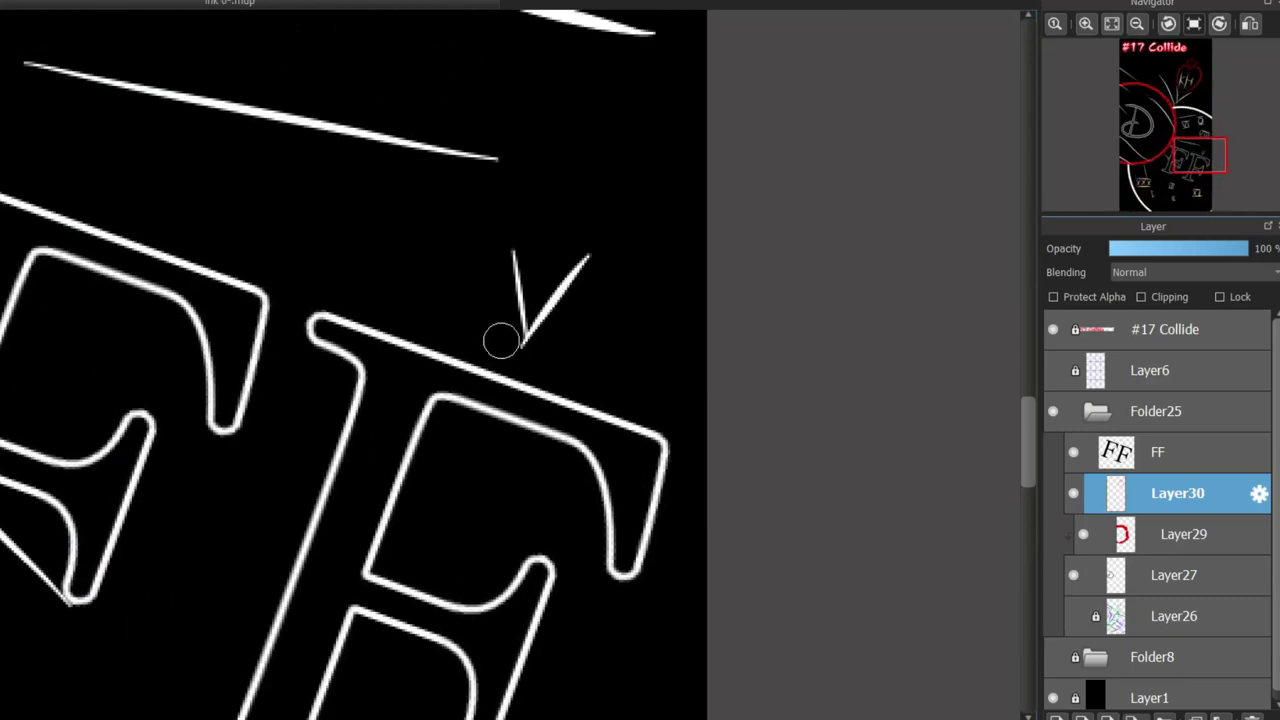
left_click_drag(500, 337, 575, 350)
scroll(586, 217, "down", 3)
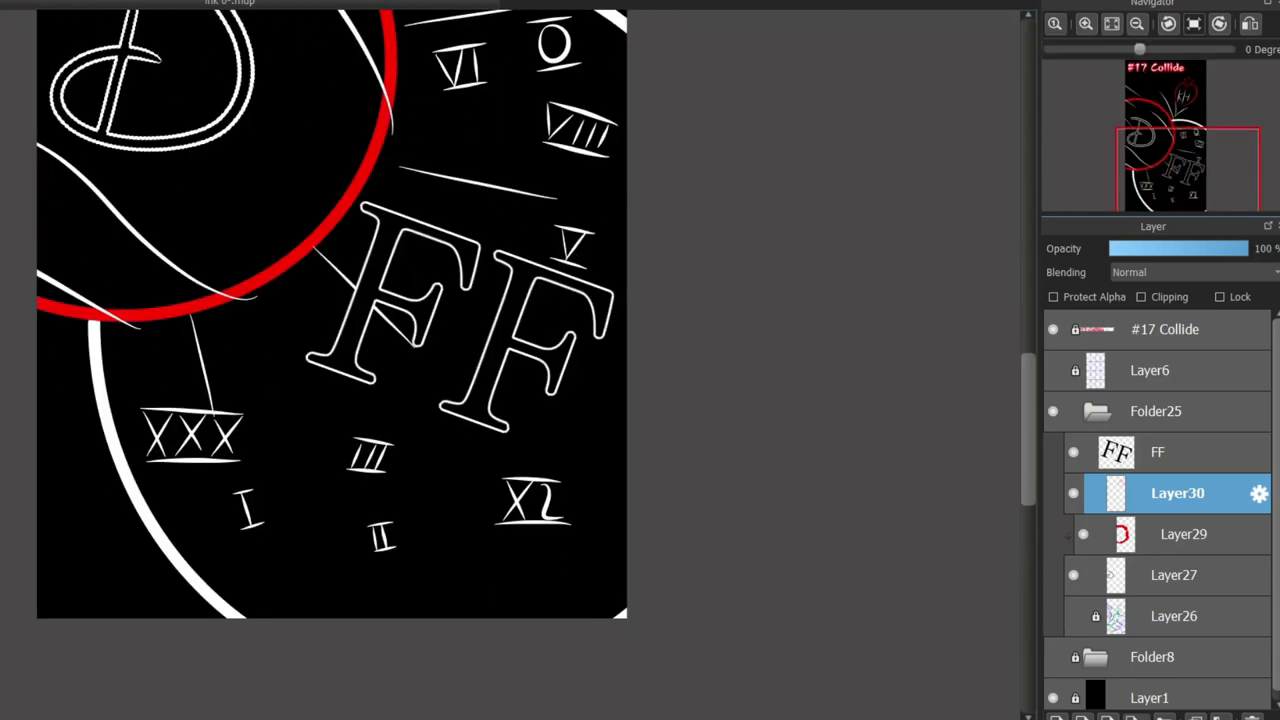
left_click_drag(586, 217, 782, 493)
left_click_drag(314, 557, 366, 594)
scroll(366, 594, "up", 2)
left_click_drag(488, 366, 718, 534)
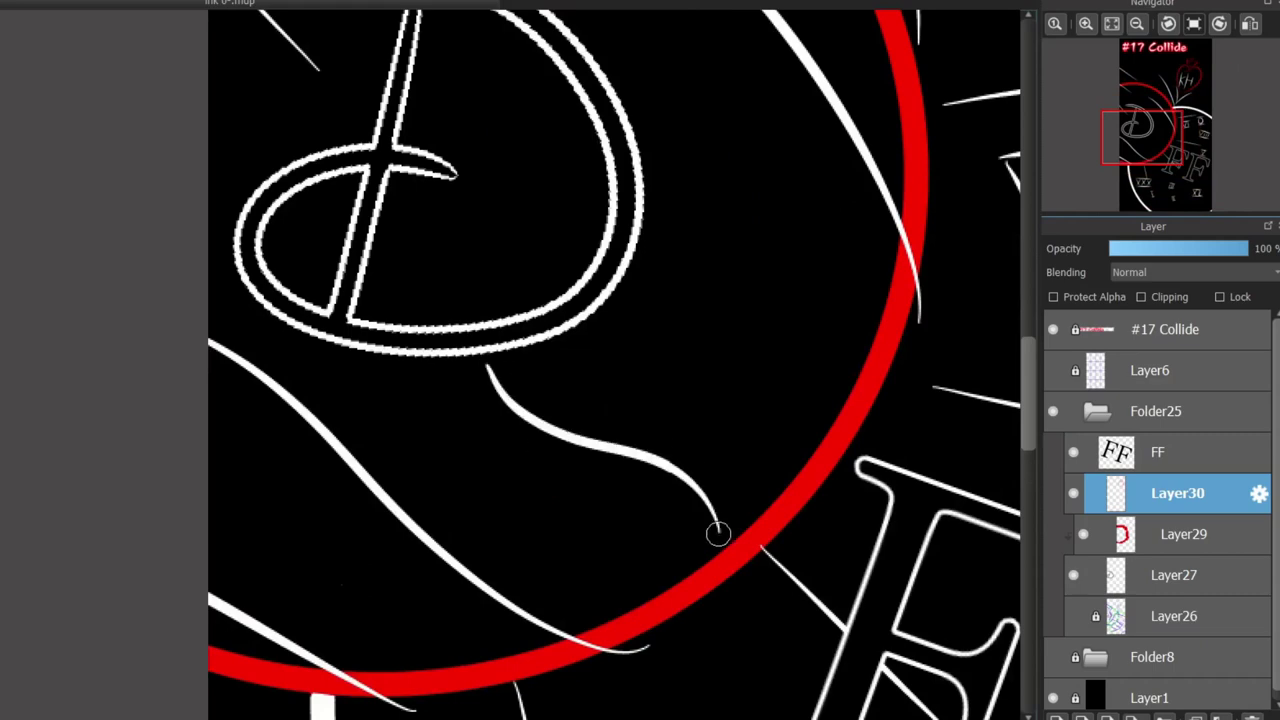
key("ctrl+z")
Add a new layer and move it down between Layer27 and Layer26.
scroll(549, 420, "down", 4)
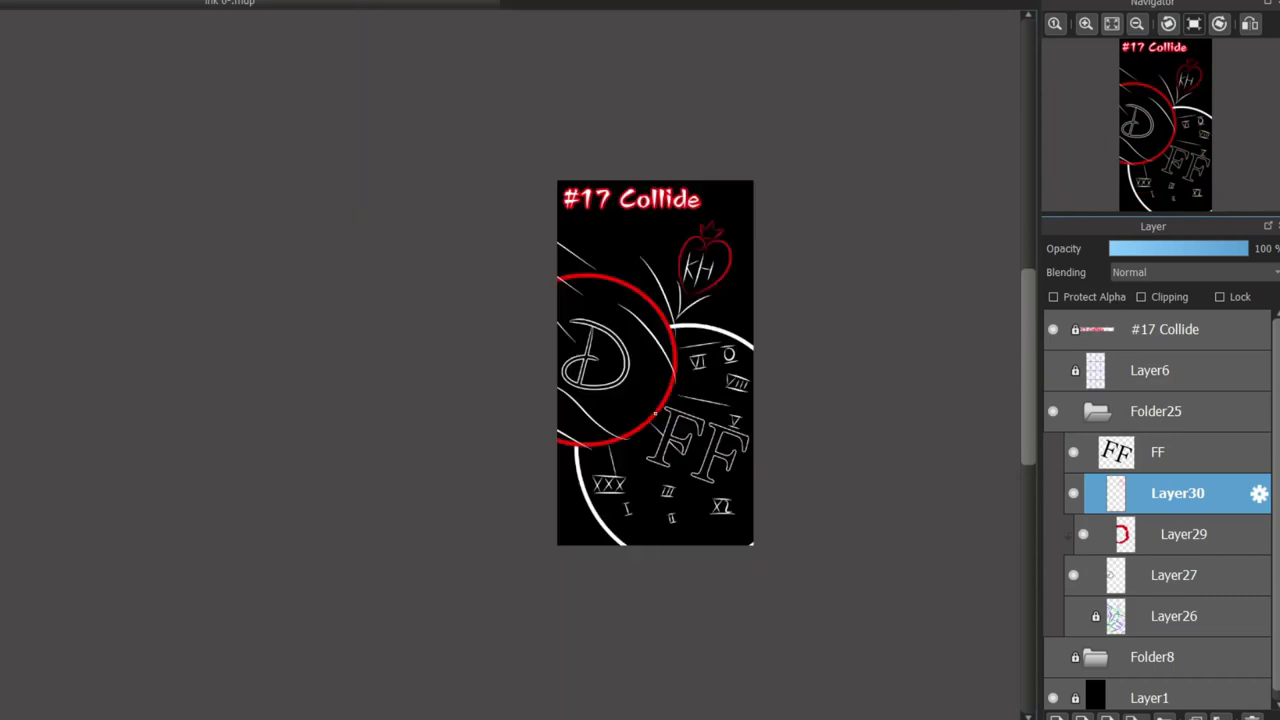
scroll(549, 420, "up", 2)
left_click(1073, 493)
left_click(1073, 493)
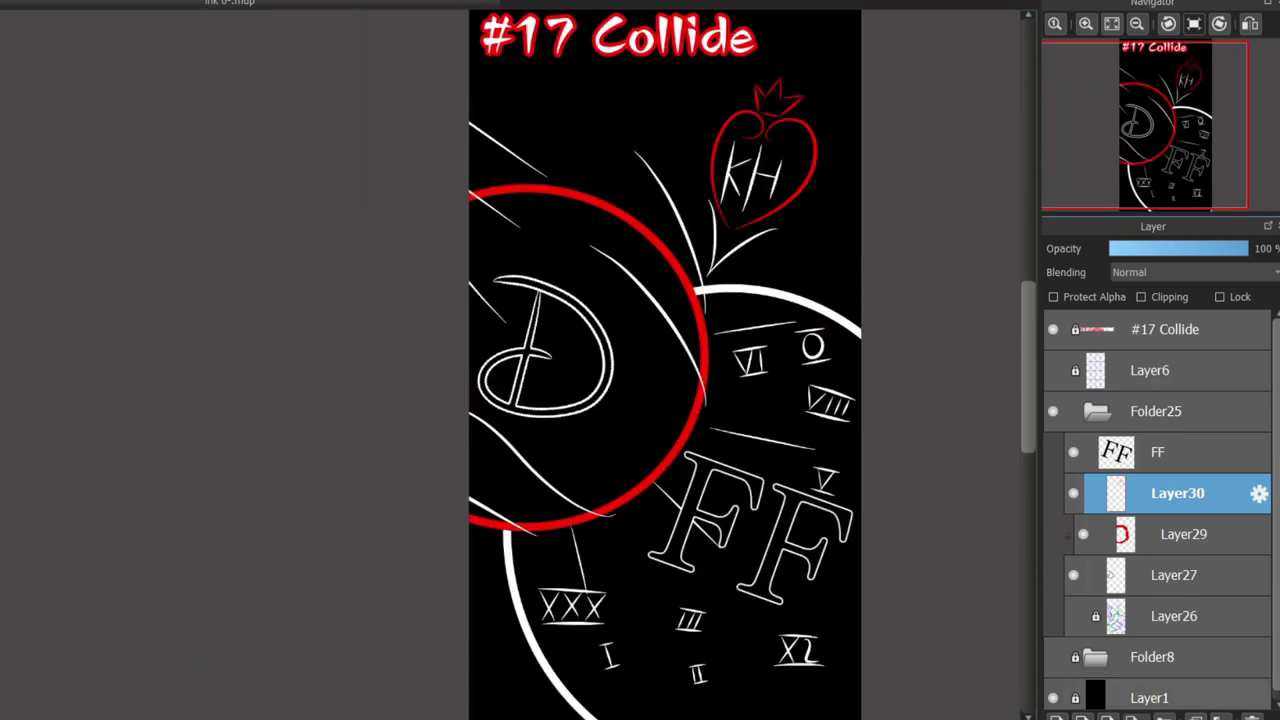
left_click(1057, 717)
left_click_drag(1170, 493, 1170, 637)
Draw two forked white twigs beneath the D inside the red circle, on Layer31.
scroll(611, 433, "up", 2)
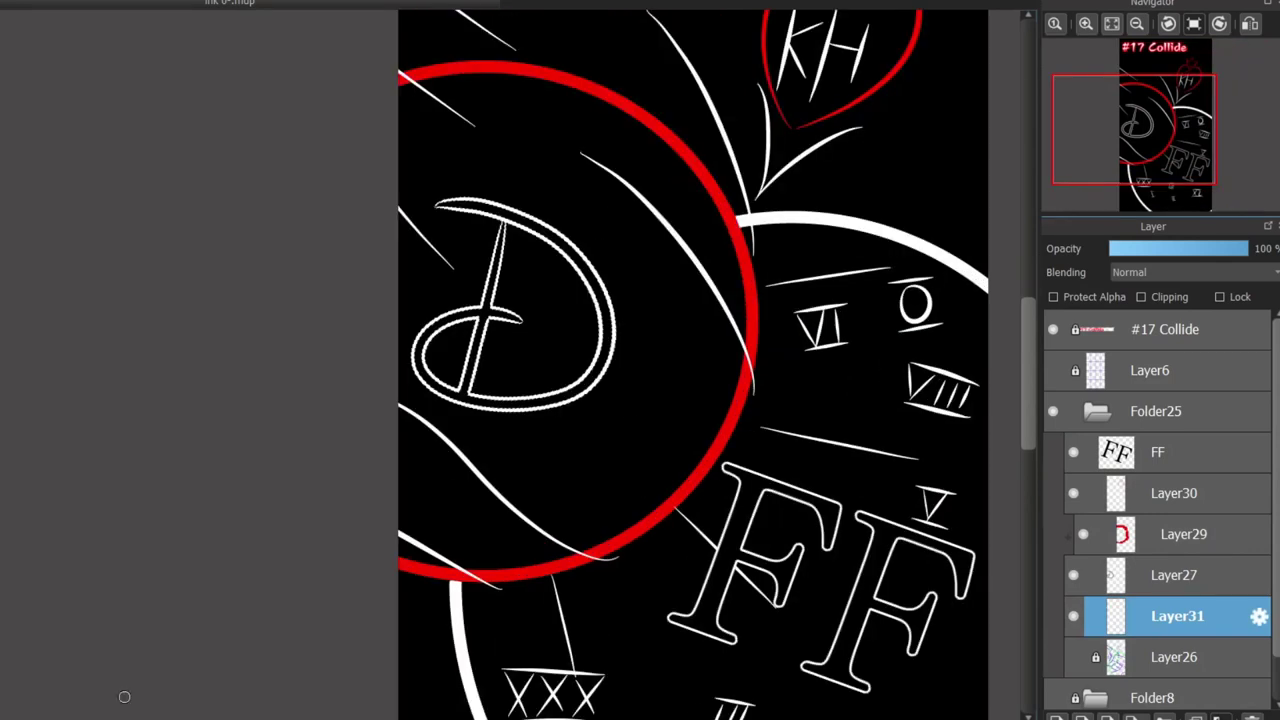
scroll(567, 457, "up", 2)
left_click_drag(504, 420, 537, 457)
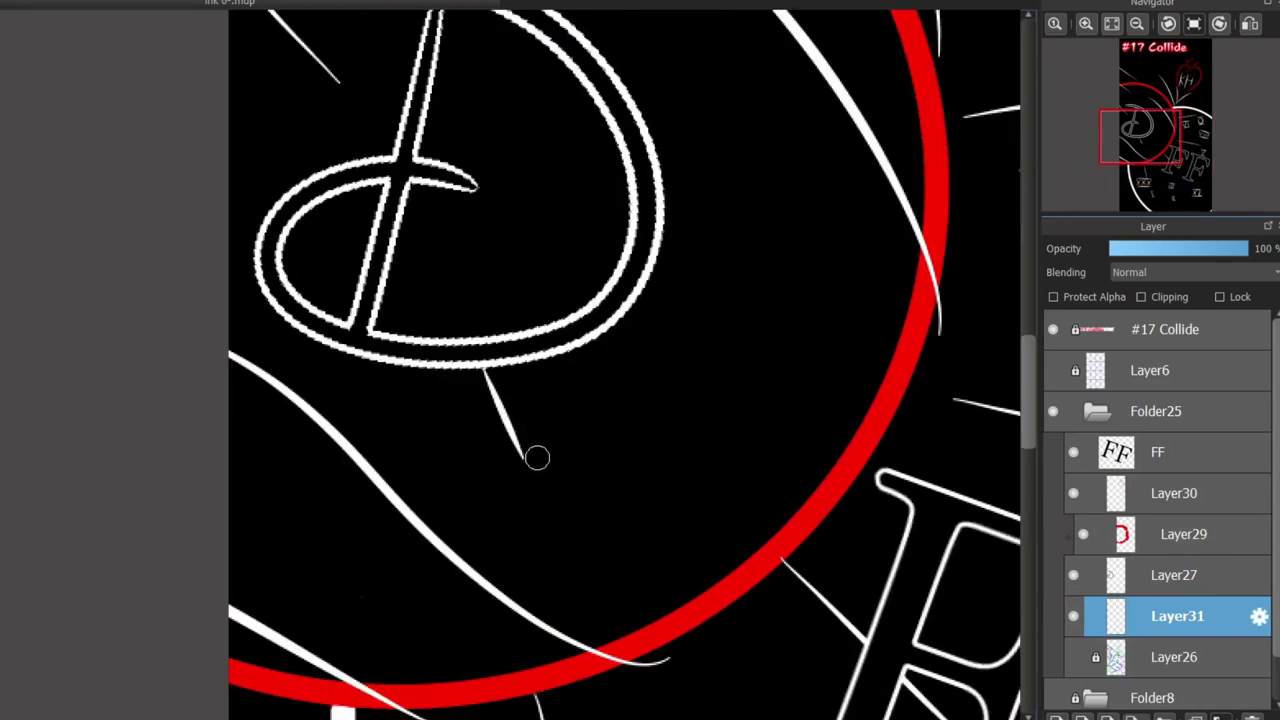
left_click_drag(617, 448, 670, 454)
left_click_drag(511, 432, 466, 498)
left_click_drag(617, 455, 618, 520)
left_click_drag(622, 456, 691, 512)
mouse_move(479, 484)
left_mouse_down()
mouse_move(430, 447)
mouse_move(423, 482)
mouse_move(426, 414)
left_mouse_up()
key("ctrl+z")
key("ctrl+z")
left_click_drag(471, 469, 403, 462)
Cap the tips of the forked twigs beneath the D with small white rings.
left_click_drag(464, 497, 467, 499)
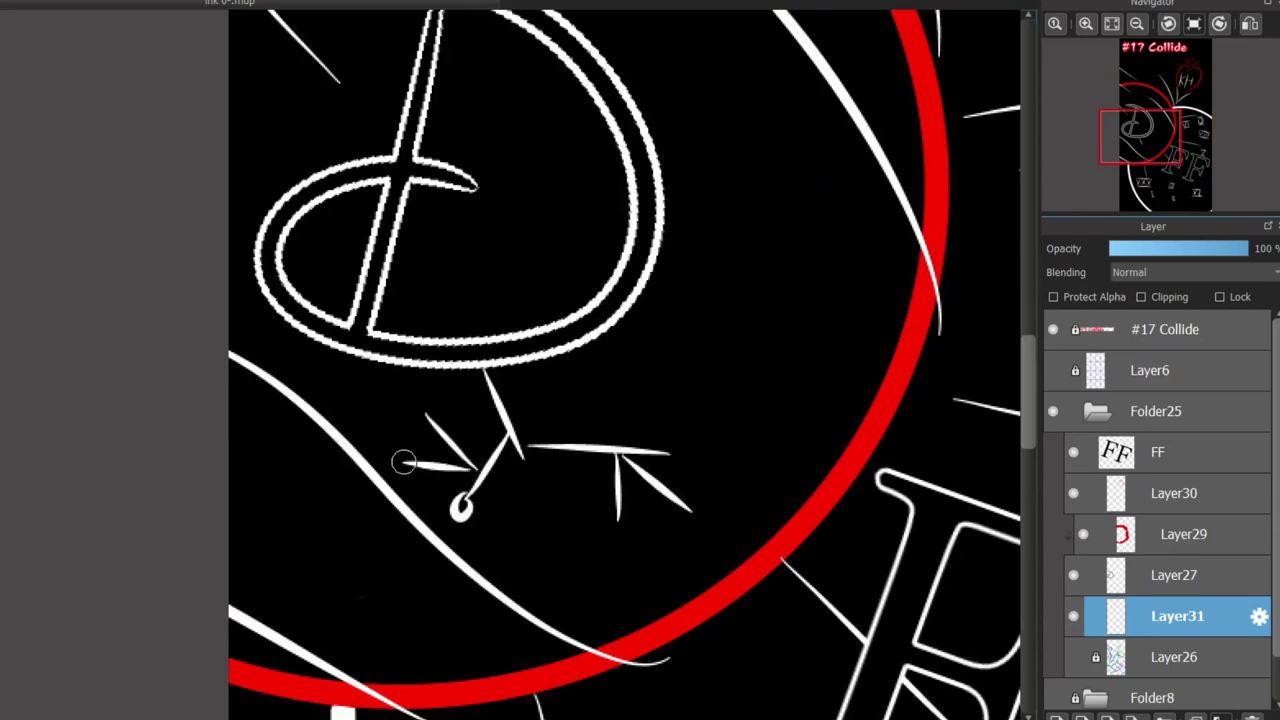
left_click_drag(419, 415, 424, 408)
left_click_drag(400, 450, 392, 464)
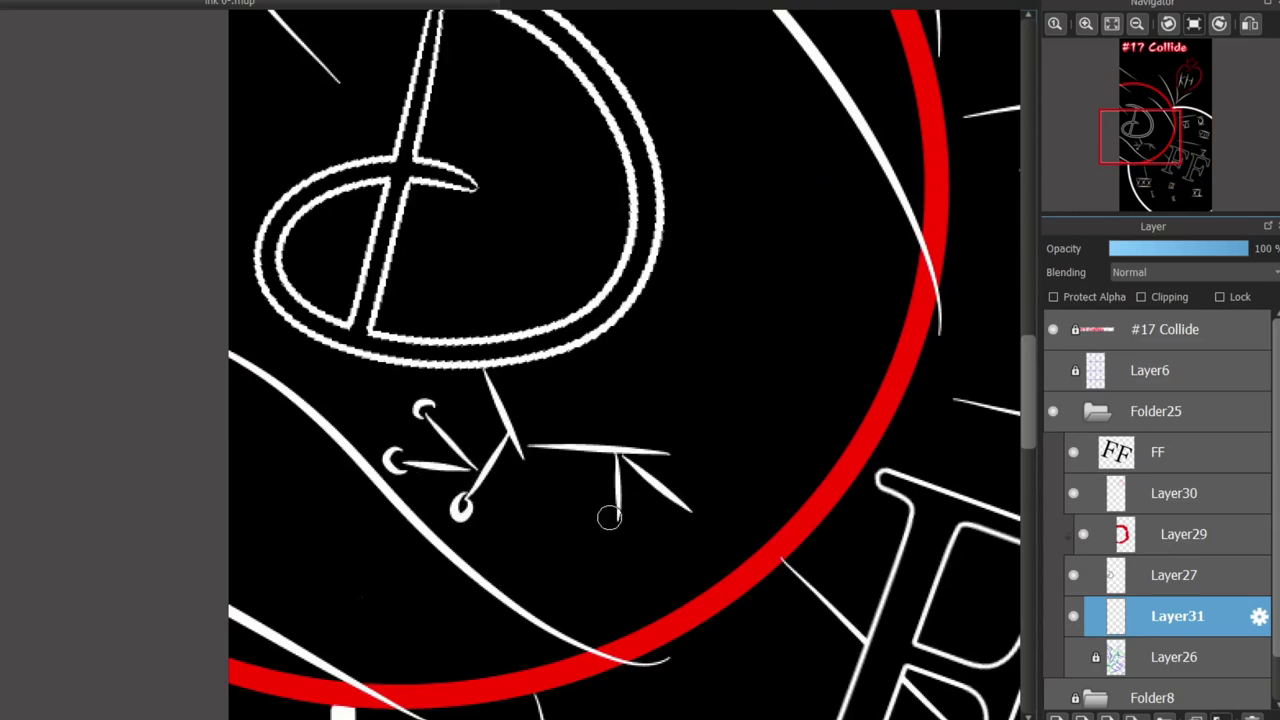
left_click_drag(612, 515, 612, 540)
left_click_drag(676, 505, 700, 516)
Extend the right-hand twig beneath the D with a curved, forked branch and cap its tips with small white rings.
mouse_move(585, 445)
left_mouse_down()
mouse_move(740, 380)
mouse_move(755, 308)
left_mouse_up()
left_click_drag(706, 382, 758, 484)
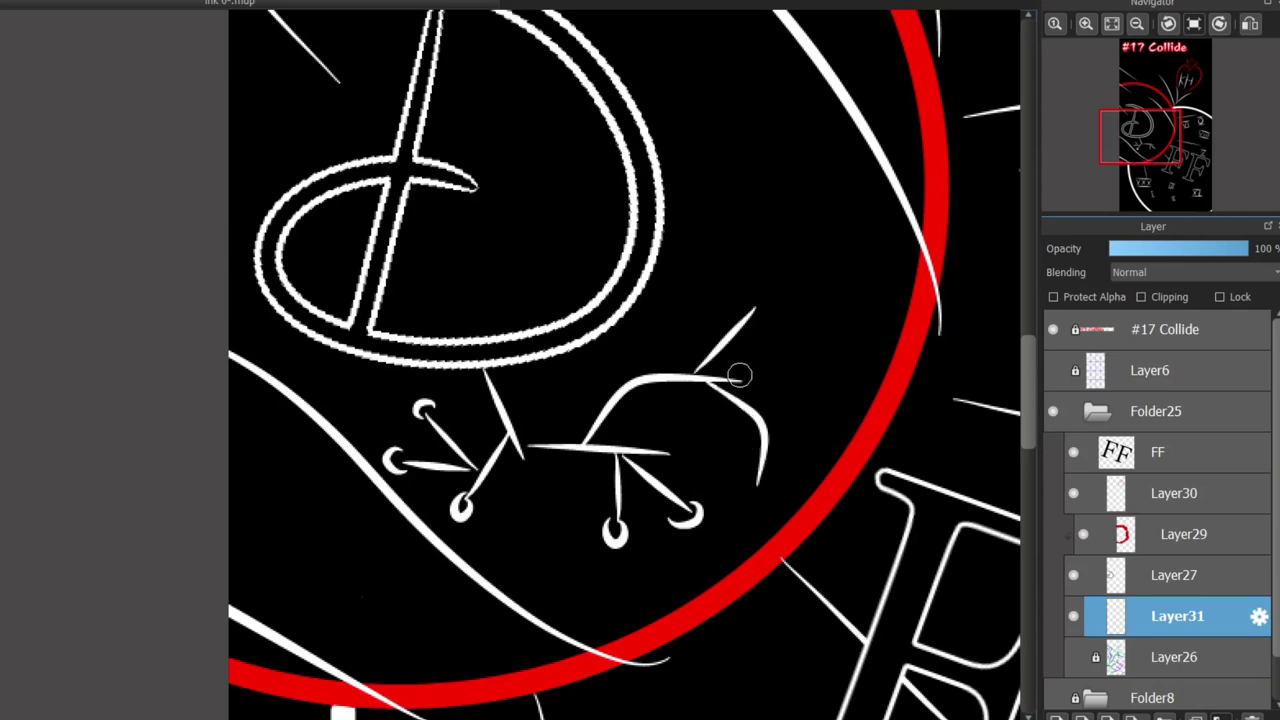
left_click_drag(743, 373, 743, 383)
mouse_move(766, 434)
left_mouse_down()
mouse_move(791, 478)
mouse_move(758, 500)
left_mouse_up()
mouse_move(793, 478)
left_mouse_down()
mouse_move(756, 484)
mouse_move(790, 494)
left_mouse_up()
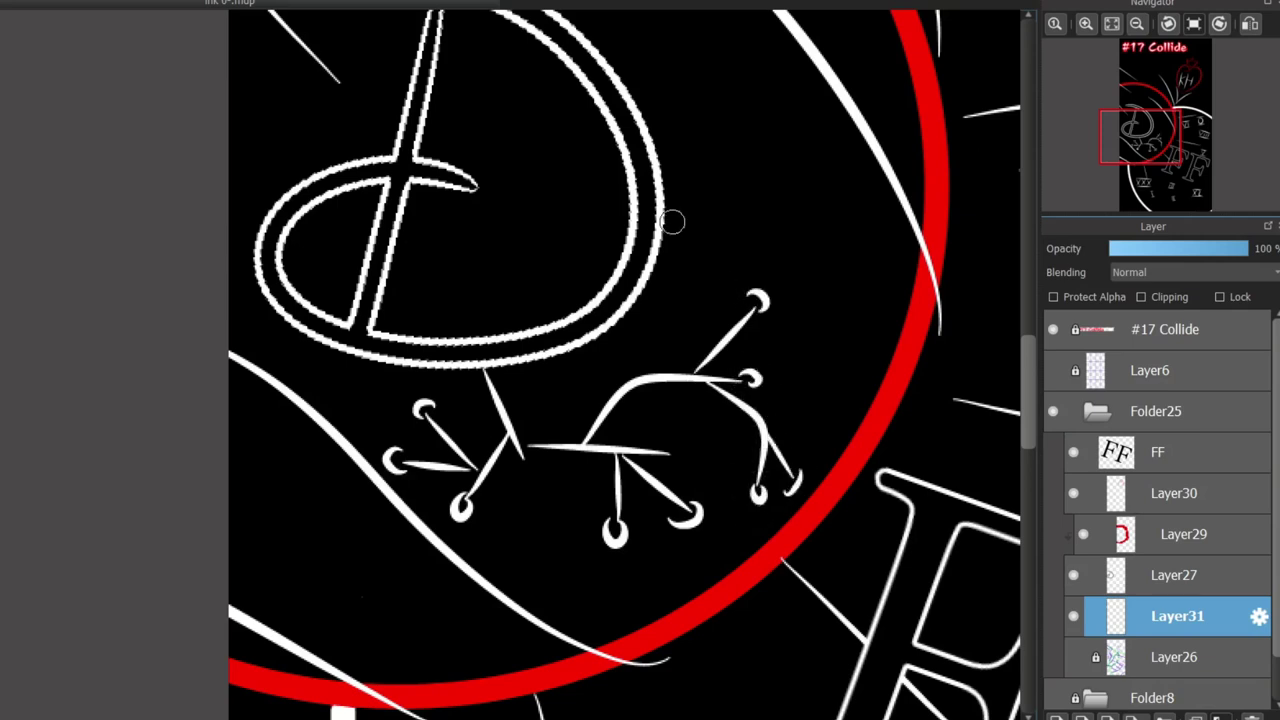
Draw a curved white branch growing from the D's upper-right edge, with several side twigs ending in small rings.
scroll(633, 460, "up", 5)
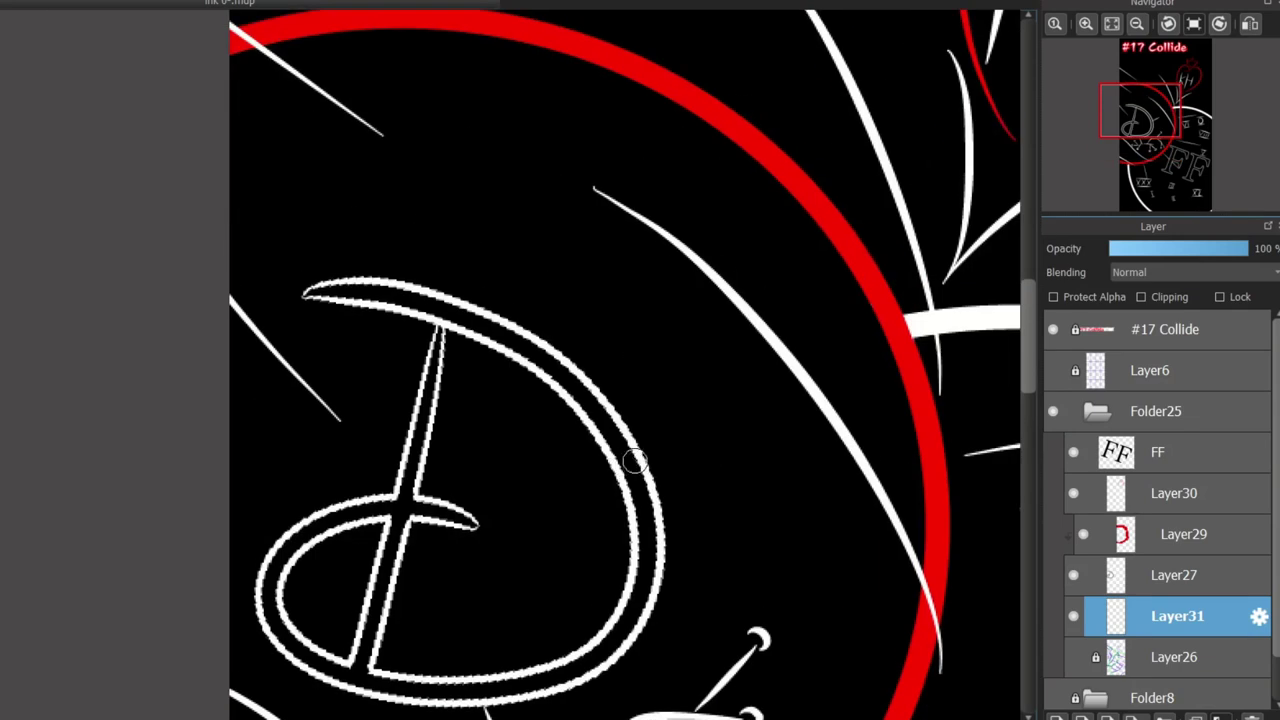
mouse_move(633, 290)
left_mouse_down()
mouse_move(700, 380)
mouse_move(645, 455)
left_mouse_up()
left_click_drag(725, 347, 736, 347)
left_click_drag(668, 328, 686, 292)
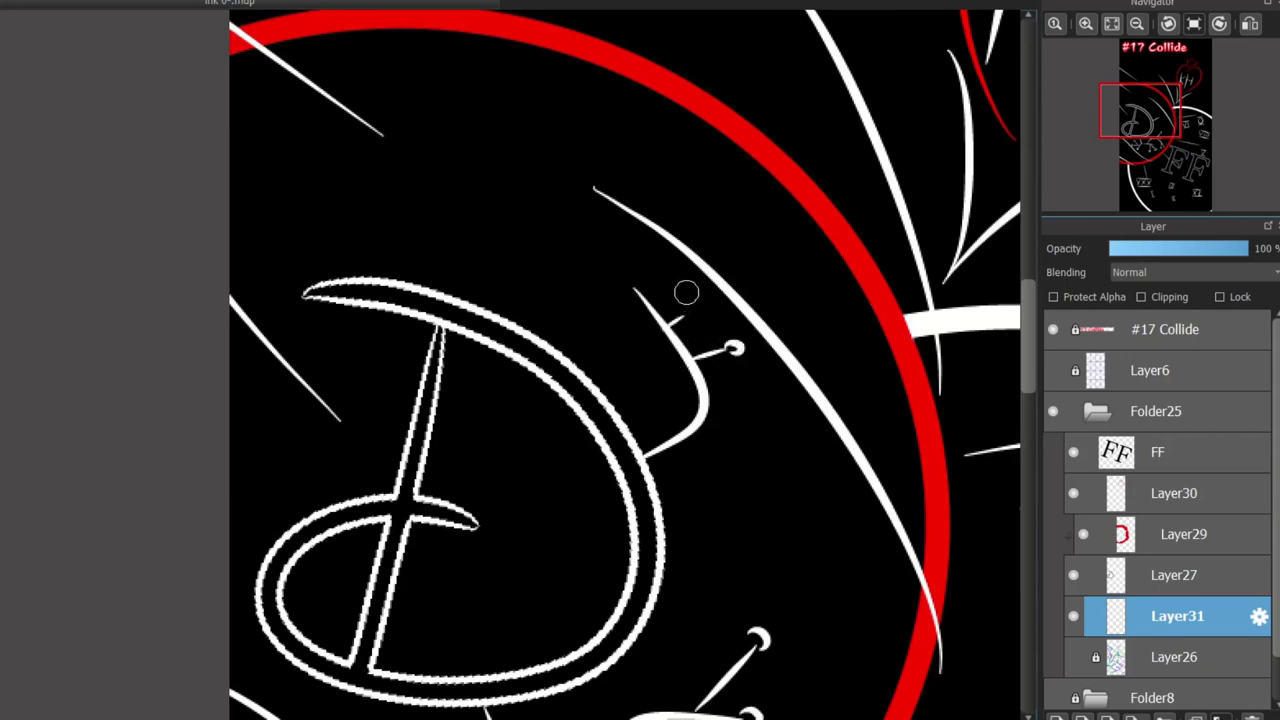
left_click_drag(682, 359, 588, 252)
key("ctrl+z")
left_click_drag(627, 319, 598, 309)
mouse_move(592, 306)
left_mouse_down()
mouse_move(562, 266)
mouse_move(620, 252)
left_mouse_up()
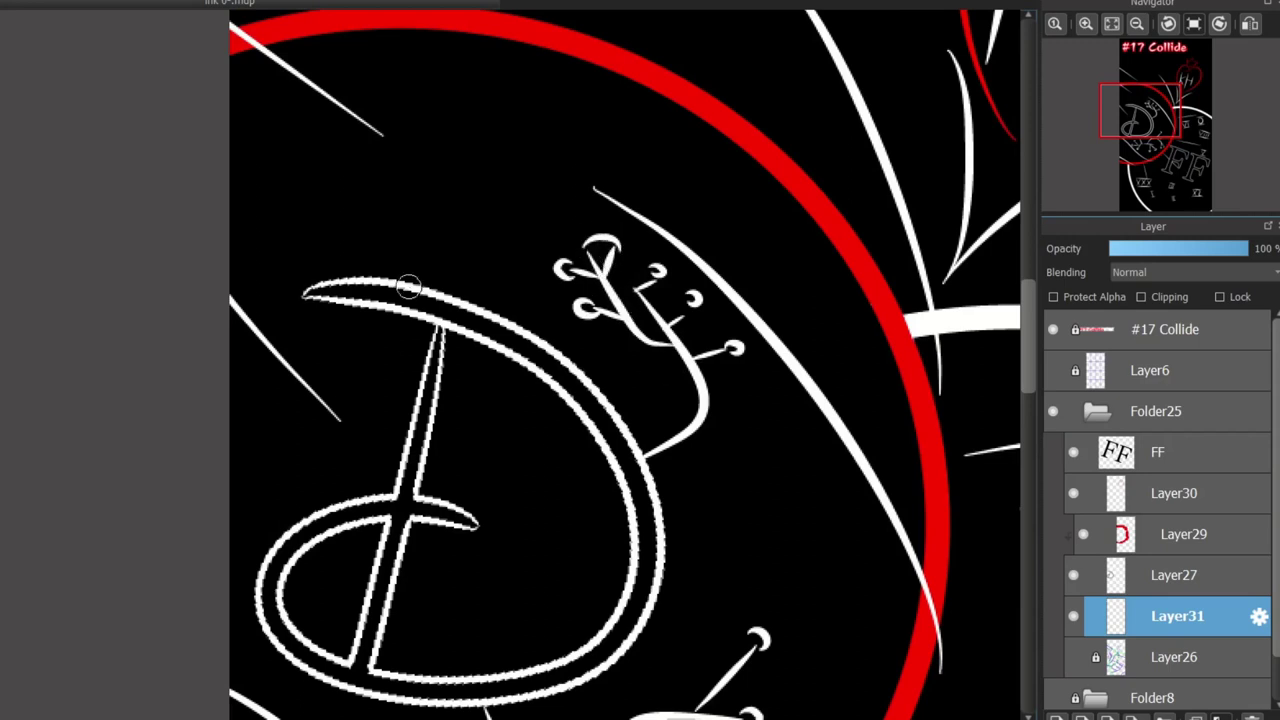
Draw a forked white branch rising from the top of the D and cap its four tips with small rings.
mouse_move(437, 276)
left_mouse_down()
mouse_move(490, 158)
mouse_move(600, 143)
left_mouse_up()
left_click_drag(452, 228, 413, 104)
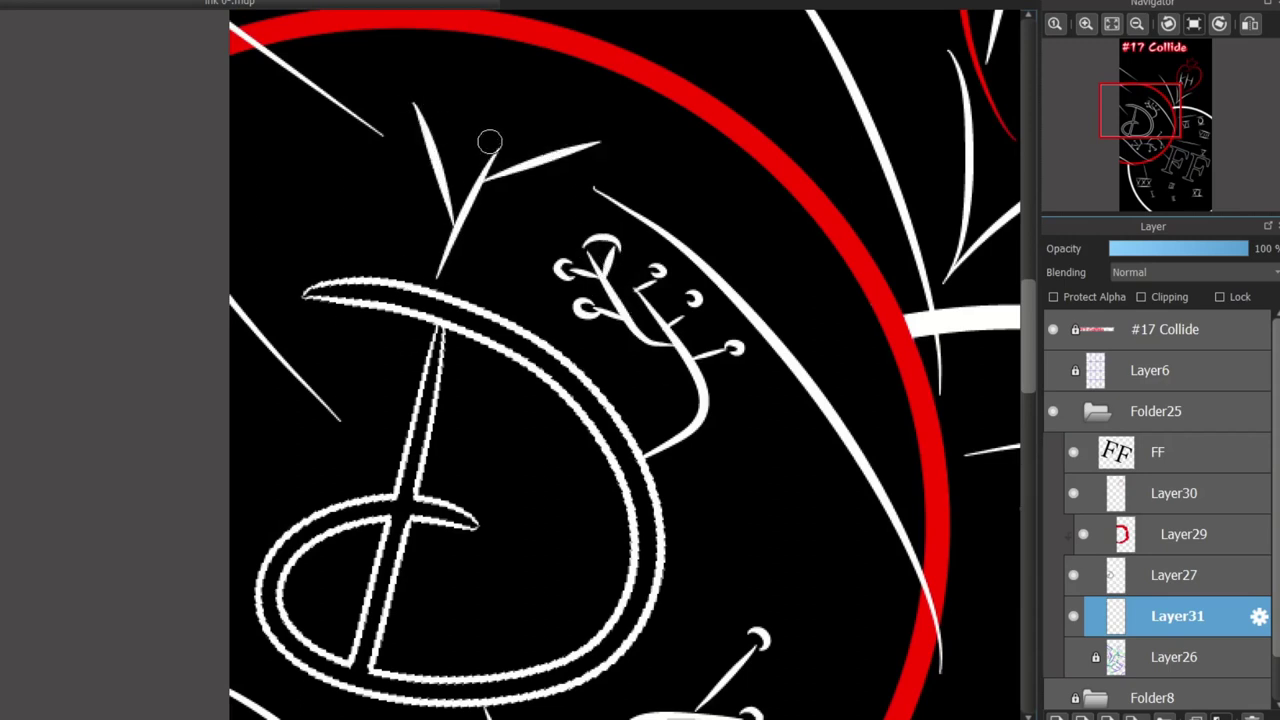
key("ctrl+z")
left_click_drag(490, 146, 504, 147)
mouse_move(588, 134)
left_mouse_down()
mouse_move(612, 146)
mouse_move(583, 100)
mouse_move(613, 167)
left_mouse_up()
key("ctrl+z")
left_click_drag(598, 134, 600, 149)
left_click_drag(601, 94, 572, 92)
left_click_drag(398, 98, 430, 96)
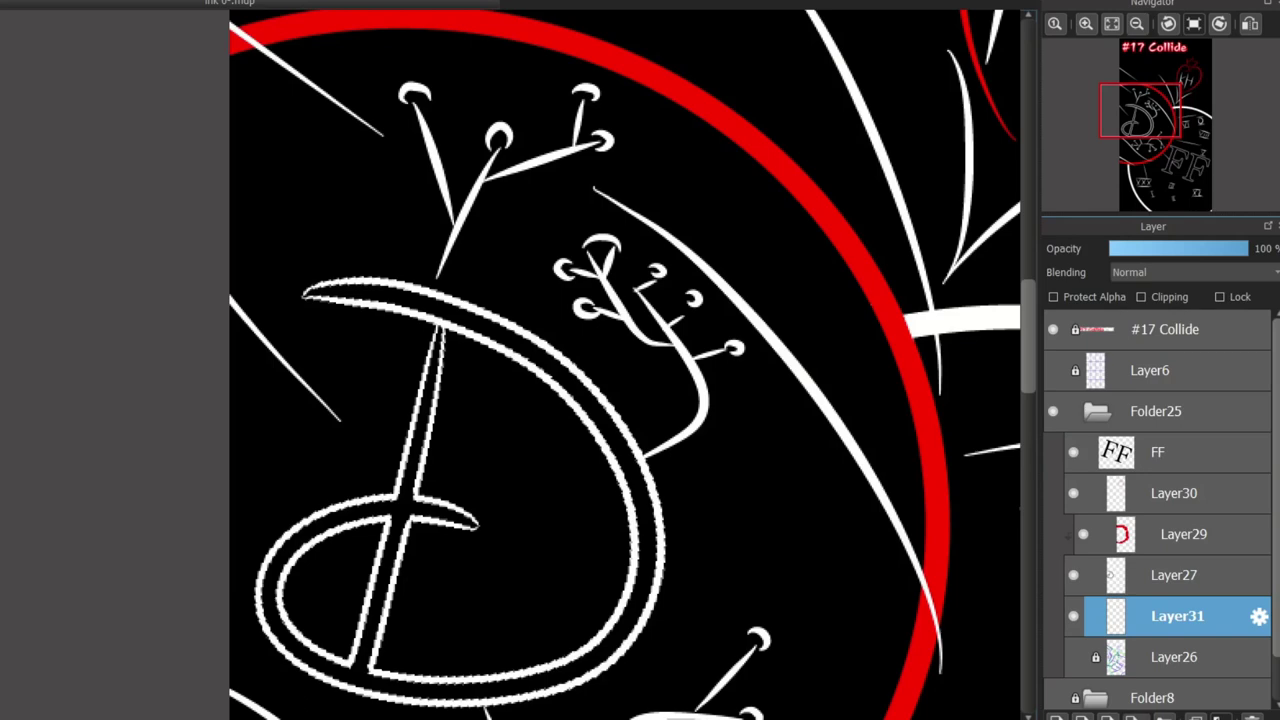
Draw a white stem from the D's right edge to a large ring, with two short ring-tipped prongs below it.
scroll(534, 478, "down", 3)
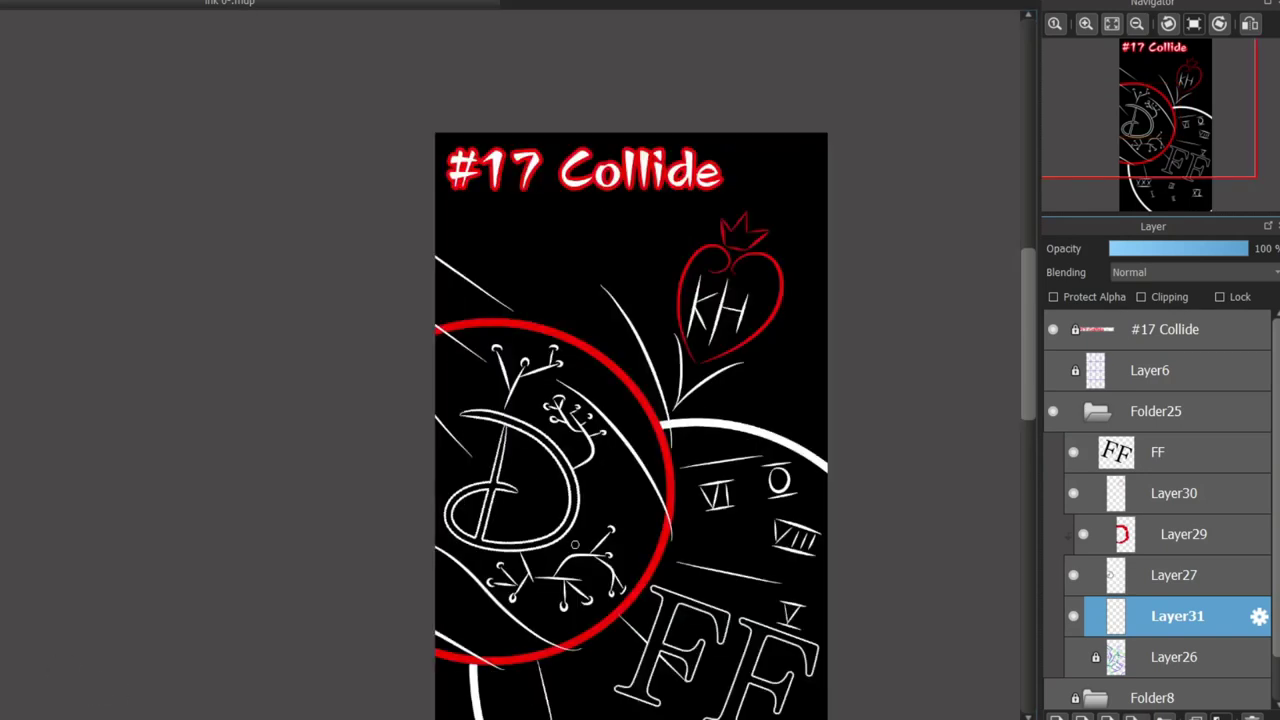
scroll(577, 545, "up", 3)
mouse_move(570, 441)
left_mouse_down()
mouse_move(689, 397)
mouse_move(745, 440)
mouse_move(750, 545)
left_mouse_up()
left_click_drag(752, 445, 820, 495)
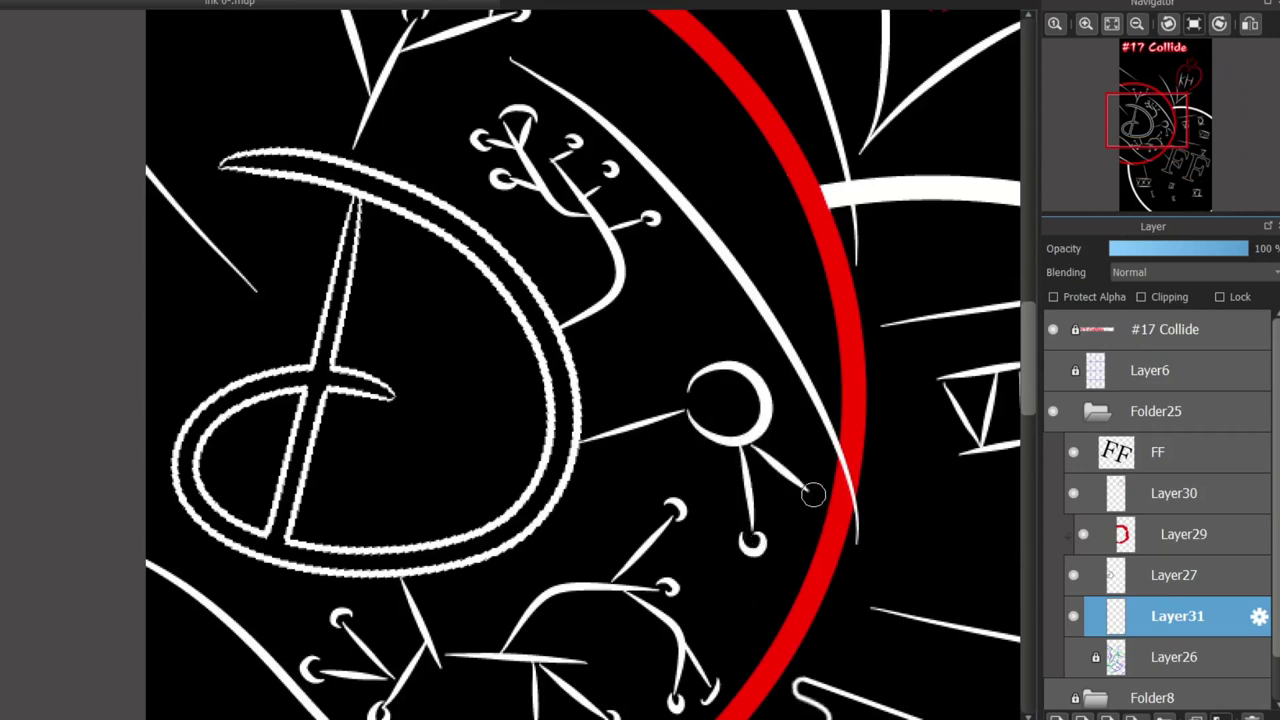
Draw a ring-tipped twig above the D's left loop and a twig inside the D ending in a circle with two ears.
mouse_move(250, 377)
left_mouse_down()
mouse_move(136, 272)
mouse_move(214, 341)
left_mouse_up()
key("ctrl+z")
left_click_drag(362, 390, 403, 450)
mouse_move(428, 412)
left_mouse_down()
mouse_move(409, 480)
mouse_move(486, 474)
mouse_move(434, 410)
mouse_move(420, 412)
mouse_move(489, 389)
mouse_move(482, 428)
left_mouse_up()
key("ctrl+z")
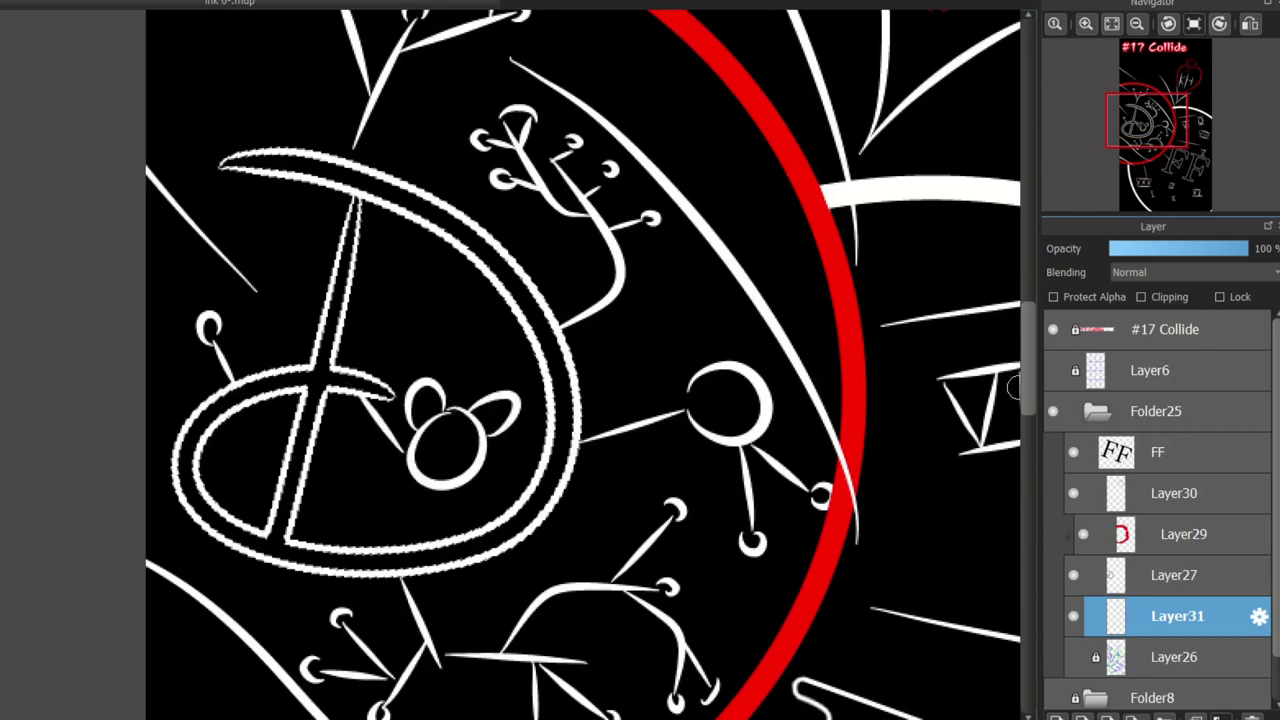
Draw a long white branch with several side twigs hanging from the D's lower-left edge.
mouse_move(1028, 386)
left_mouse_down()
mouse_move(1028, 337)
mouse_move(1028, 436)
left_mouse_up()
left_click_drag(256, 249, 200, 356)
left_click_drag(200, 356, 284, 488)
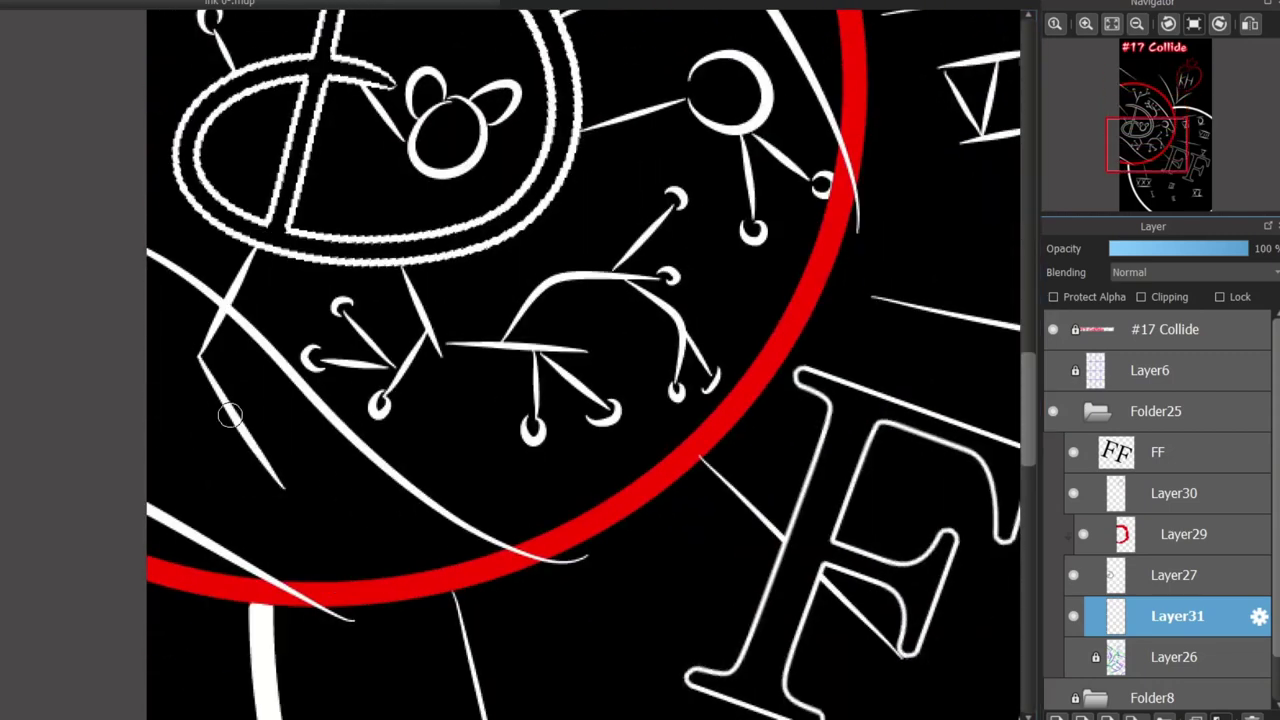
left_click_drag(230, 416, 173, 430)
mouse_move(258, 453)
left_mouse_down()
mouse_move(340, 498)
mouse_move(237, 496)
left_mouse_up()
left_click_drag(314, 486, 313, 536)
left_click_drag(325, 483, 390, 493)
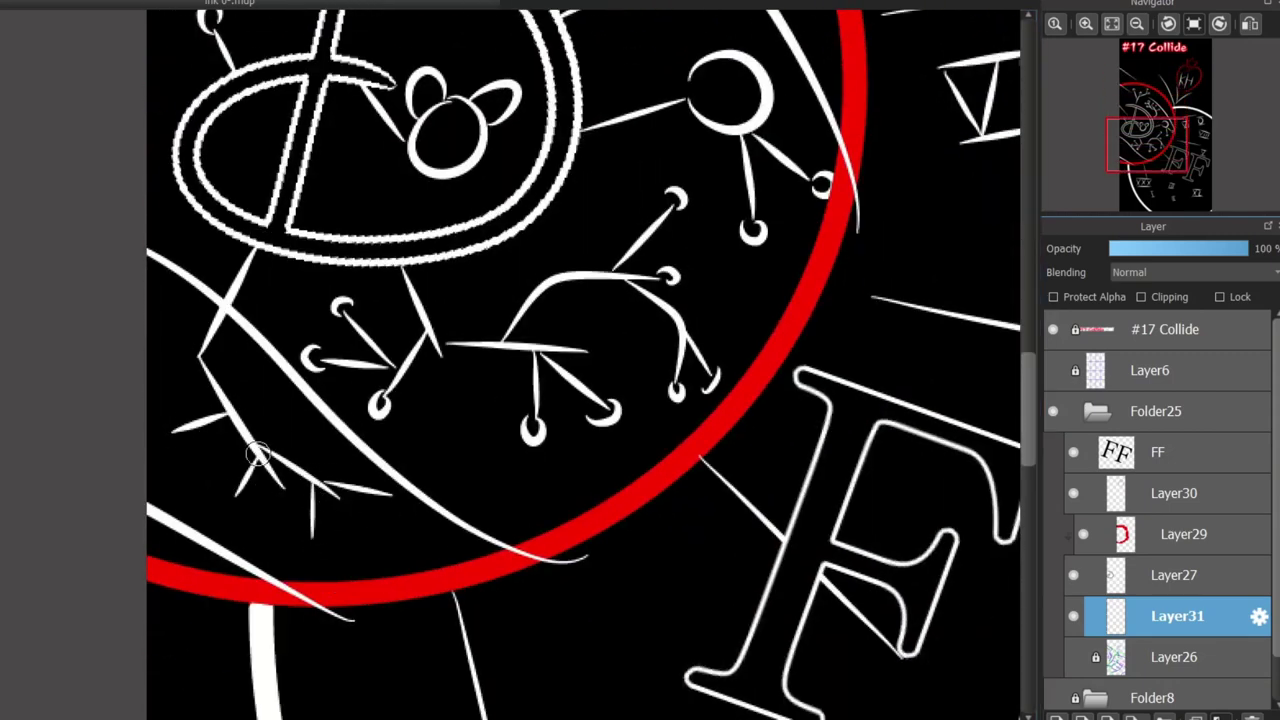
left_click_drag(205, 362, 295, 432)
left_click_drag(241, 283, 240, 366)
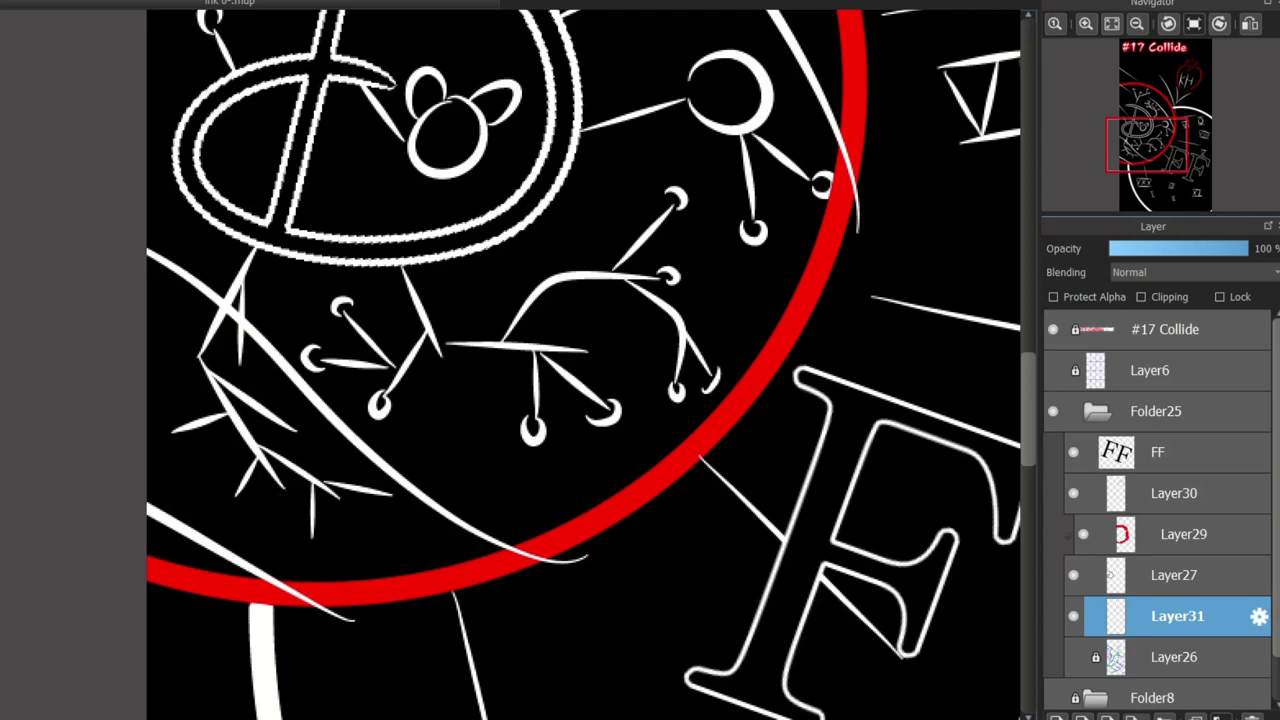
Cap the seven twig tips of the white branch hanging below the D's left loop with small rings.
scroll(443, 523, "up", 2)
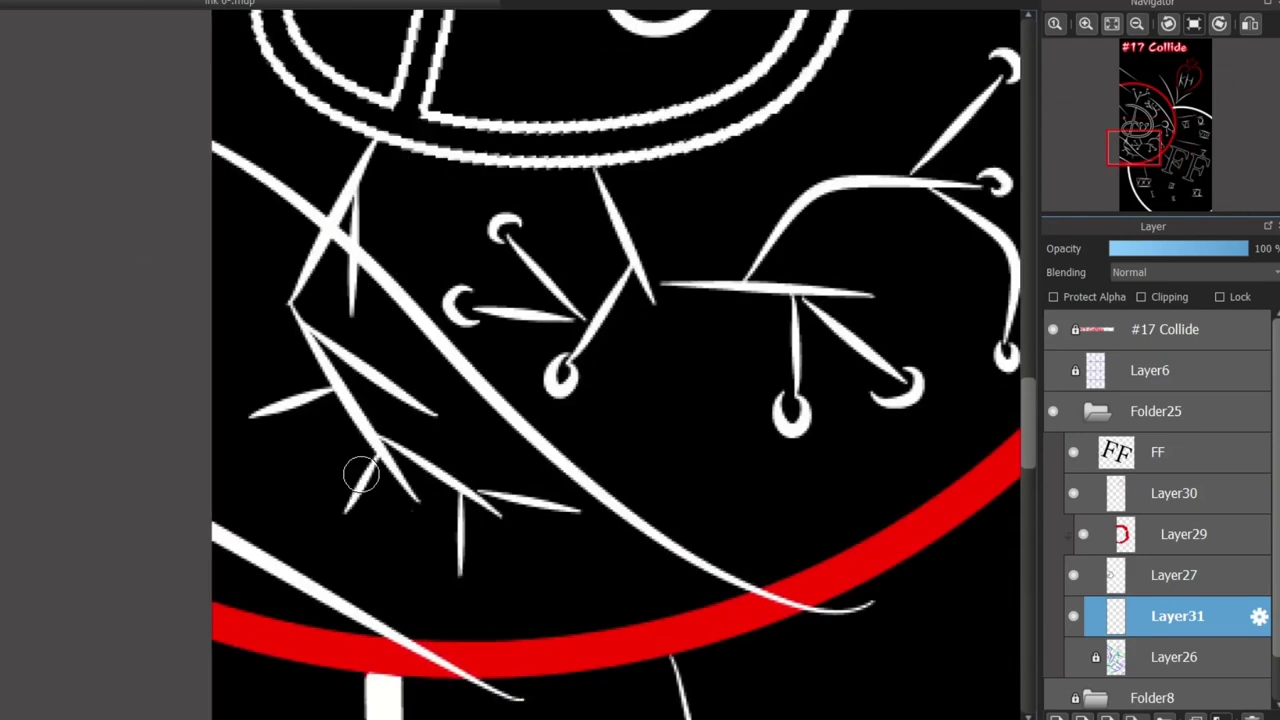
left_click_drag(447, 568, 478, 570)
left_click_drag(570, 500, 598, 498)
left_click_drag(403, 494, 438, 496)
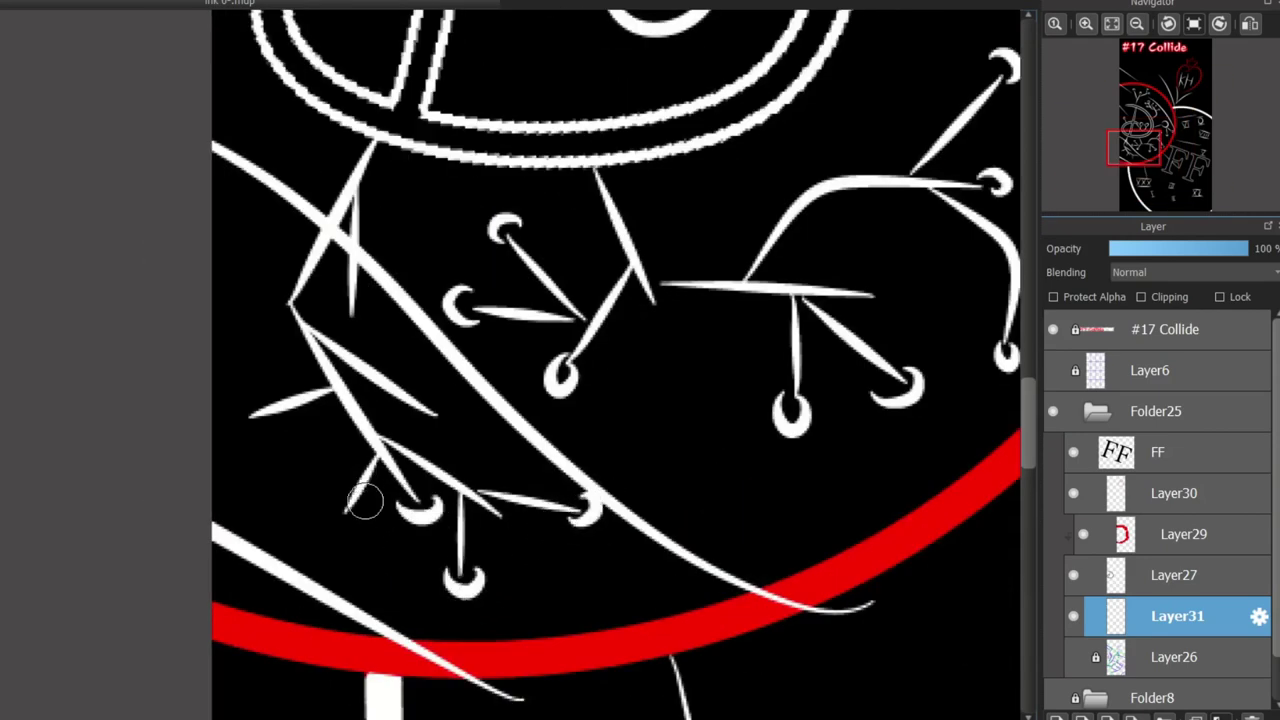
left_click_drag(336, 500, 364, 508)
left_click_drag(441, 397, 446, 428)
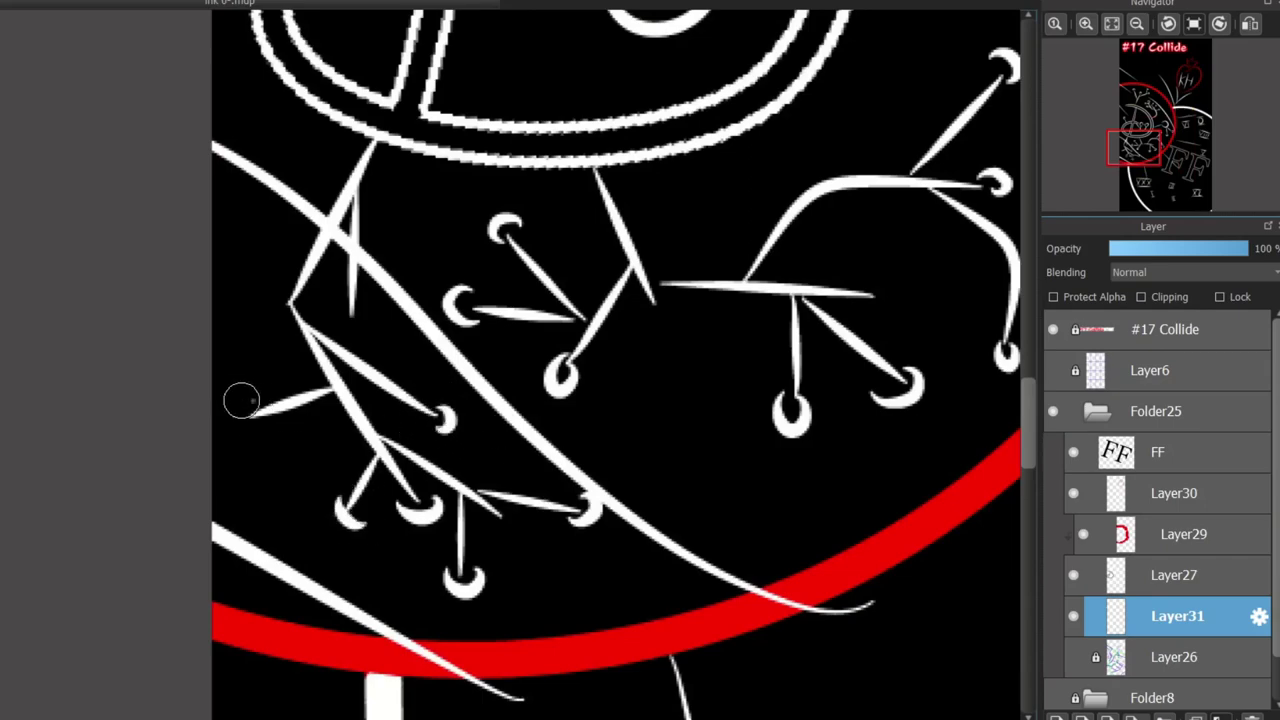
left_click_drag(243, 402, 248, 432)
left_click_drag(338, 308, 365, 303)
Move the FF layer below Layer31 and directly above Layer26 in Folder25.
left_click_drag(1145, 134, 1149, 130)
scroll(684, 287, "down", 4)
left_click_drag(684, 287, 517, 171)
left_click_drag(1160, 453, 1160, 632)
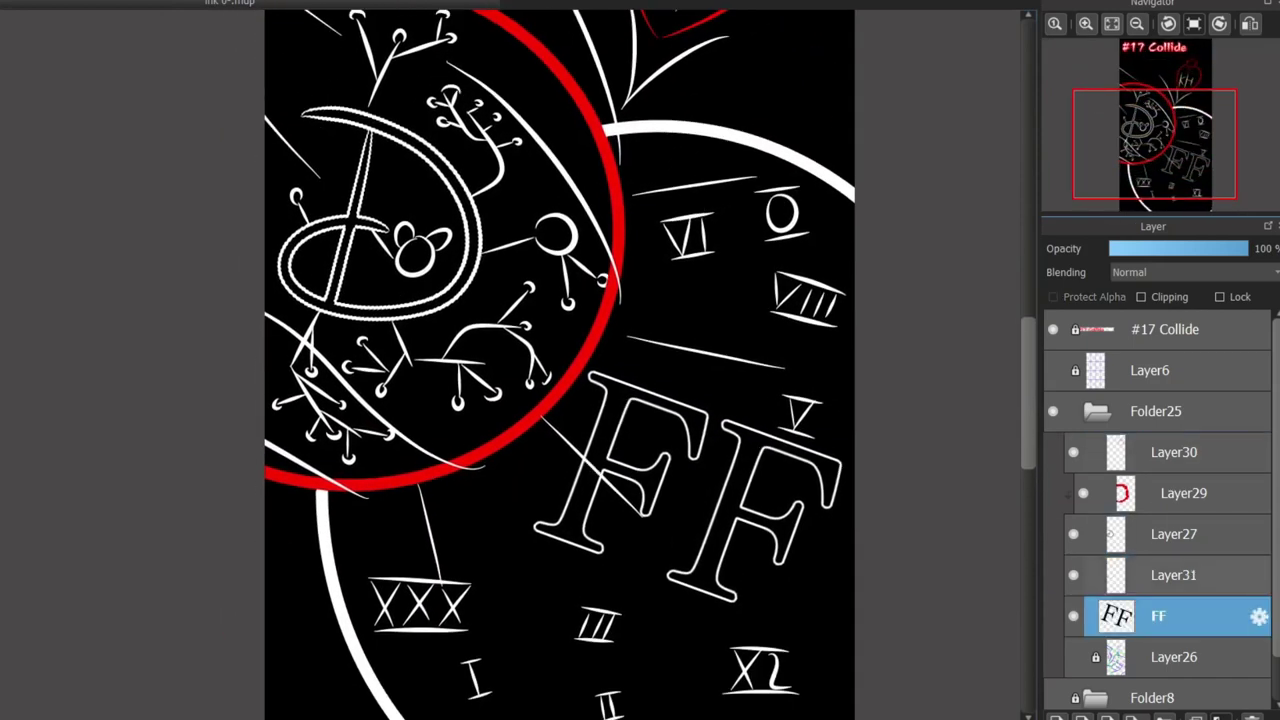
Make Layer30 the active layer for lettering beside the "#17 Collide" title.
scroll(732, 448, "down", 2)
scroll(738, 185, "up", 5)
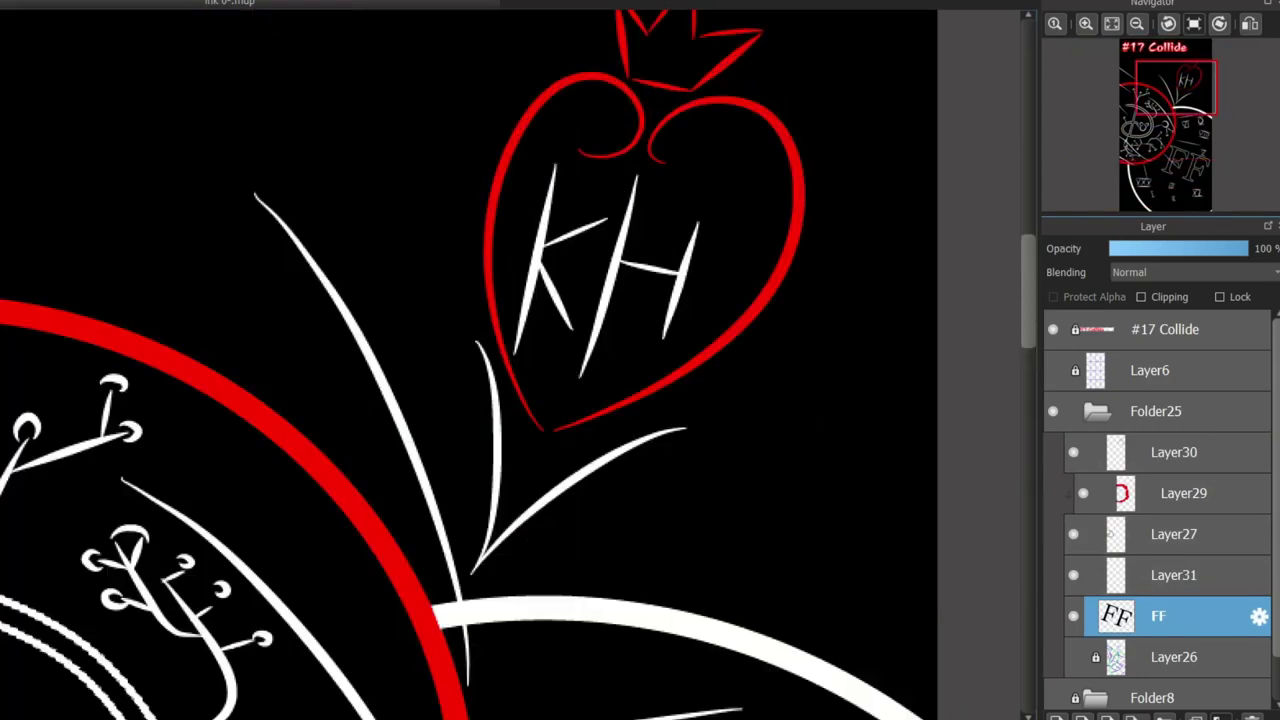
scroll(678, 242, "down", 3)
scroll(638, 276, "up", 2)
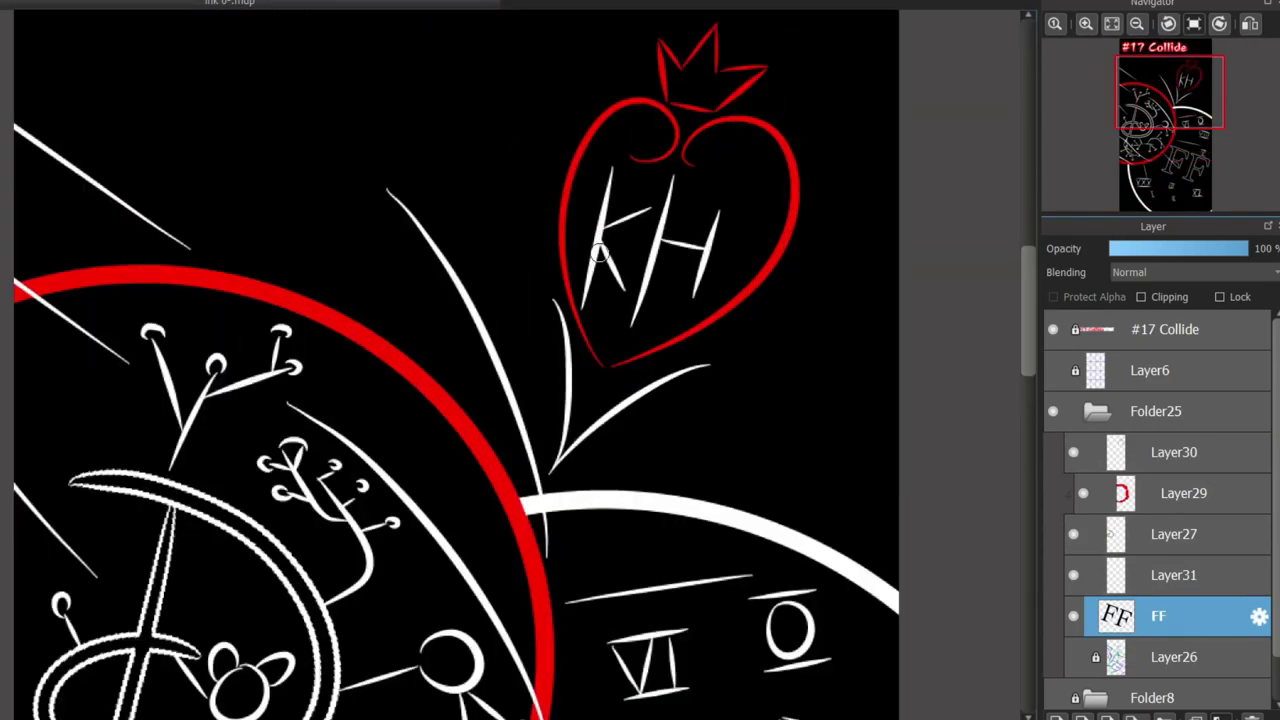
scroll(600, 254, "down", 6)
scroll(600, 254, "up", 1)
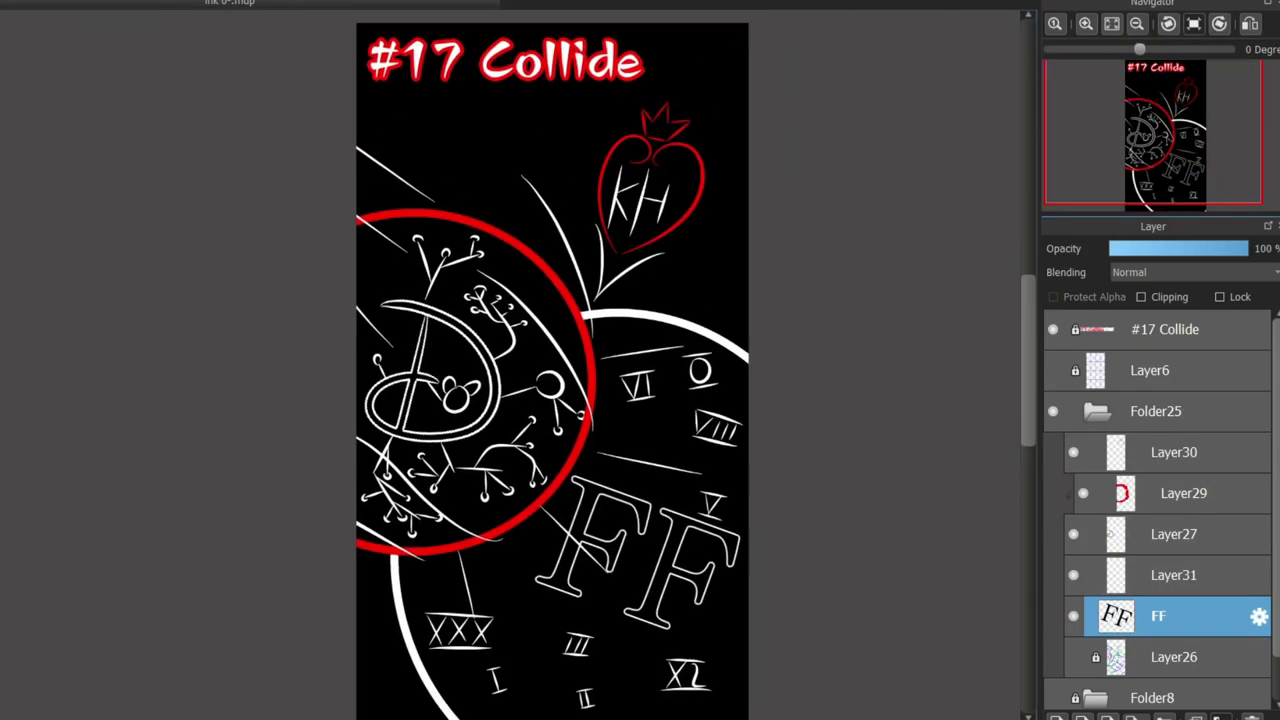
scroll(657, 24, "up", 5)
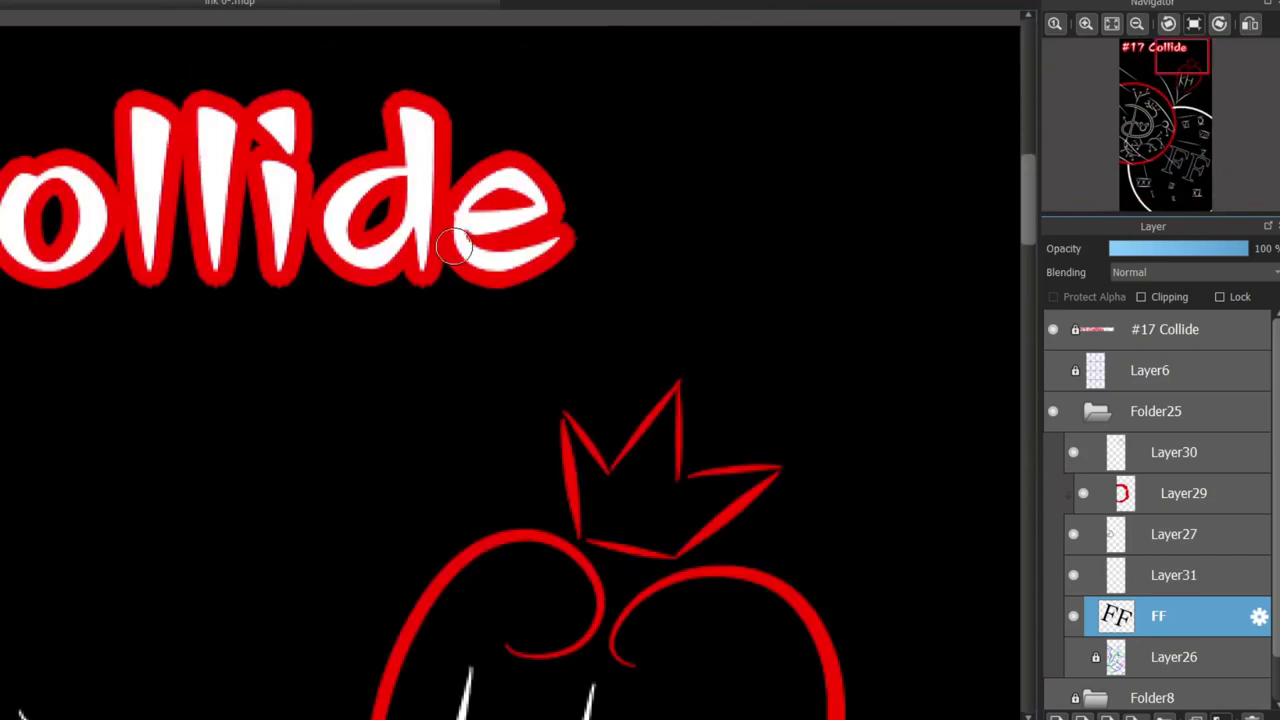
left_click(1177, 452)
mouse_move(622, 66)
left_mouse_down()
mouse_move(624, 150)
mouse_move(652, 68)
left_mouse_up()
mouse_move(687, 144)
left_mouse_down()
mouse_move(691, 63)
mouse_move(788, 148)
left_mouse_up()
key("ctrl+z")
key("ctrl+z")
key("ctrl+z")
Hand-letter a small white "TM" just above the end of the "#17 Collide" title.
left_click_drag(581, 69, 666, 66)
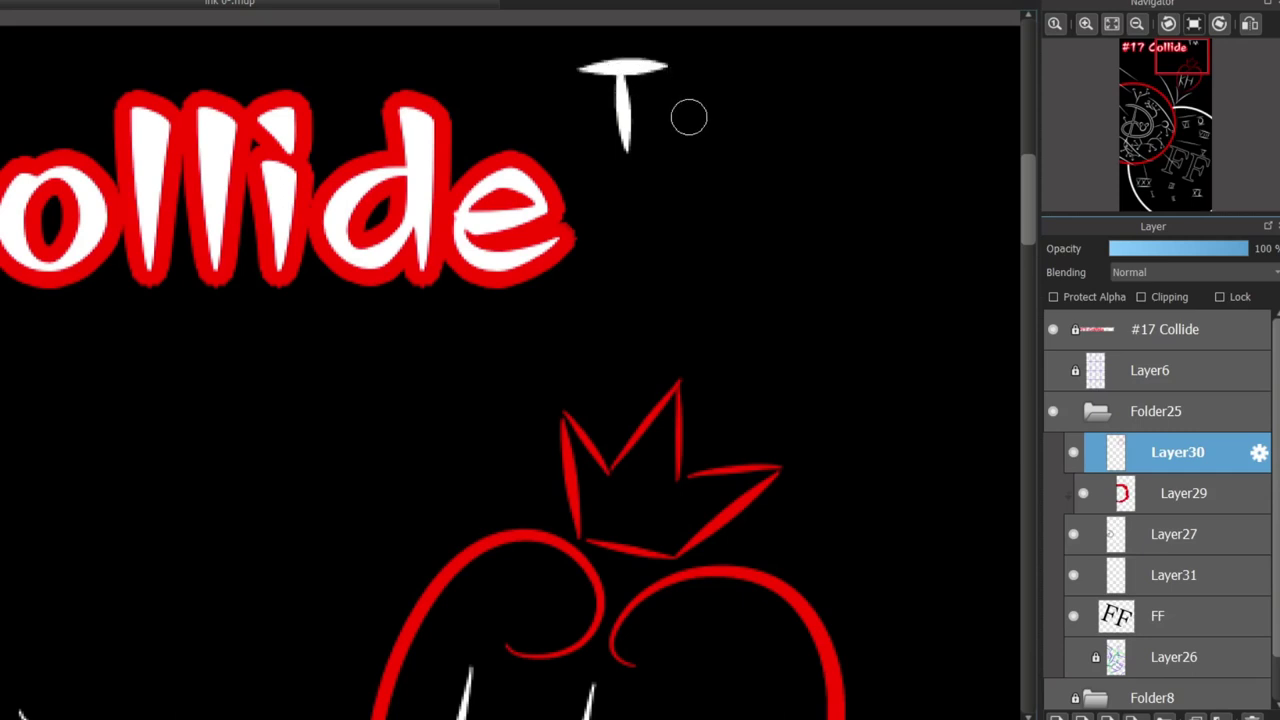
left_click_drag(679, 147, 700, 65)
mouse_move(700, 66)
left_mouse_down()
mouse_move(732, 143)
mouse_move(763, 66)
left_mouse_up()
left_click_drag(766, 68, 799, 148)
key("ctrl+z")
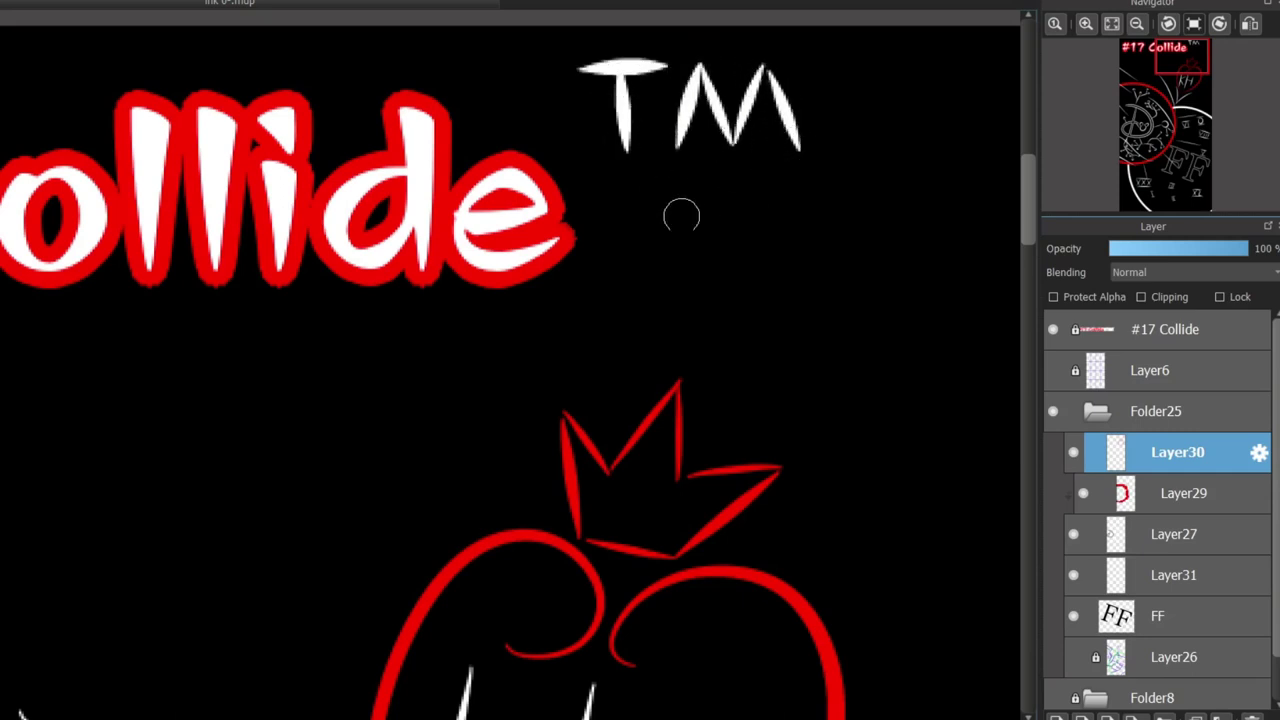
Review the whole drawing, checking the title, the KH heart, both circles, the FF letters and the numerals.
left_click_drag(560, 719, 590, 719)
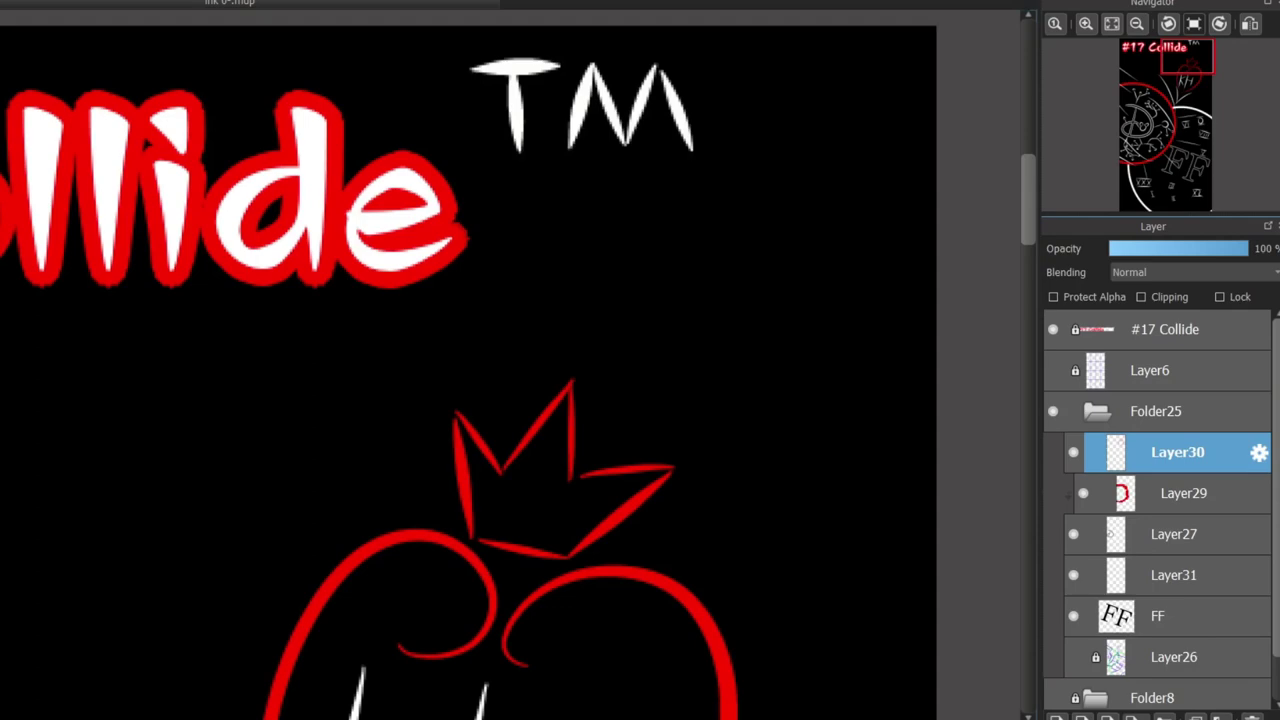
scroll(441, 438, "down", 5)
key("ctrl+0")
scroll(460, 508, "down", 1)
scroll(486, 626, "up", 3)
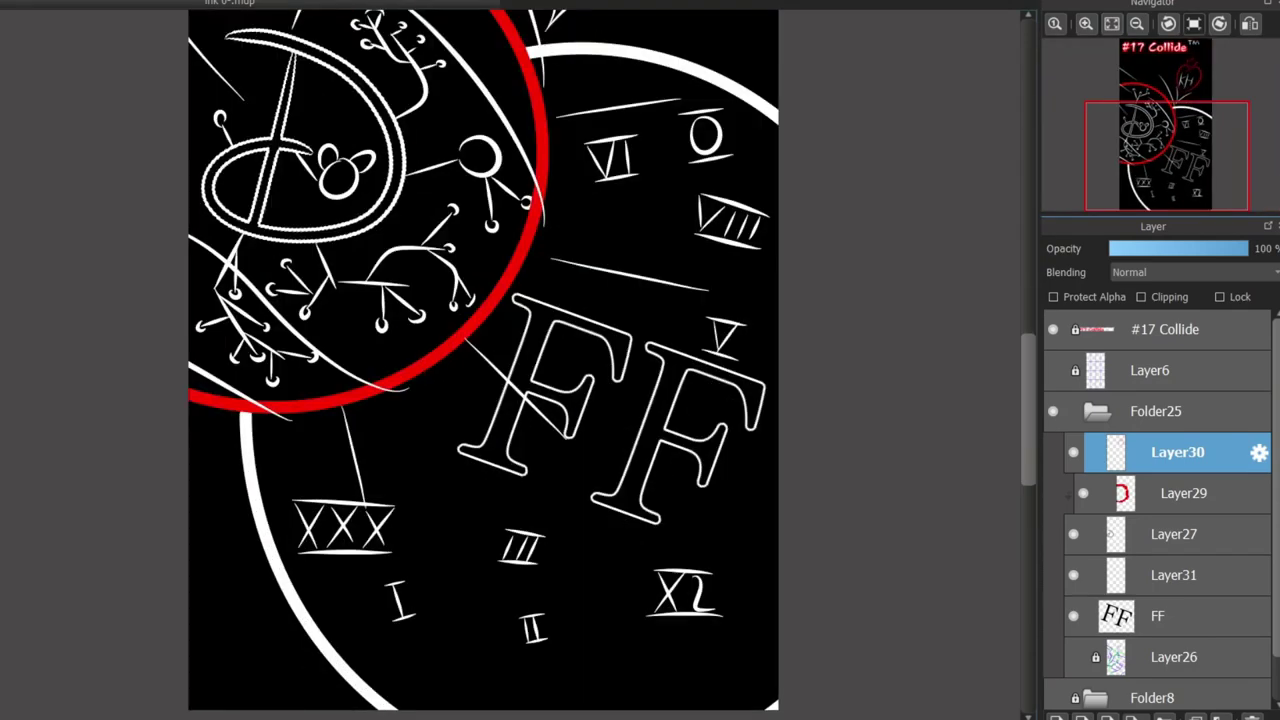
scroll(502, 610, "up", 1)
scroll(510, 600, "down", 3)
scroll(466, 190, "up", 1)
scroll(541, 200, "up", 2)
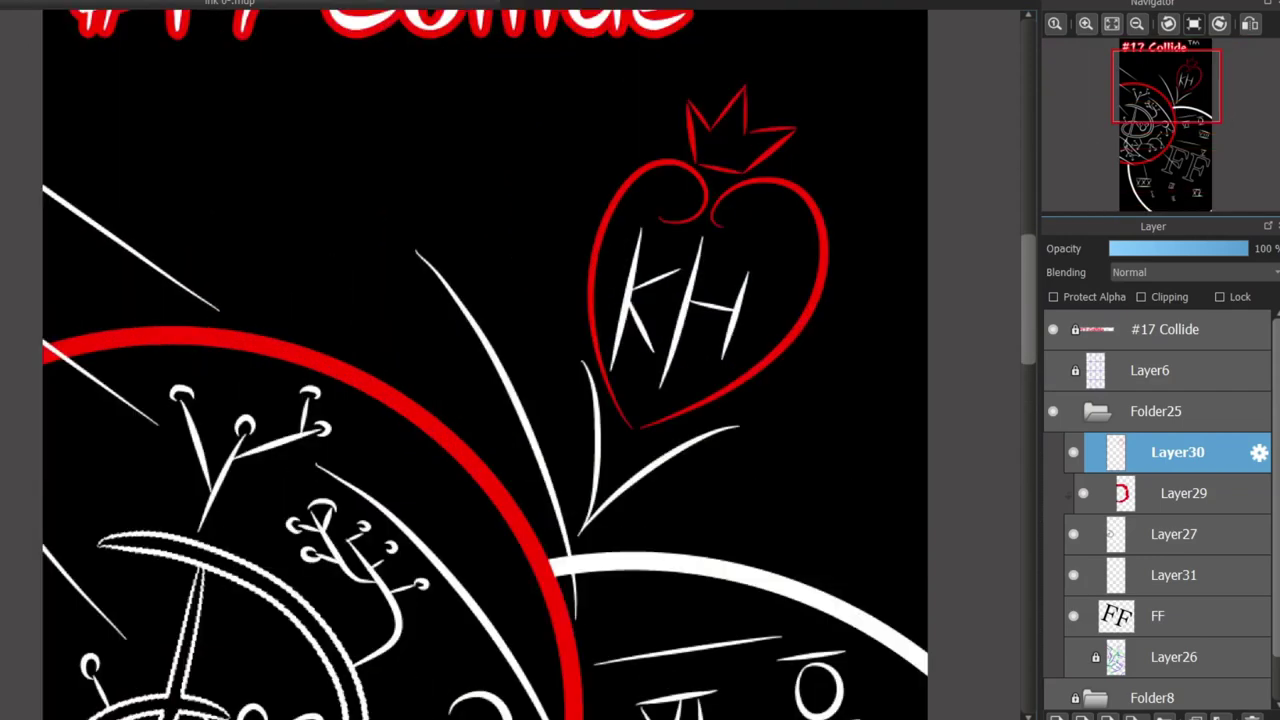
scroll(480, 360, "down", 4)
scroll(480, 360, "up", 2)
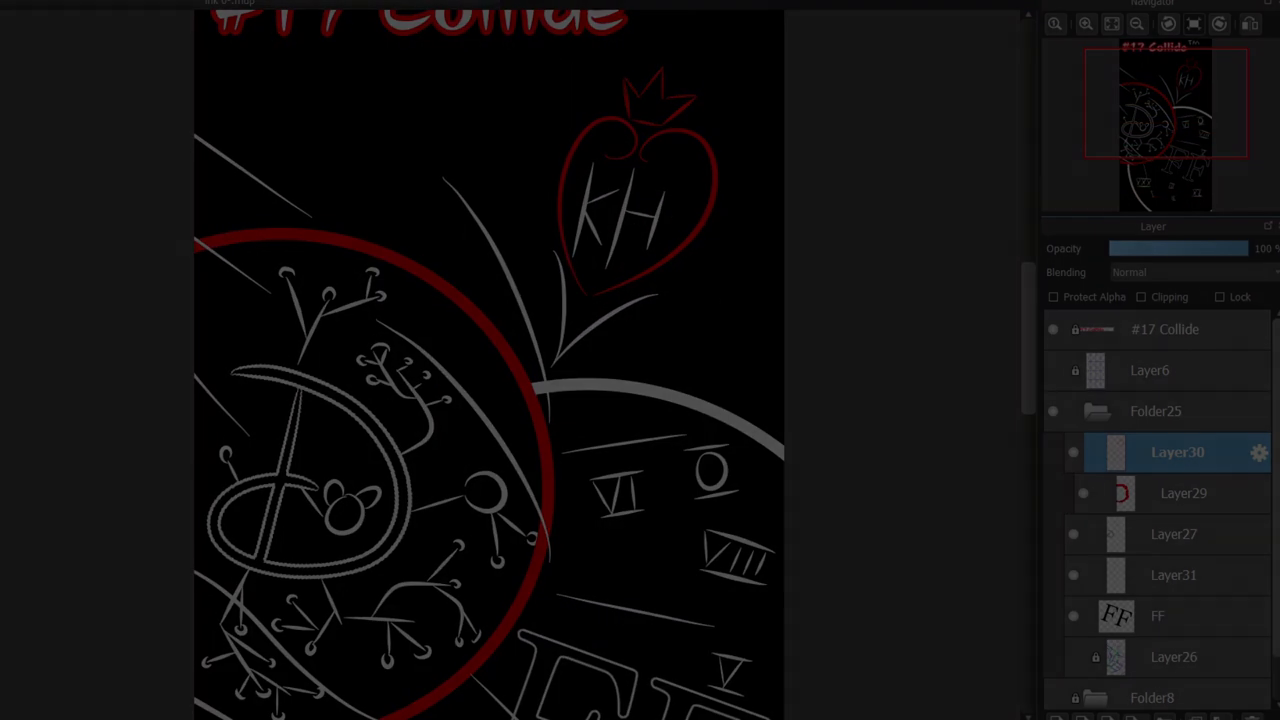